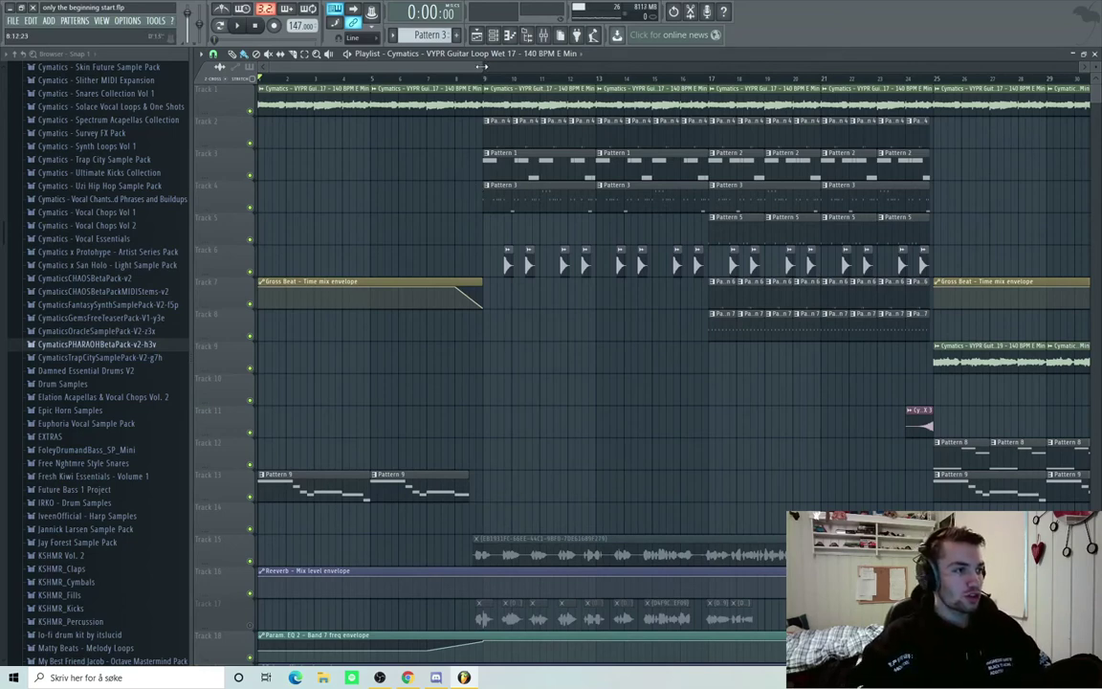
Zoom the playlist in and open the guitar loop clip's settings
{"action": "left_click_drag", "start_coordinate": [483, 67], "coordinate": [364, 74]}
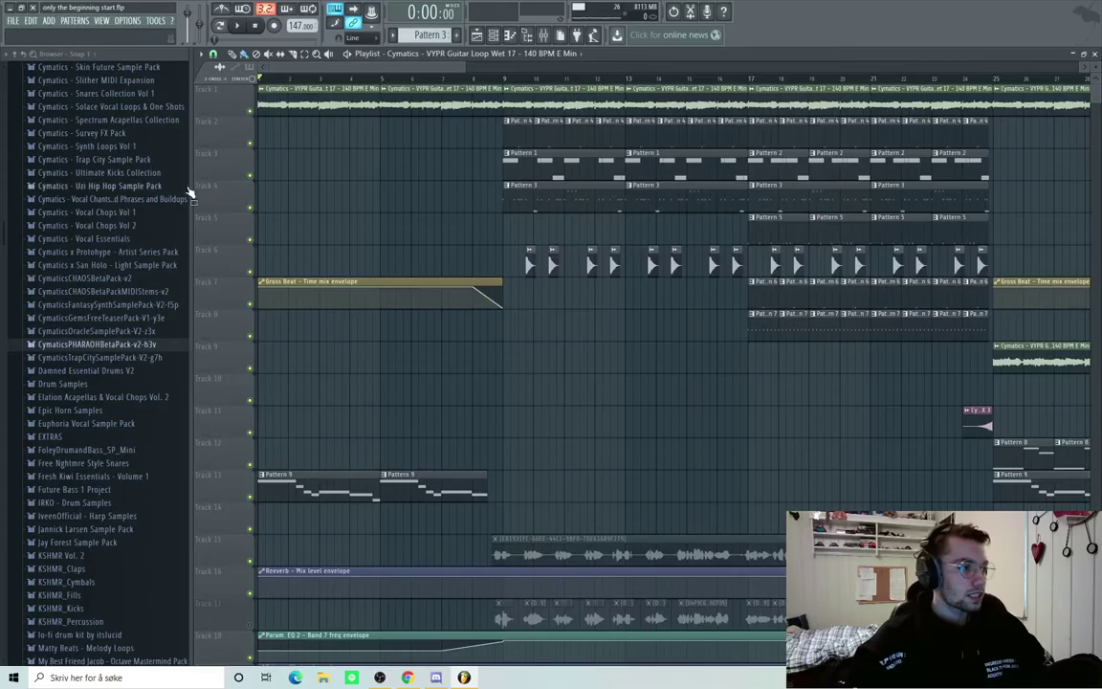
{"action": "scroll", "coordinate": [321, 108], "scroll_direction": "up", "scroll_amount": 3}
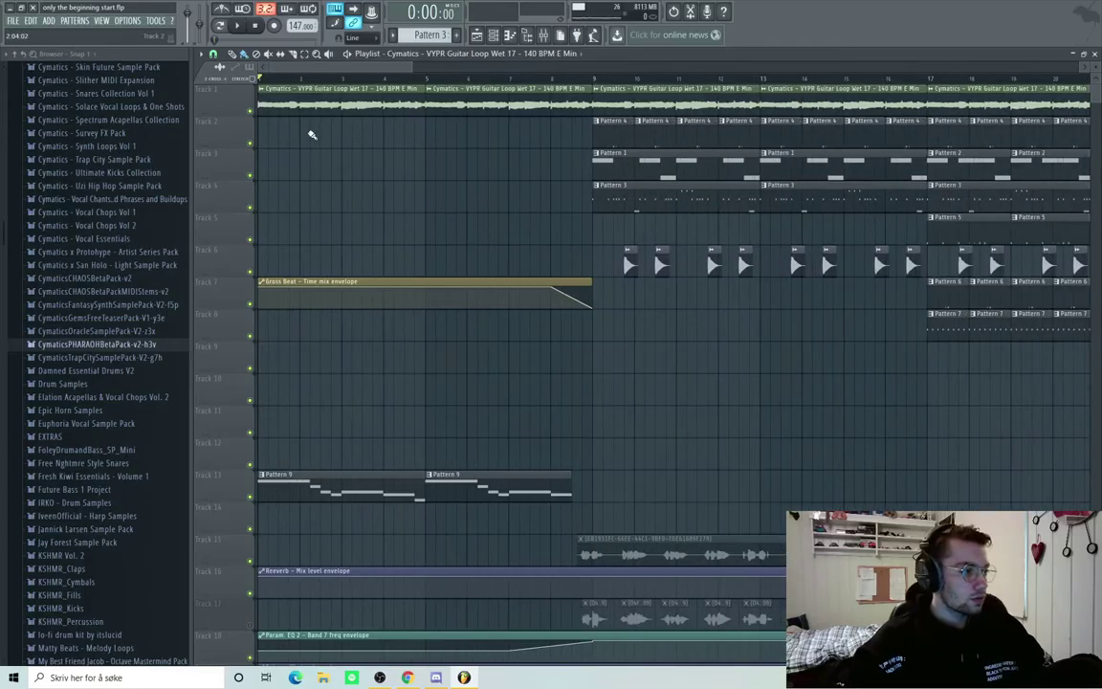
{"action": "scroll", "coordinate": [324, 113], "scroll_direction": "up", "scroll_amount": 1}
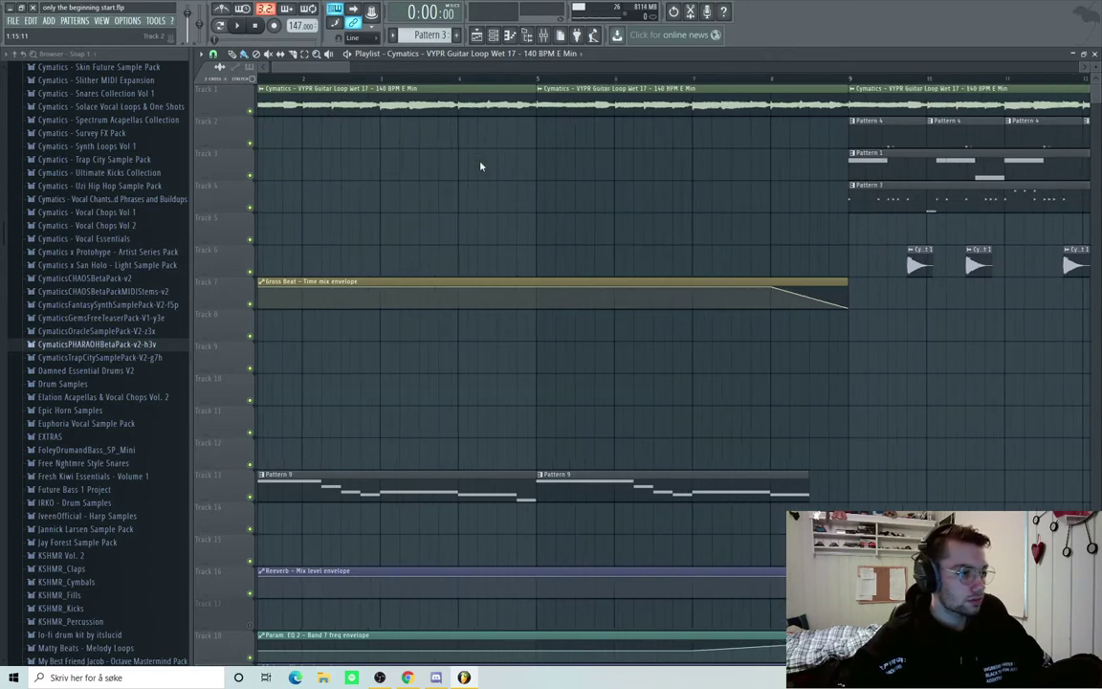
{"action": "double_click", "coordinate": [323, 105]}
{"action": "left_click_drag", "start_coordinate": [325, 115], "coordinate": [499, 105]}
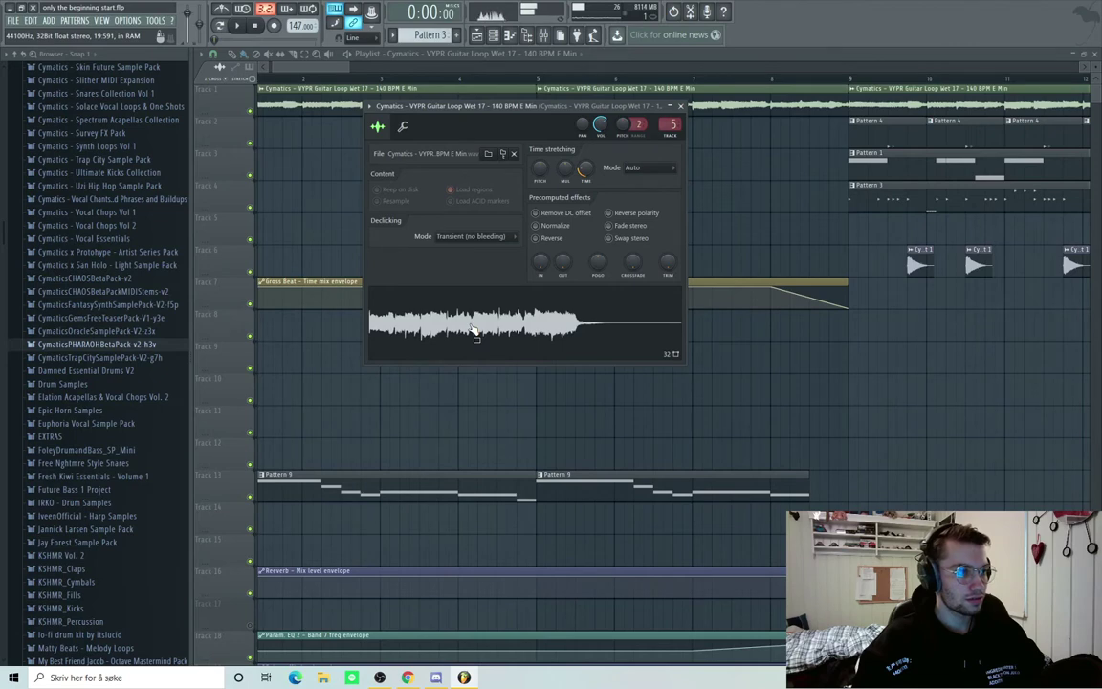
Review the guitar mixer effects: Gross Beat, Fruity Parametric EQ 2 and Fruity Compressor
{"action": "key", "text": "F9"}
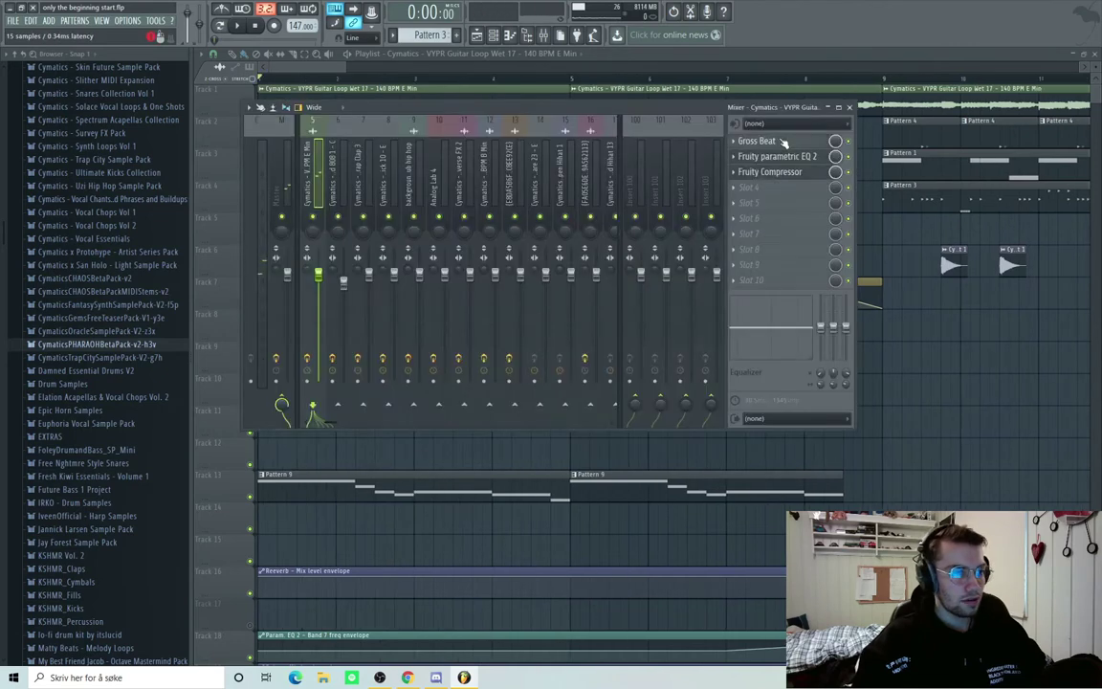
{"action": "left_click", "coordinate": [756, 141]}
{"action": "left_click", "coordinate": [756, 141]}
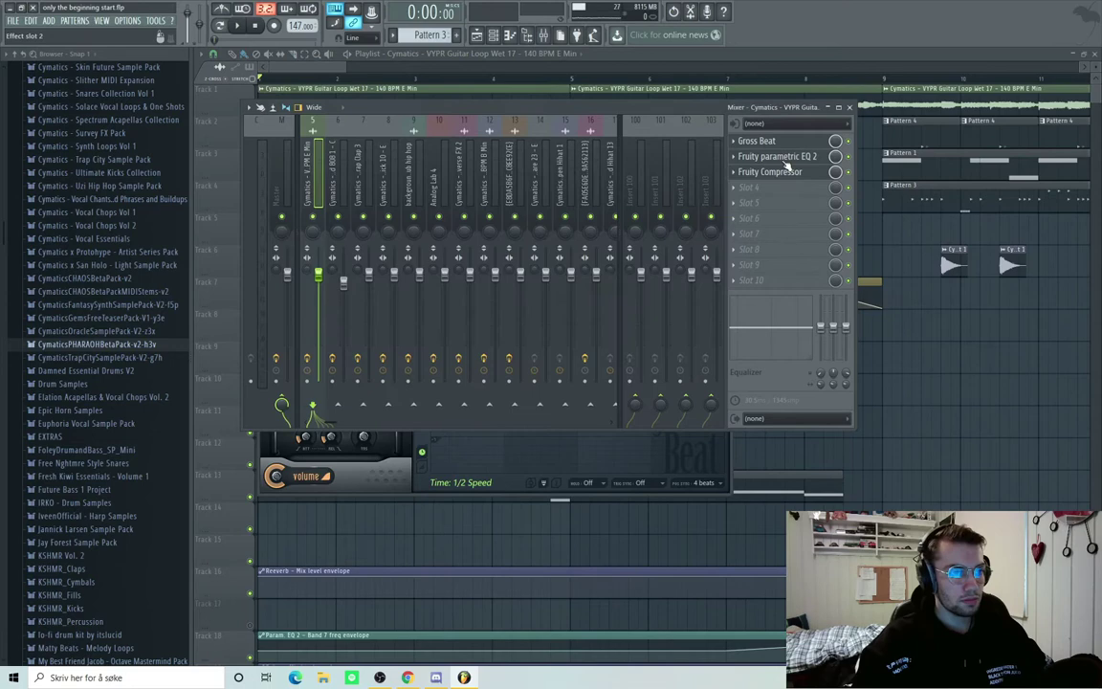
{"action": "left_click", "coordinate": [778, 156]}
{"action": "left_click", "coordinate": [793, 172]}
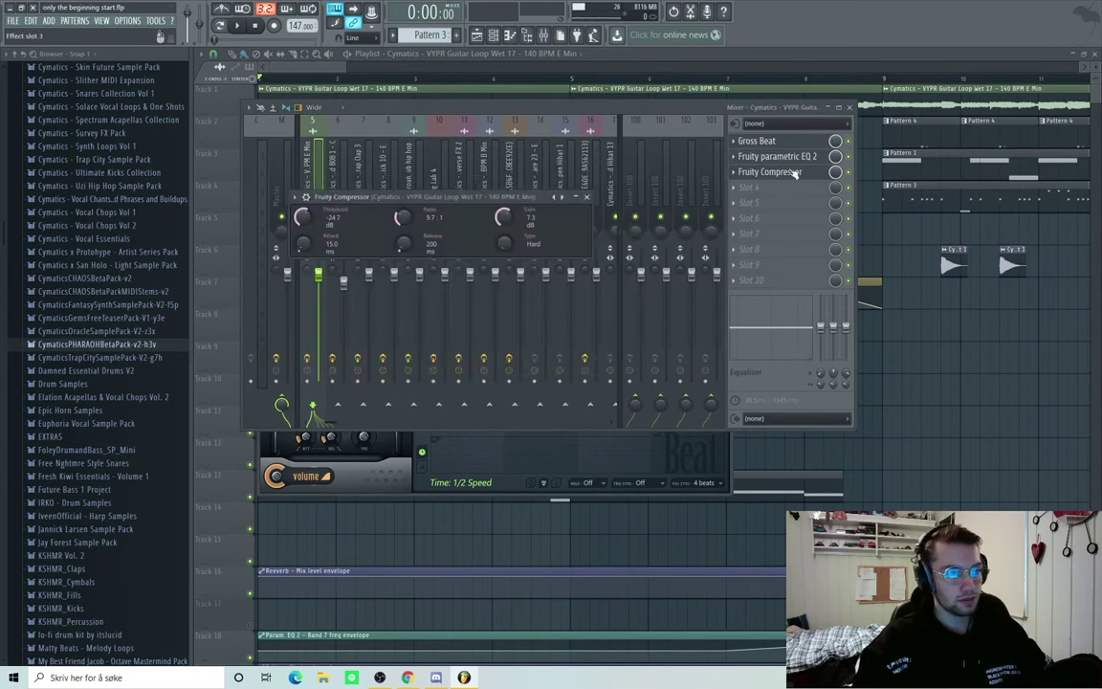
{"action": "key", "text": "F9"}
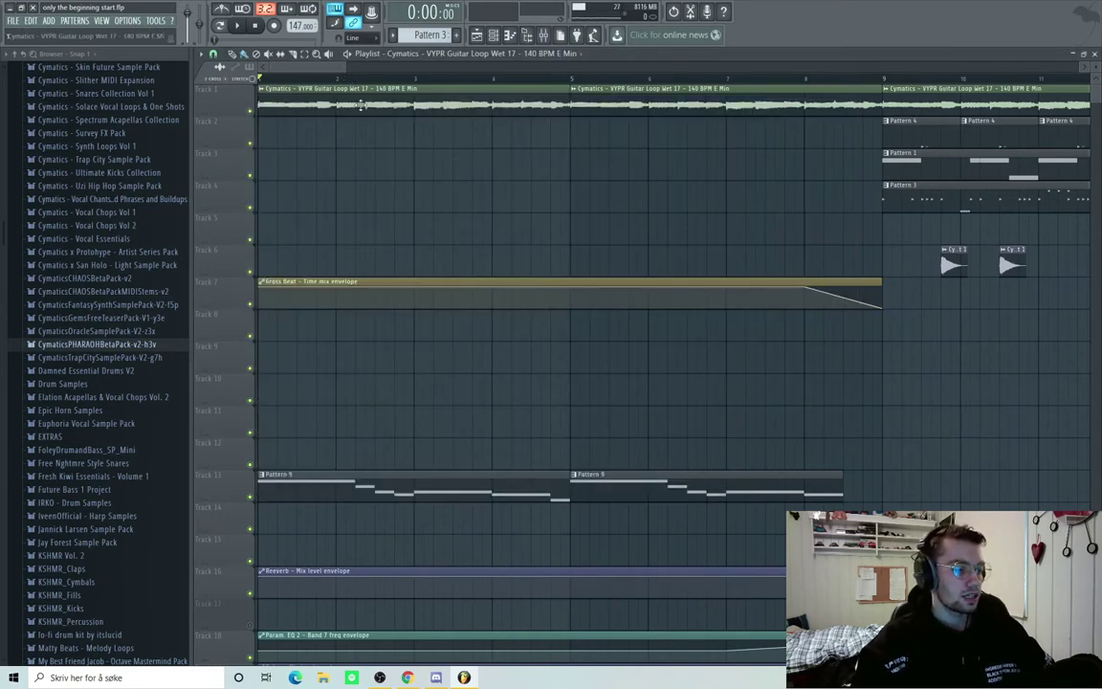
Open Pattern 9's notes in the piano roll and play the melody
{"action": "scroll", "coordinate": [313, 318], "scroll_direction": "down", "scroll_amount": 2}
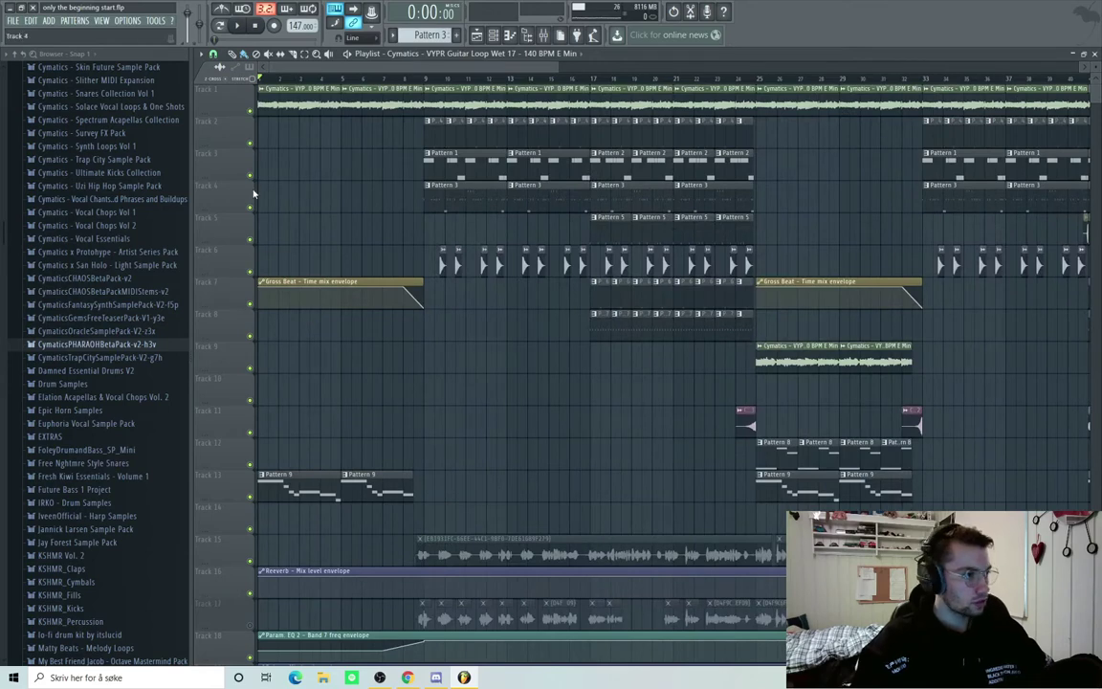
{"action": "scroll", "coordinate": [240, 200], "scroll_direction": "up", "scroll_amount": 2}
{"action": "scroll", "coordinate": [322, 302], "scroll_direction": "down", "scroll_amount": 1}
{"action": "scroll", "coordinate": [322, 320], "scroll_direction": "down", "scroll_amount": 3}
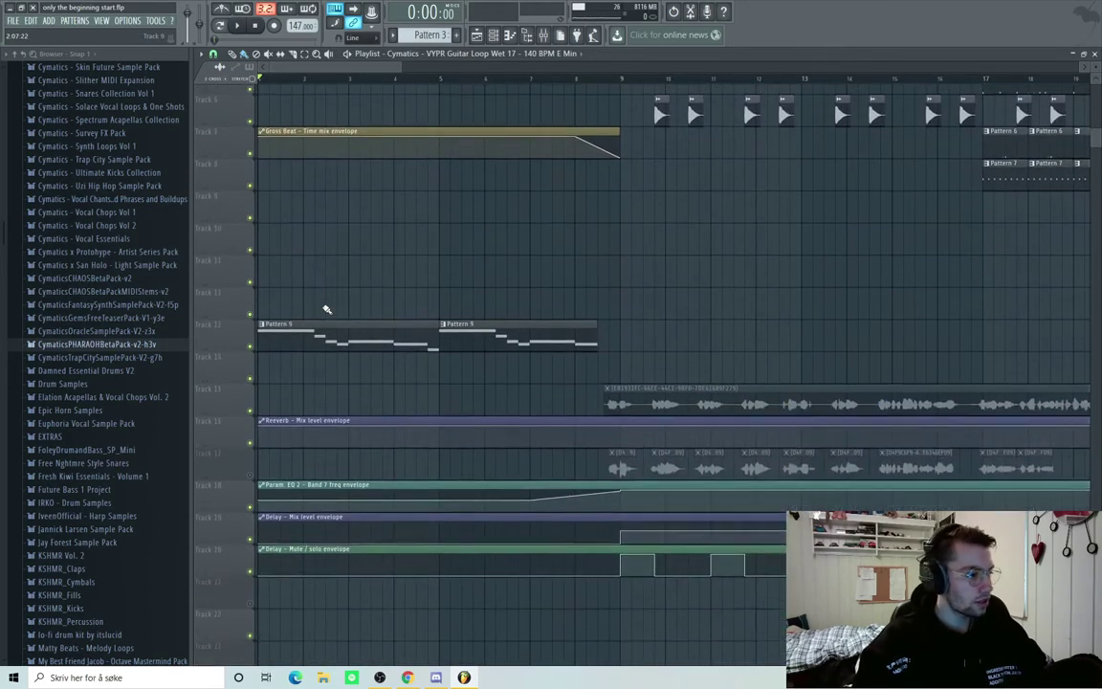
{"action": "scroll", "coordinate": [340, 330], "scroll_direction": "down", "scroll_amount": 1}
{"action": "double_click", "coordinate": [290, 327]}
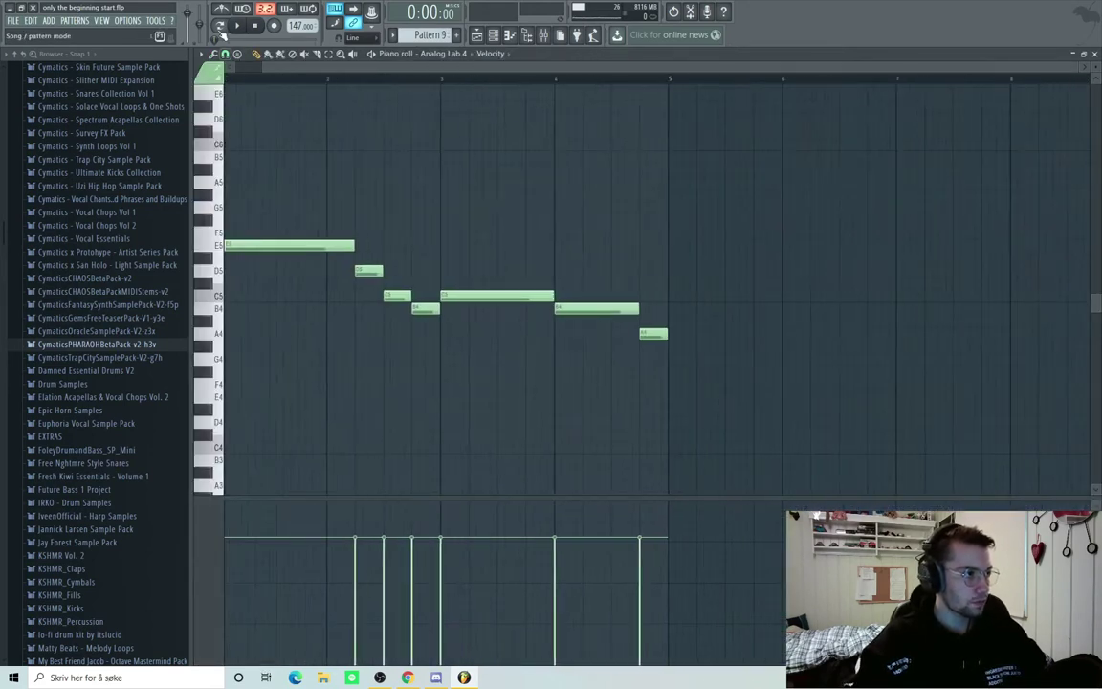
{"action": "key", "text": "space"}
Stop the Pattern 9 preview and inspect the Analog Lab 4 instrument
{"action": "left_click", "coordinate": [1095, 54]}
{"action": "key", "text": "space"}
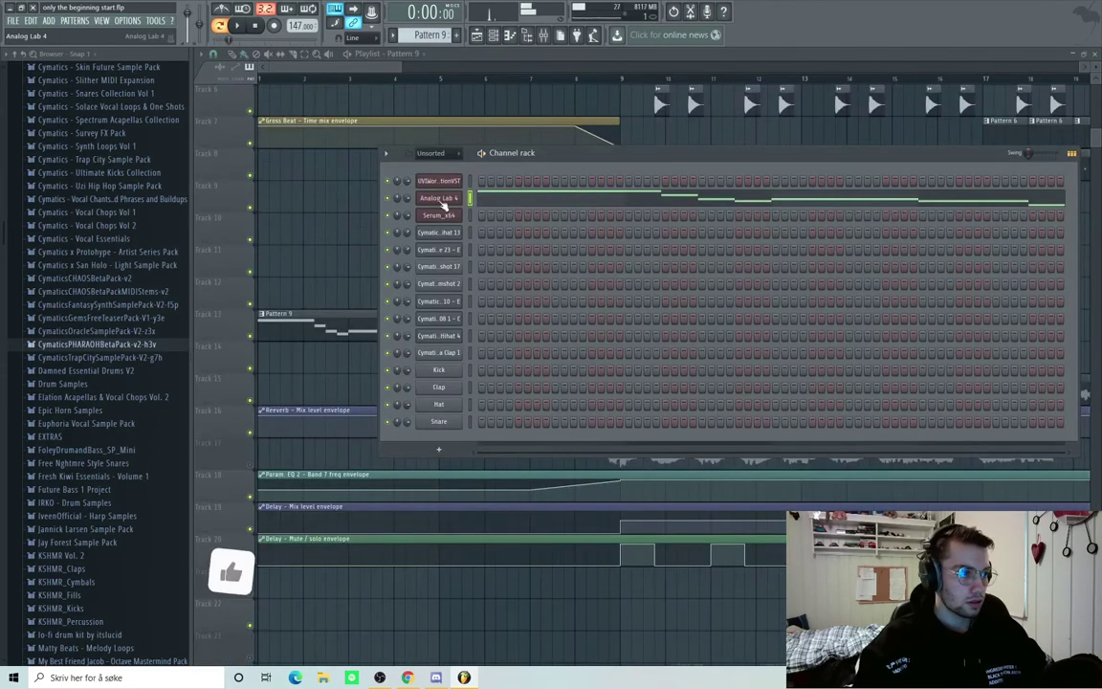
{"action": "left_click", "coordinate": [440, 209]}
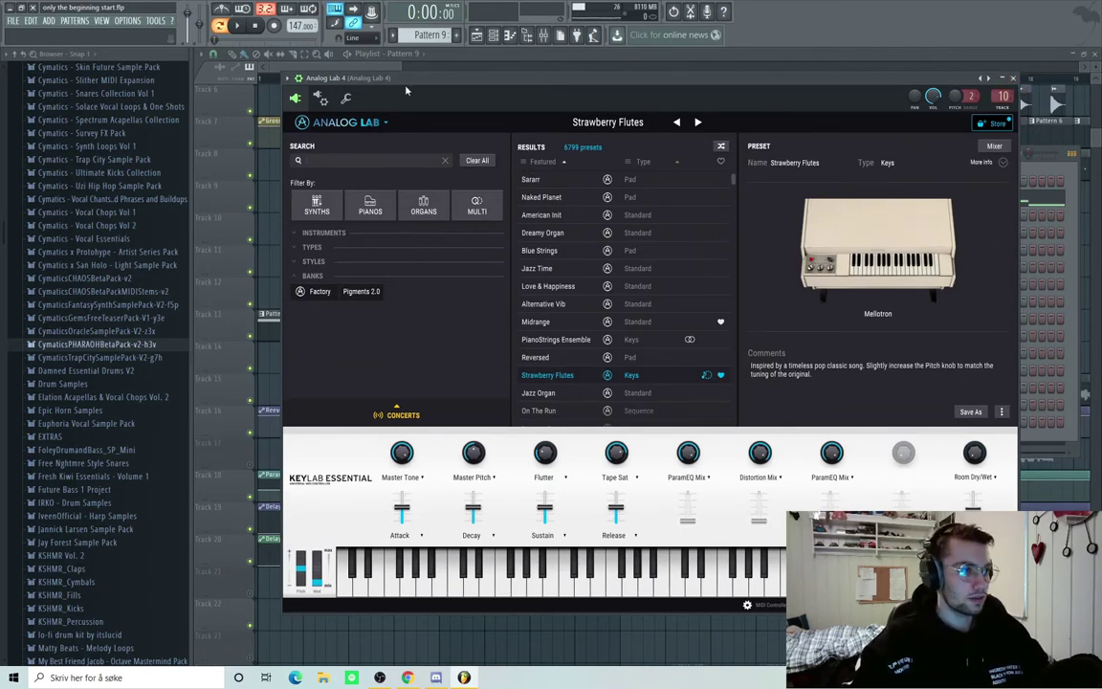
{"action": "key", "text": "Escape"}
{"action": "scroll", "coordinate": [362, 378], "scroll_direction": "down", "scroll_amount": 2}
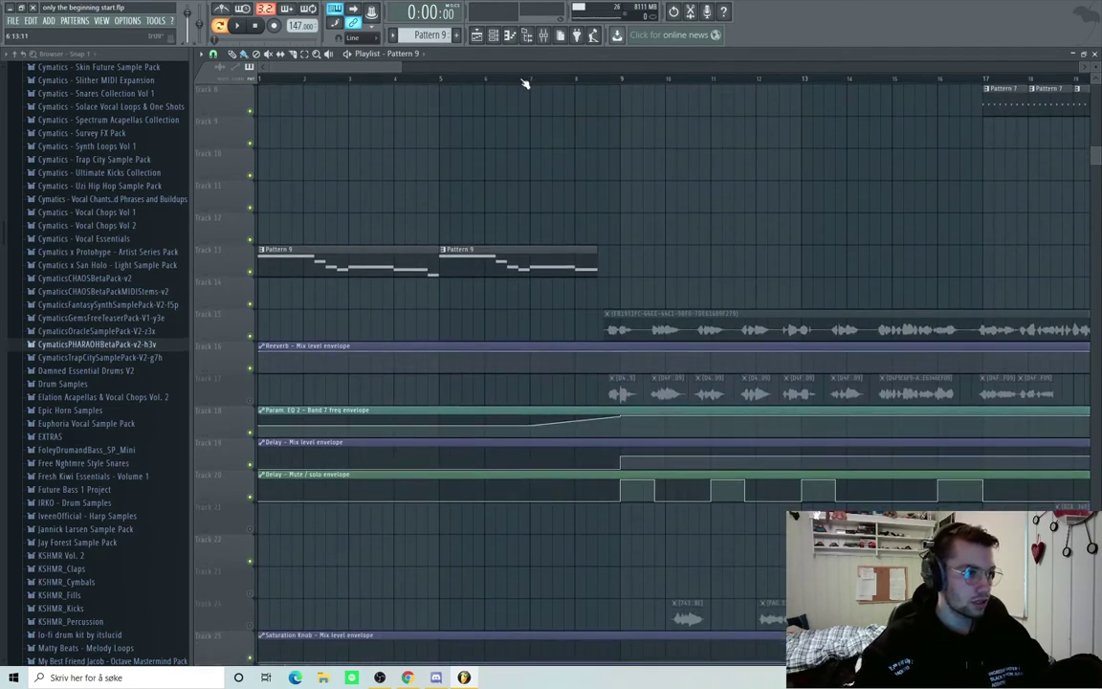
Play the arrangement from bar 7, then stop
{"action": "left_click", "coordinate": [518, 77]}
{"action": "scroll", "coordinate": [573, 238], "scroll_direction": "up", "scroll_amount": 5}
{"action": "scroll", "coordinate": [617, 282], "scroll_direction": "down", "scroll_amount": 5}
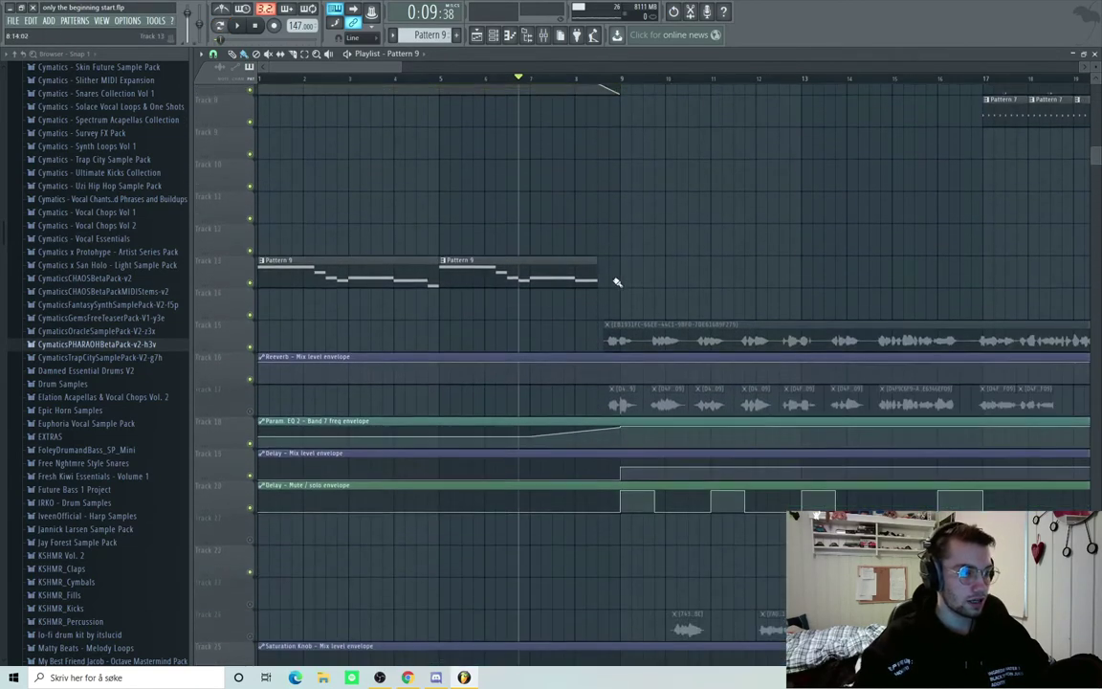
{"action": "key", "text": "space"}
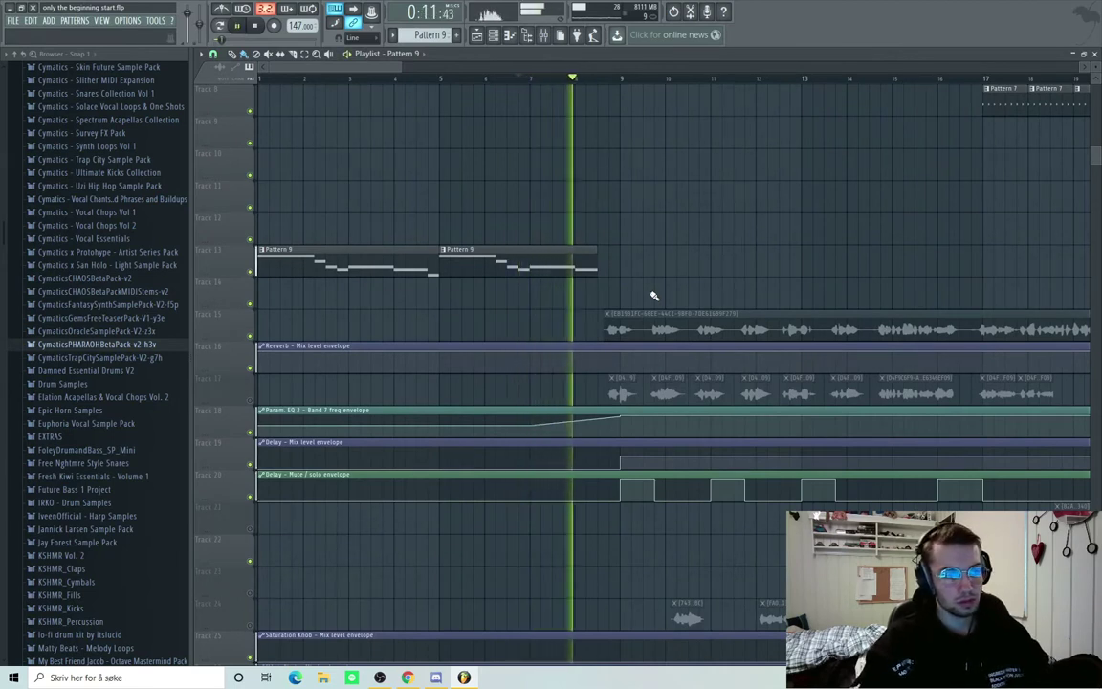
{"action": "key", "text": "space"}
{"action": "scroll", "coordinate": [703, 302], "scroll_direction": "down", "scroll_amount": 3}
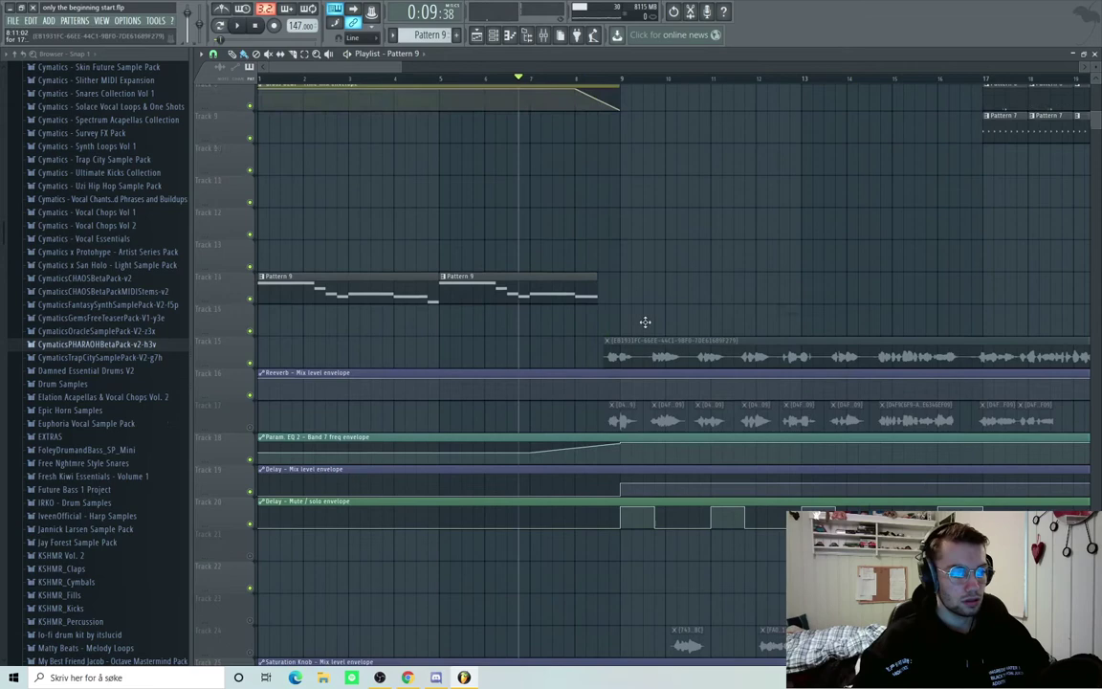
Browse the arrangement and open Pattern 1's Delayed 808 notes in the piano roll
{"action": "scroll", "coordinate": [650, 316], "scroll_direction": "up", "scroll_amount": 6}
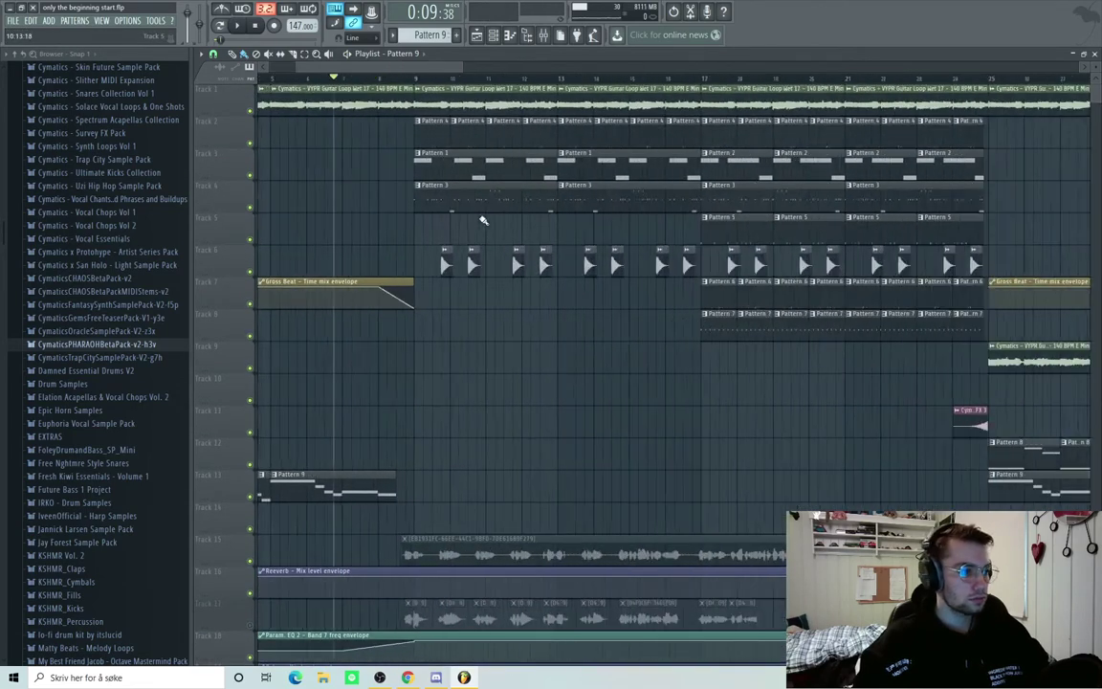
{"action": "scroll", "coordinate": [483, 223], "scroll_direction": "up", "scroll_amount": 3}
{"action": "scroll", "coordinate": [522, 256], "scroll_direction": "down", "scroll_amount": 2}
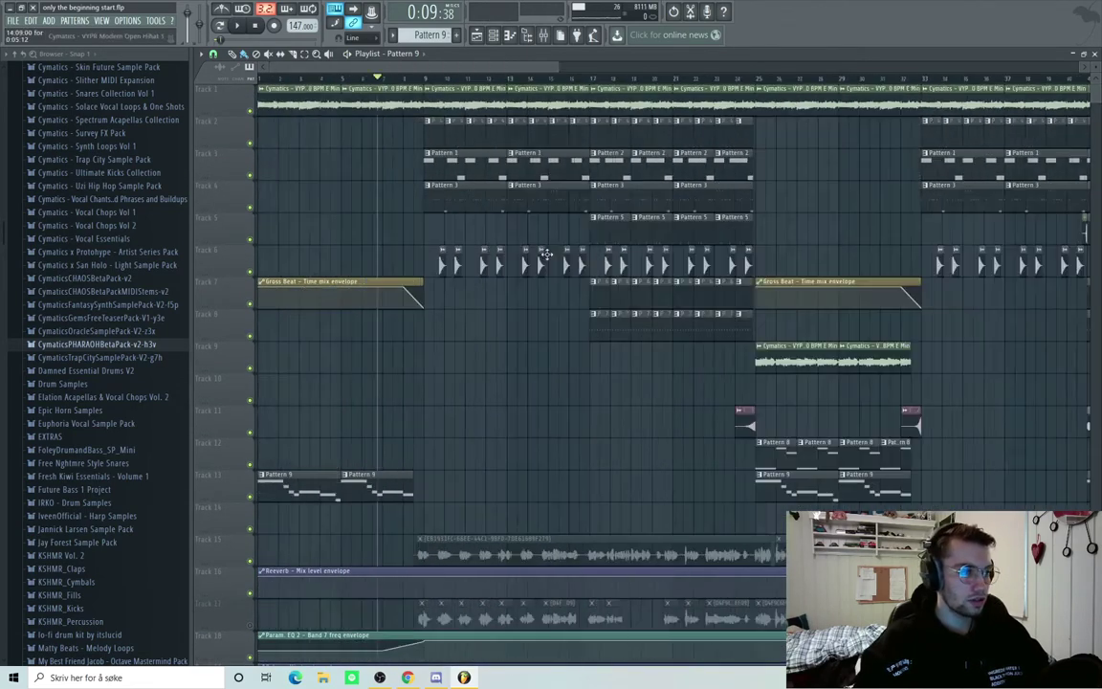
{"action": "scroll", "coordinate": [616, 257], "scroll_direction": "down", "scroll_amount": 2}
{"action": "scroll", "coordinate": [610, 258], "scroll_direction": "down", "scroll_amount": 3}
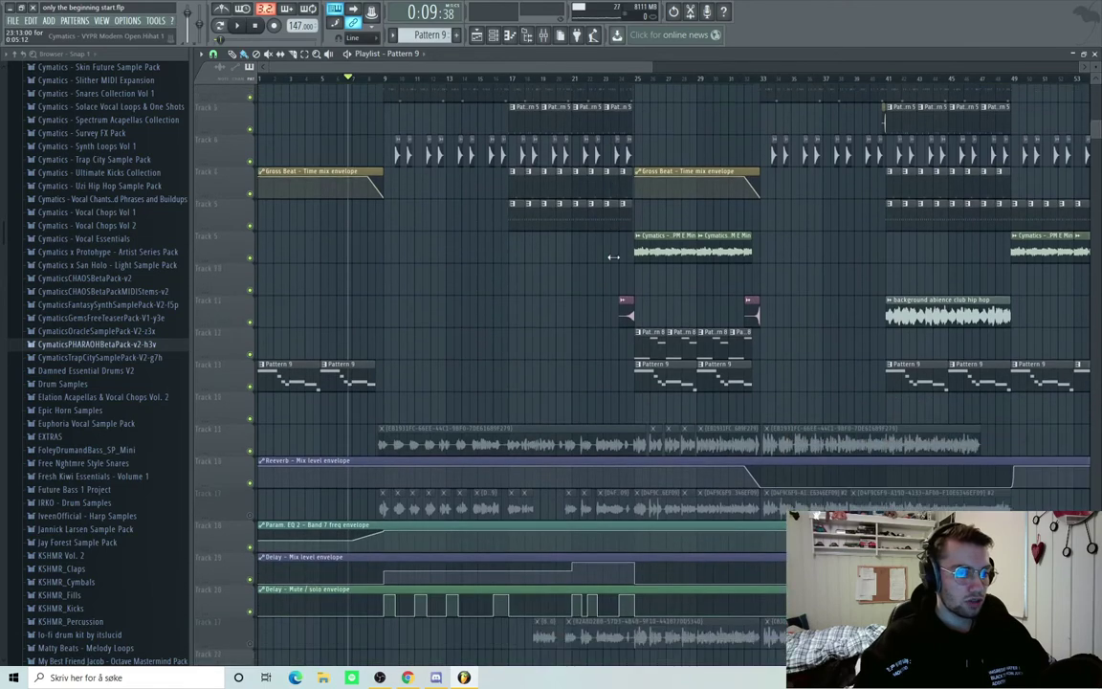
{"action": "scroll", "coordinate": [612, 271], "scroll_direction": "down", "scroll_amount": 2}
{"action": "scroll", "coordinate": [625, 276], "scroll_direction": "down", "scroll_amount": 2}
{"action": "scroll", "coordinate": [676, 289], "scroll_direction": "down", "scroll_amount": 2}
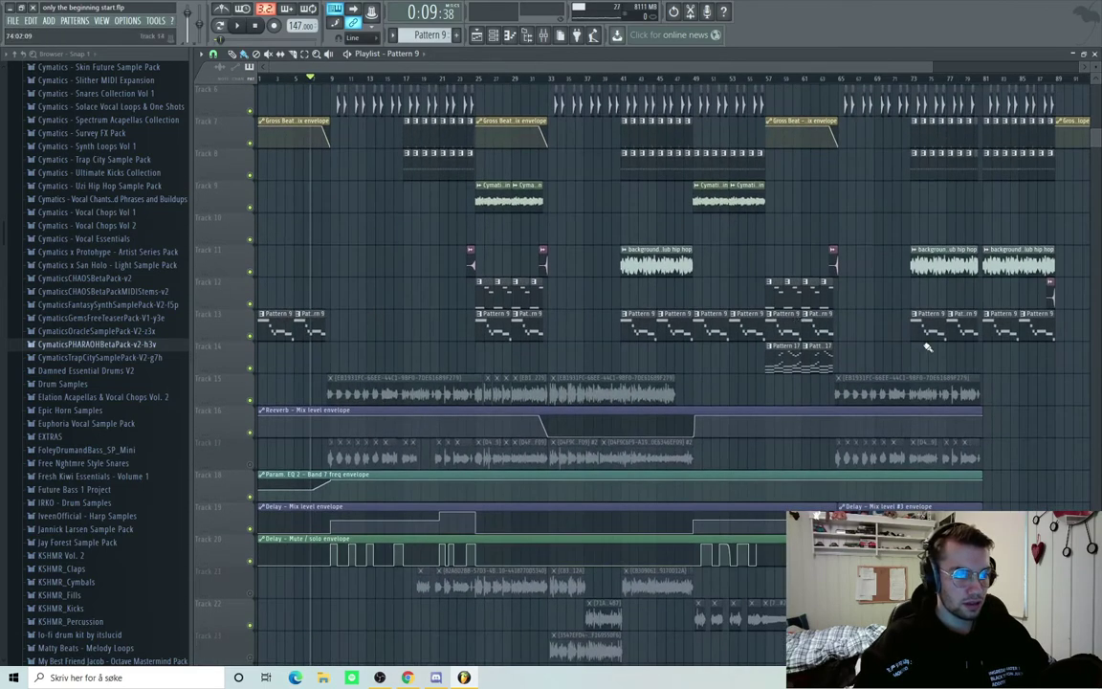
{"action": "scroll", "coordinate": [924, 363], "scroll_direction": "up", "scroll_amount": 2}
{"action": "scroll", "coordinate": [924, 363], "scroll_direction": "up", "scroll_amount": 2}
{"action": "scroll", "coordinate": [924, 364], "scroll_direction": "up", "scroll_amount": 1}
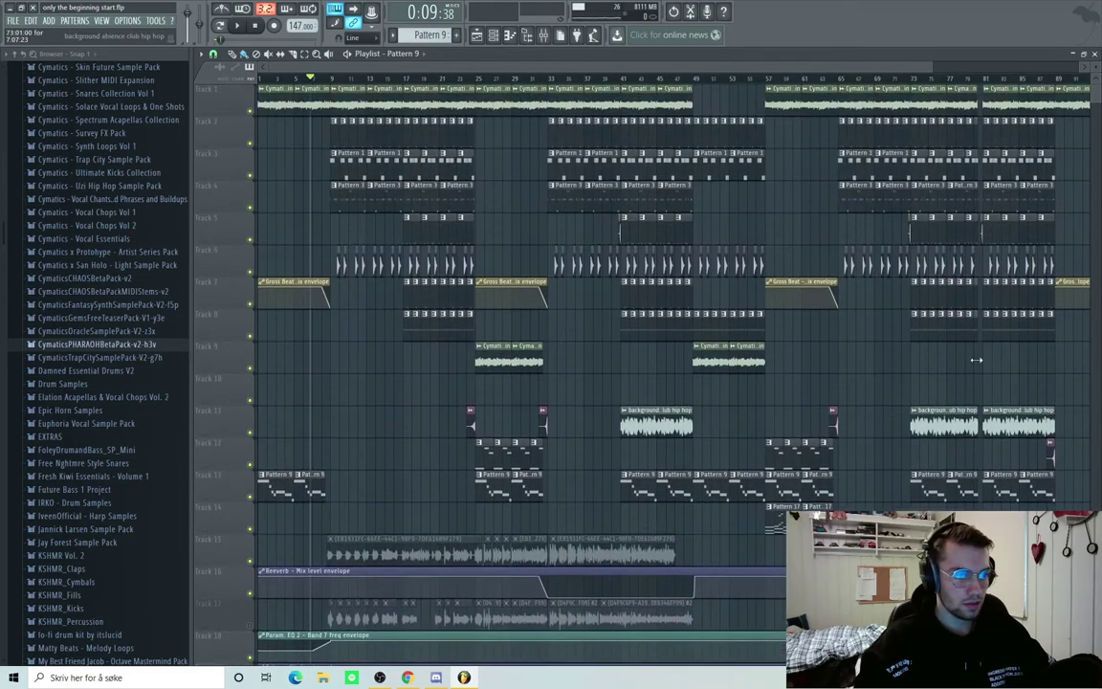
{"action": "scroll", "coordinate": [344, 357], "scroll_direction": "up", "scroll_amount": 2}
{"action": "scroll", "coordinate": [373, 359], "scroll_direction": "up", "scroll_amount": 2}
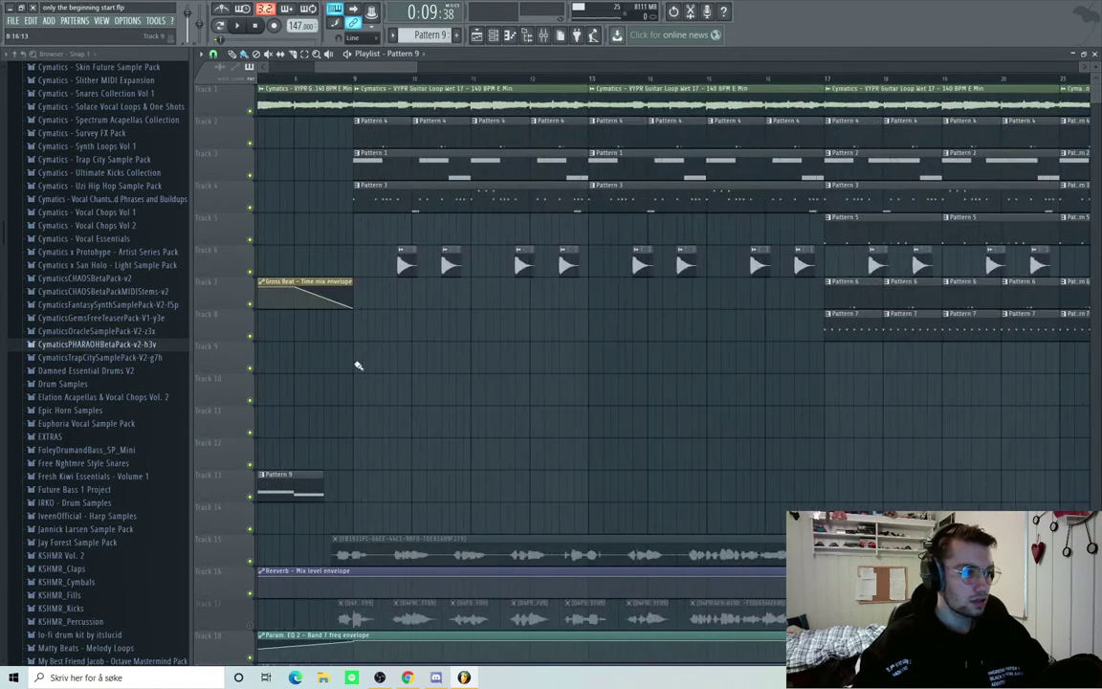
{"action": "scroll", "coordinate": [408, 368], "scroll_direction": "up", "scroll_amount": 1}
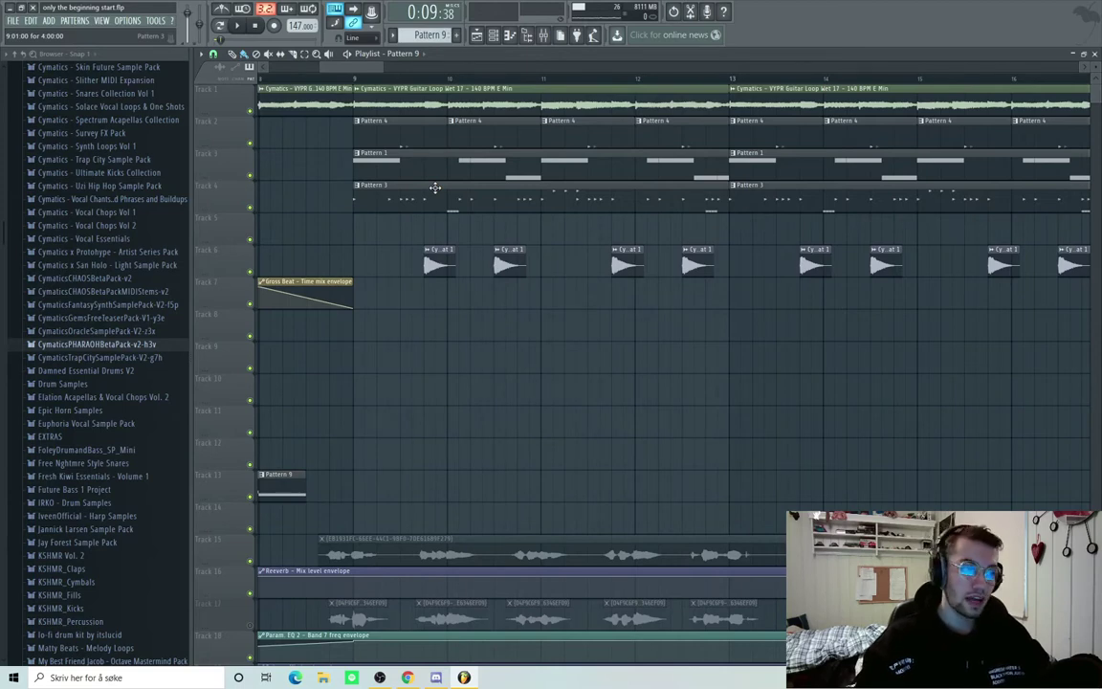
{"action": "double_click", "coordinate": [445, 179]}
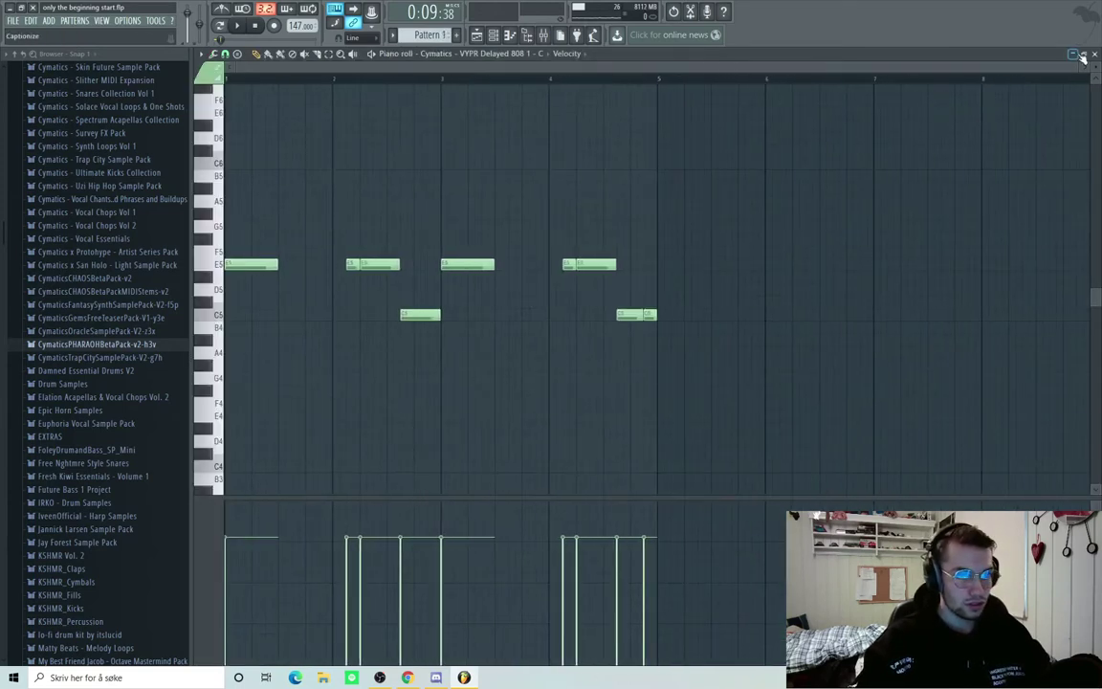
Review the Delayed 808 channel's sample settings and miscellaneous functions, including glide
{"action": "key", "text": "F6"}
{"action": "left_click", "coordinate": [454, 319]}
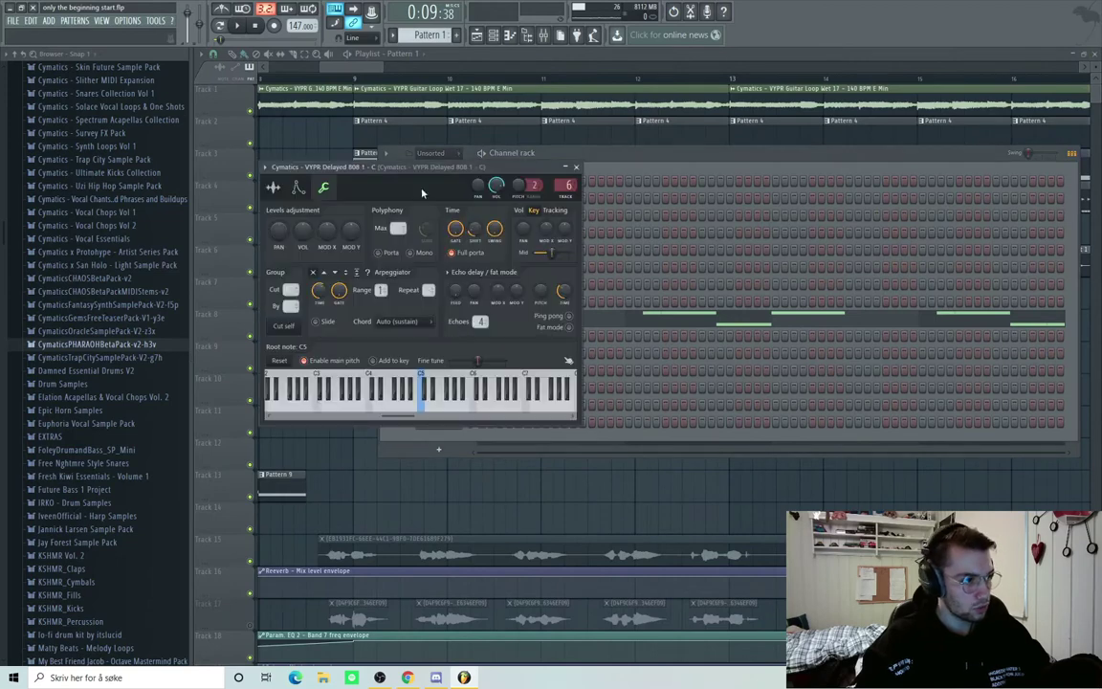
{"action": "left_click_drag", "start_coordinate": [378, 166], "coordinate": [458, 158]}
{"action": "left_click", "coordinate": [353, 179]}
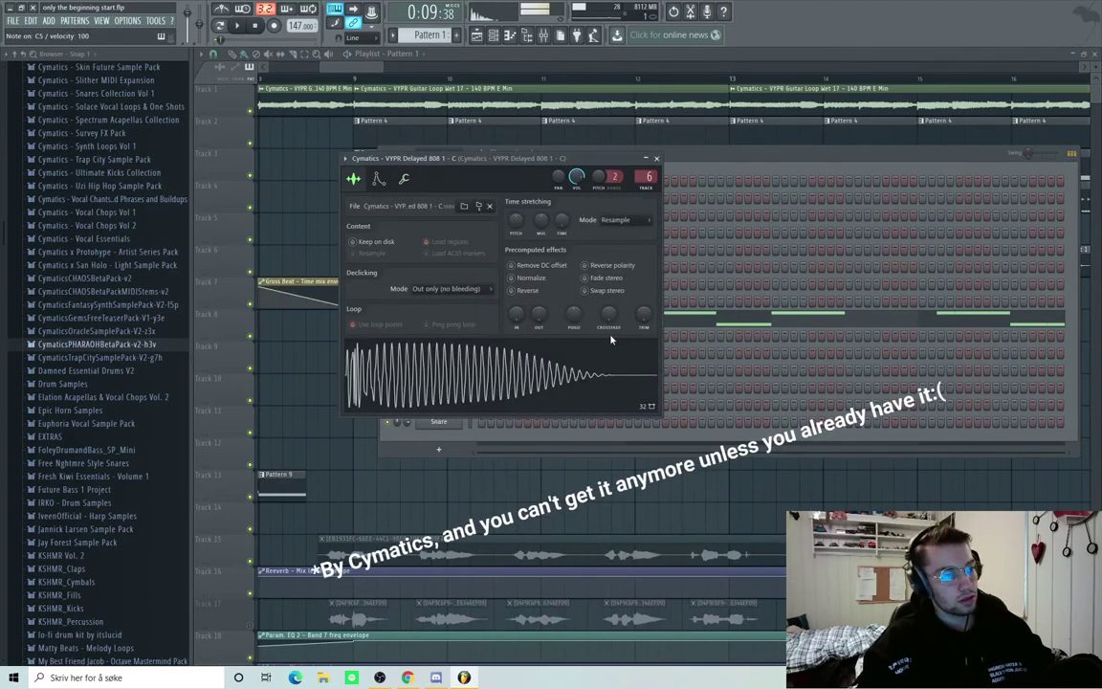
{"action": "left_click", "coordinate": [676, 283]}
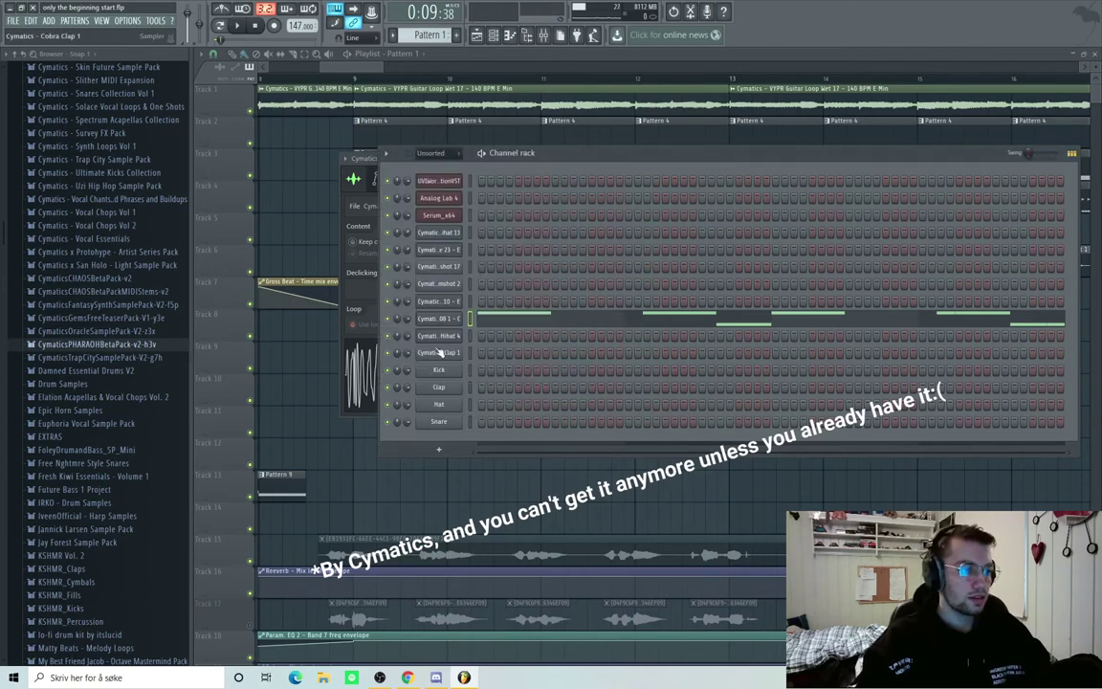
{"action": "left_click", "coordinate": [438, 319]}
{"action": "left_click", "coordinate": [405, 180]}
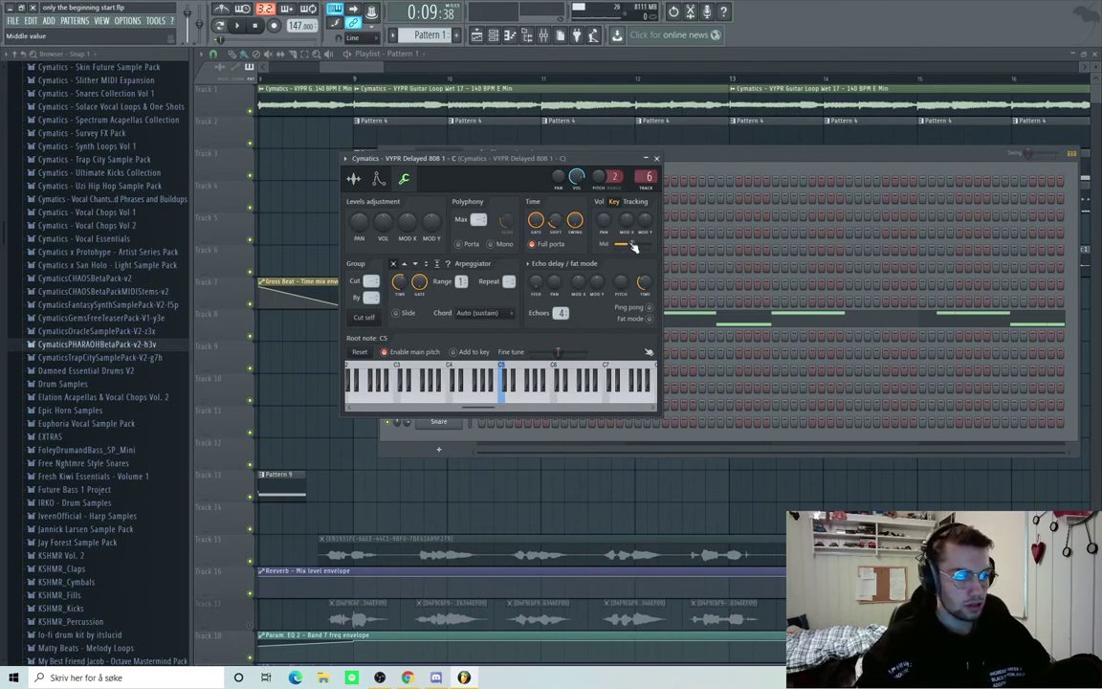
{"action": "left_click", "coordinate": [703, 160]}
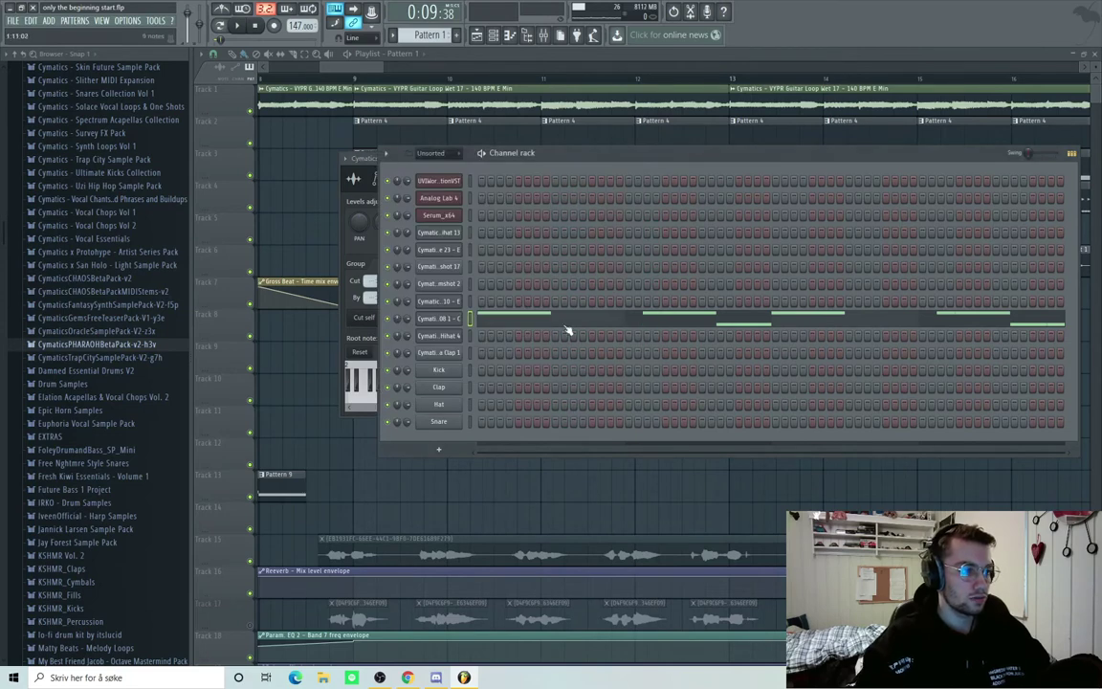
Inspect the 808 mixer inserts: Blood Overdrive, Compressor and Parametric EQ 2
{"action": "left_click", "coordinate": [547, 35]}
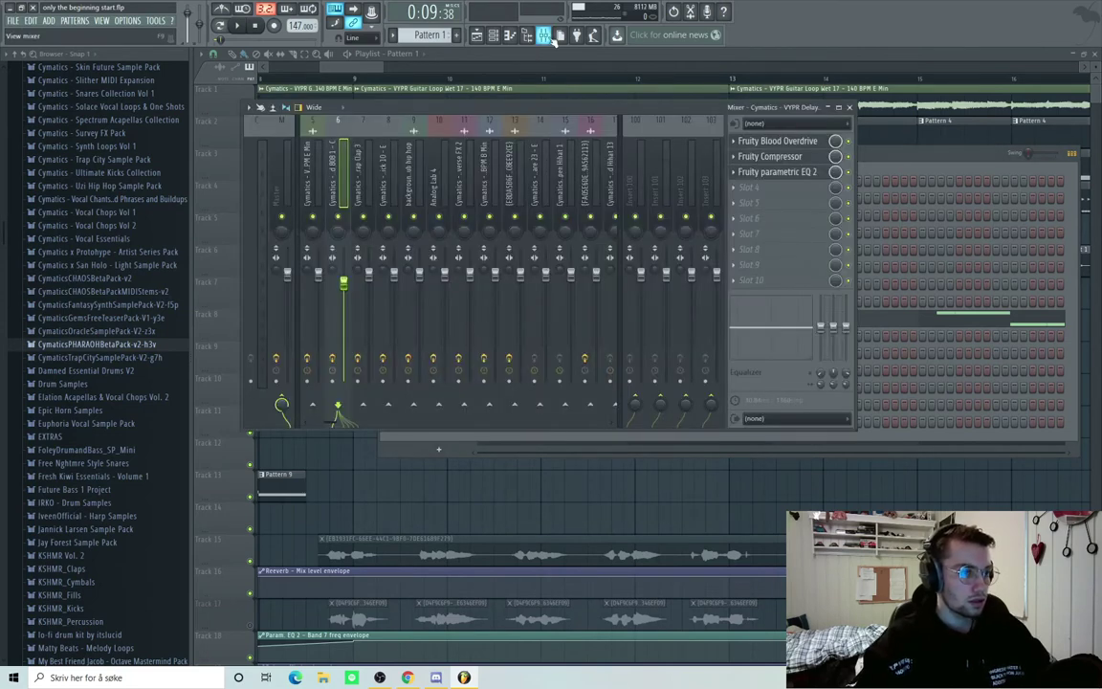
{"action": "left_click", "coordinate": [782, 144]}
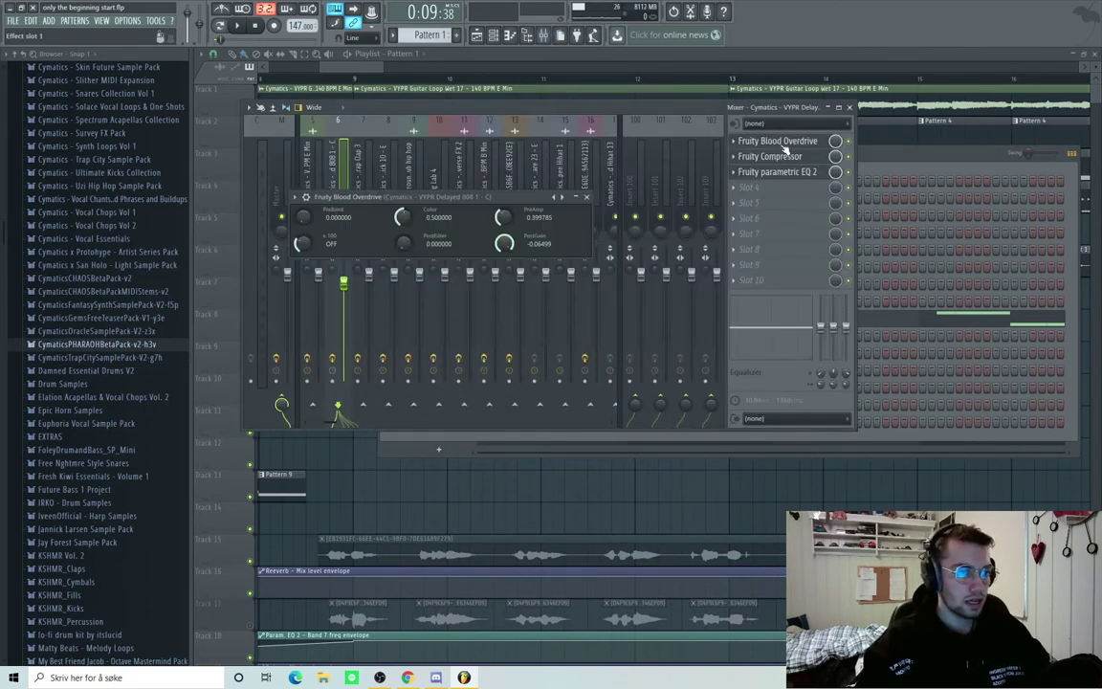
{"action": "left_click", "coordinate": [792, 157]}
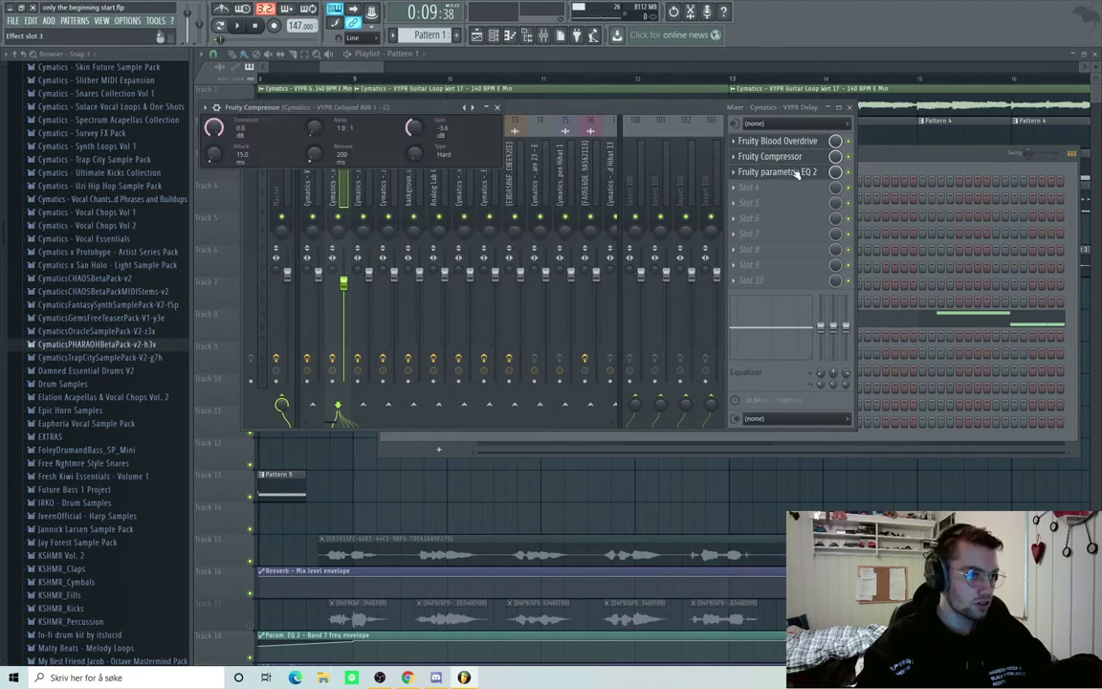
{"action": "left_click", "coordinate": [796, 173]}
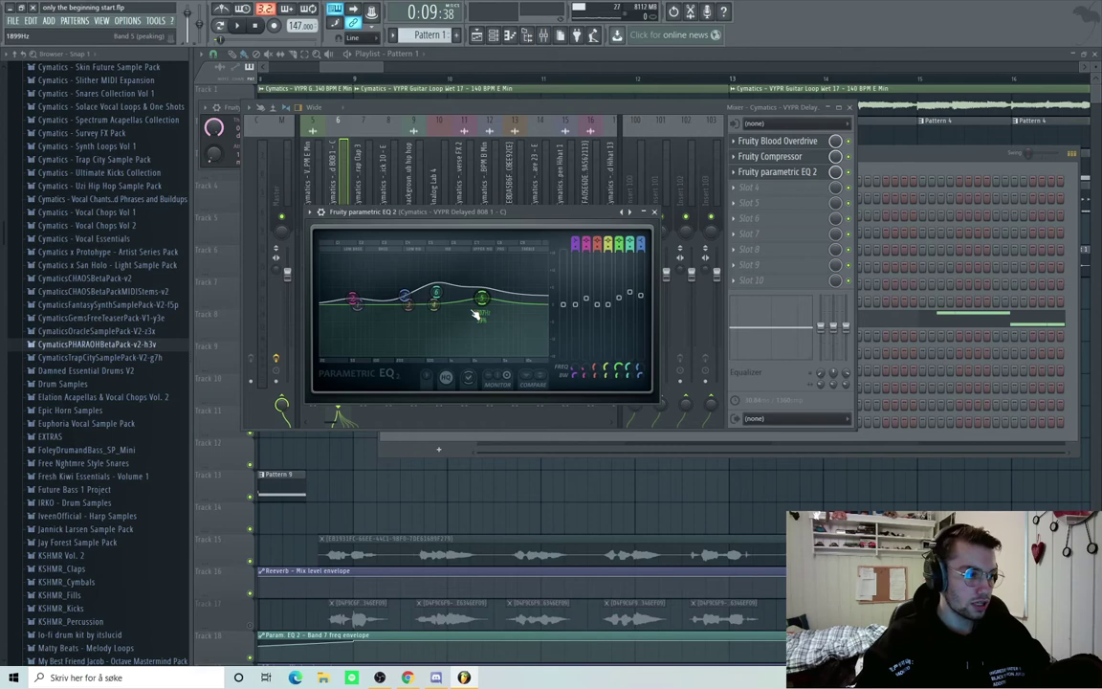
{"action": "left_click", "coordinate": [909, 161]}
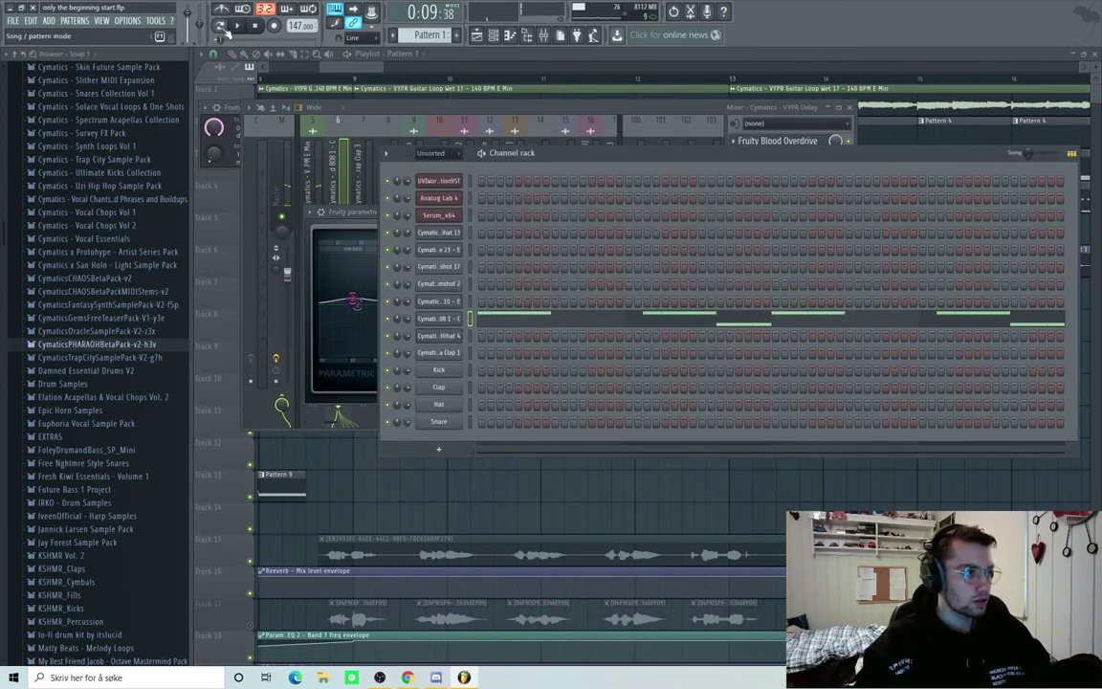
Play the 808 pattern with its notes open, then stop and return to the playlist
{"action": "key", "text": "space"}
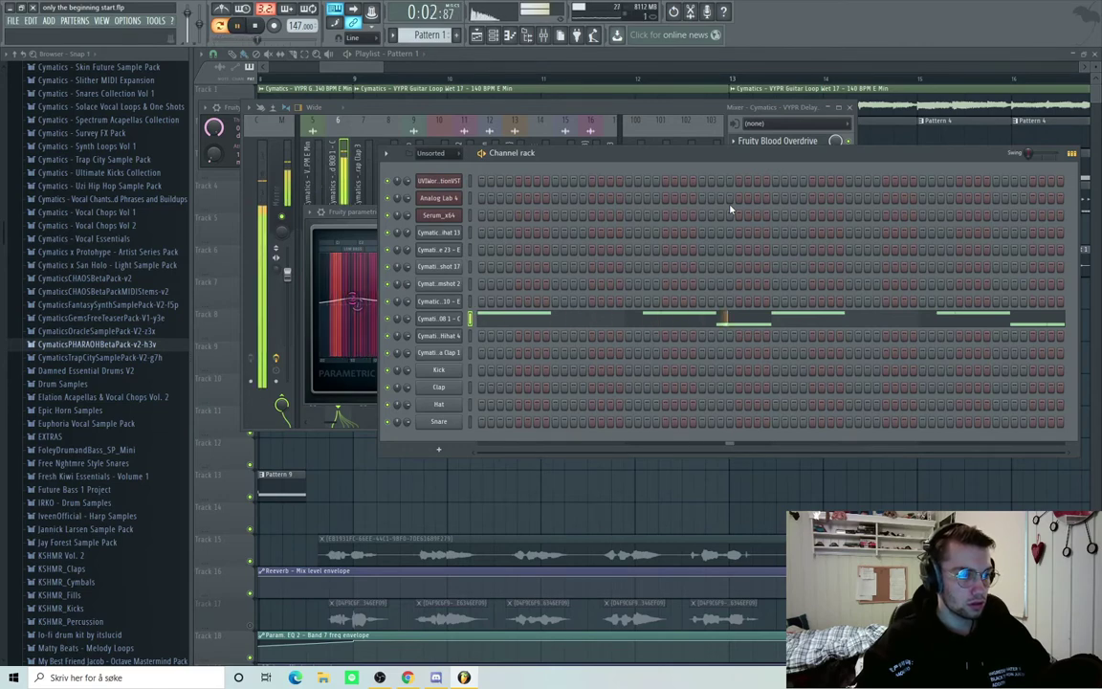
{"action": "left_click", "coordinate": [783, 317]}
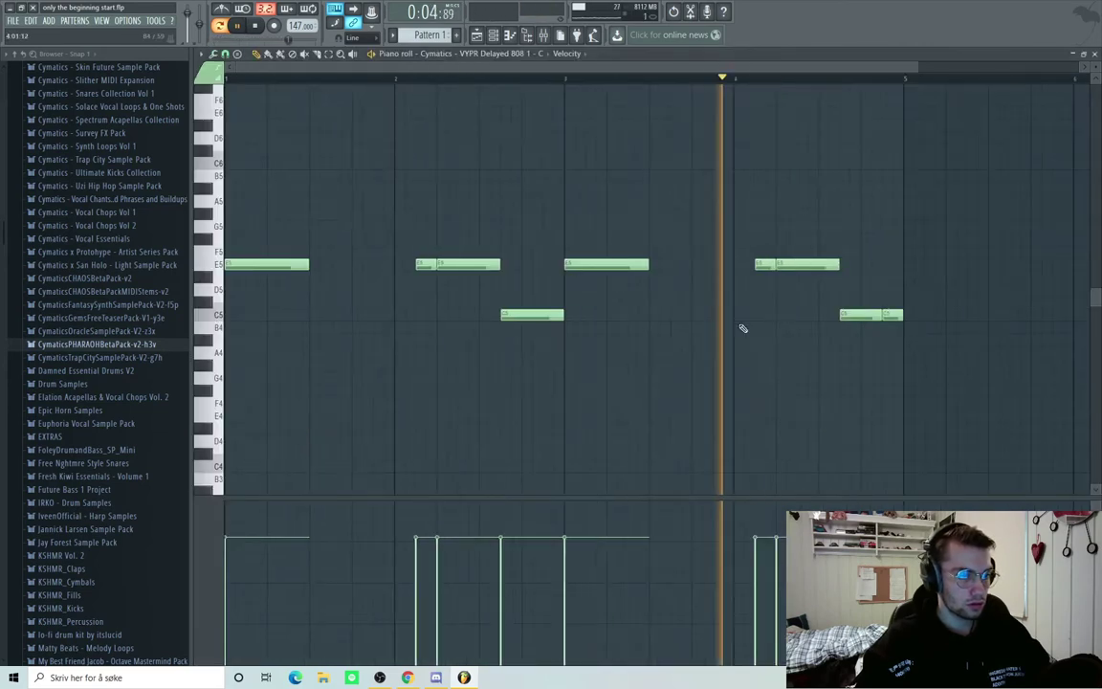
{"action": "key", "text": "space"}
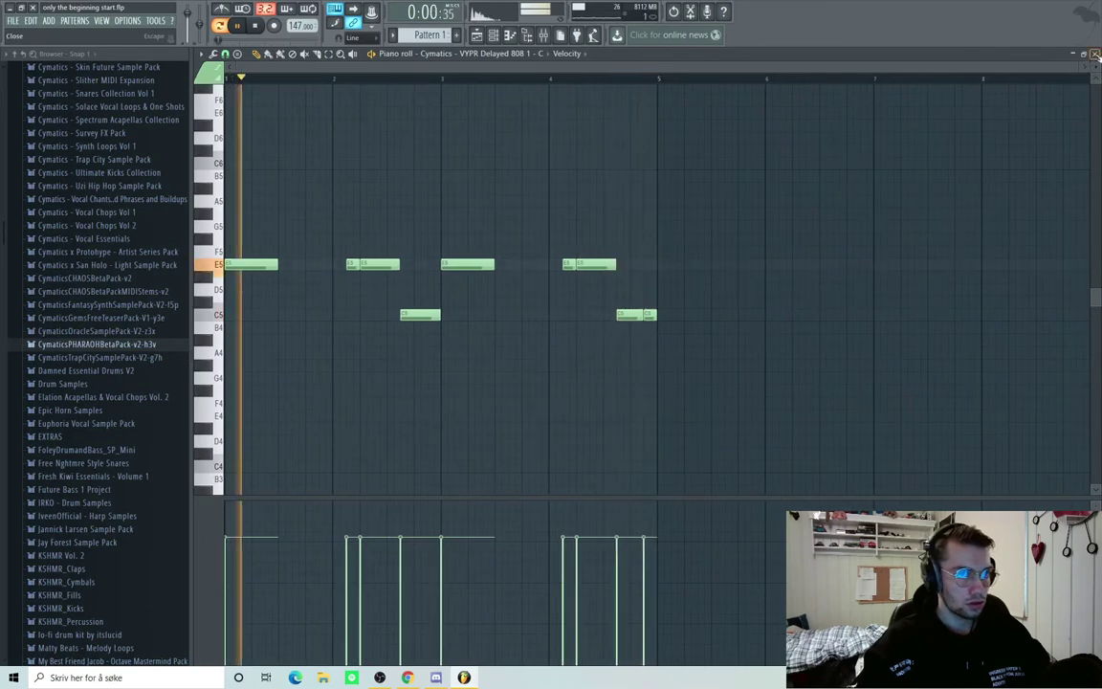
{"action": "key", "text": "F7"}
{"action": "key", "text": "F6"}
{"action": "scroll", "coordinate": [368, 285], "scroll_direction": "up", "scroll_amount": 1}
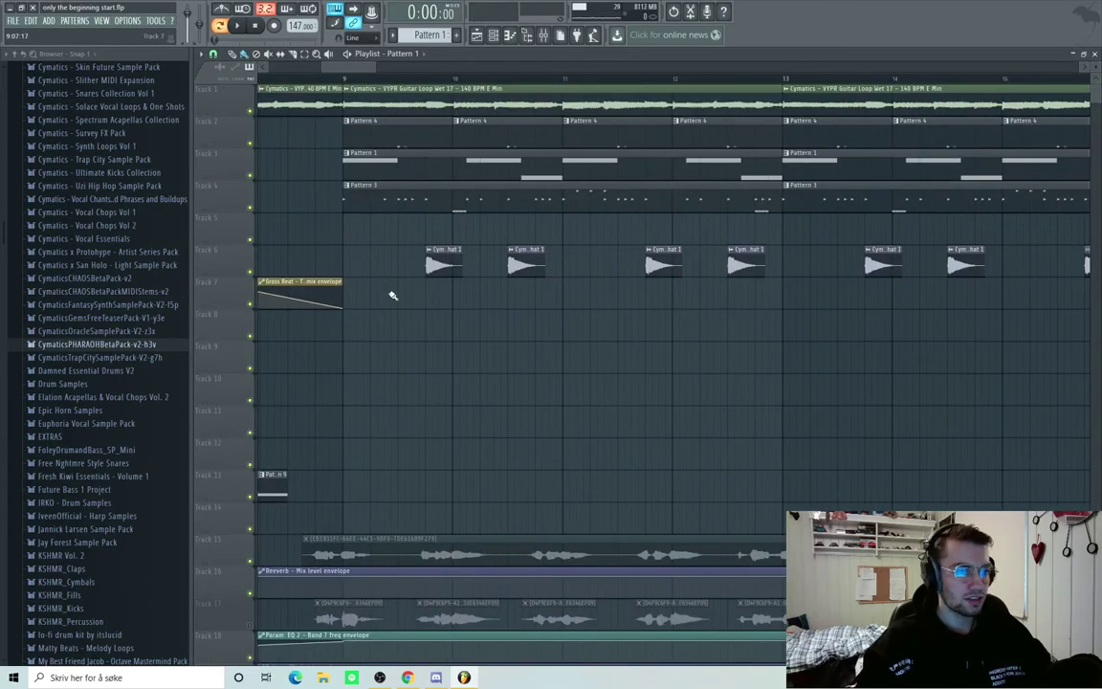
{"action": "double_click", "coordinate": [390, 136]}
{"action": "key", "text": "space"}
{"action": "left_click", "coordinate": [1095, 53]}
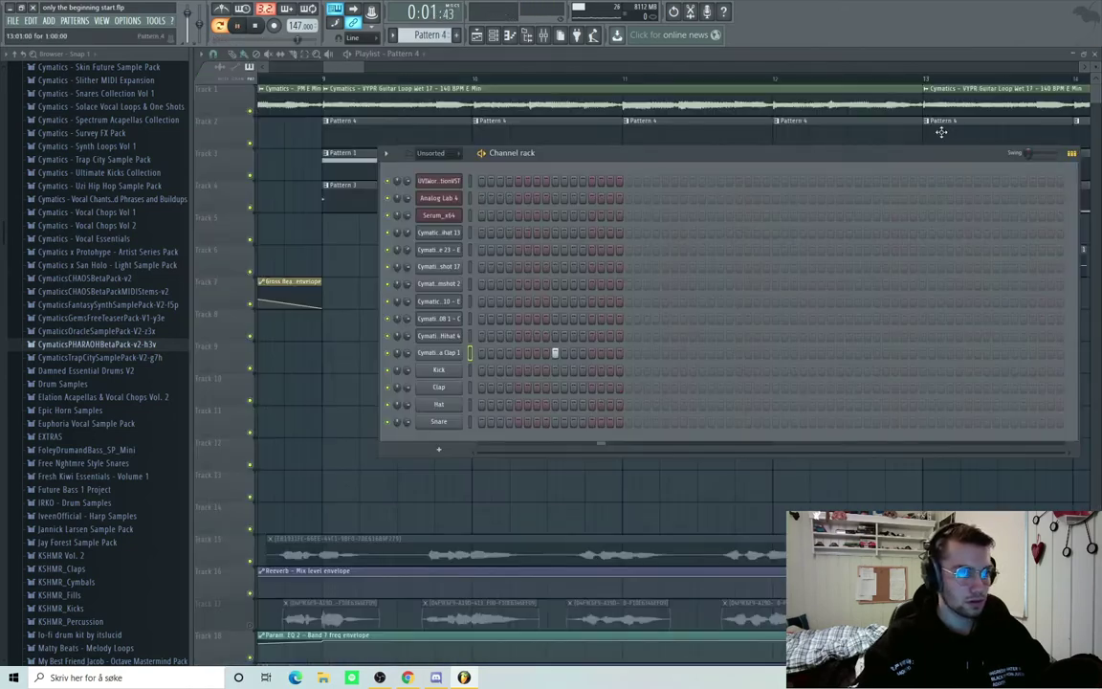
{"action": "left_click", "coordinate": [352, 66]}
{"action": "scroll", "coordinate": [579, 246], "scroll_direction": "down", "scroll_amount": 2}
{"action": "scroll", "coordinate": [555, 249], "scroll_direction": "down", "scroll_amount": 2}
{"action": "scroll", "coordinate": [521, 250], "scroll_direction": "down", "scroll_amount": 2}
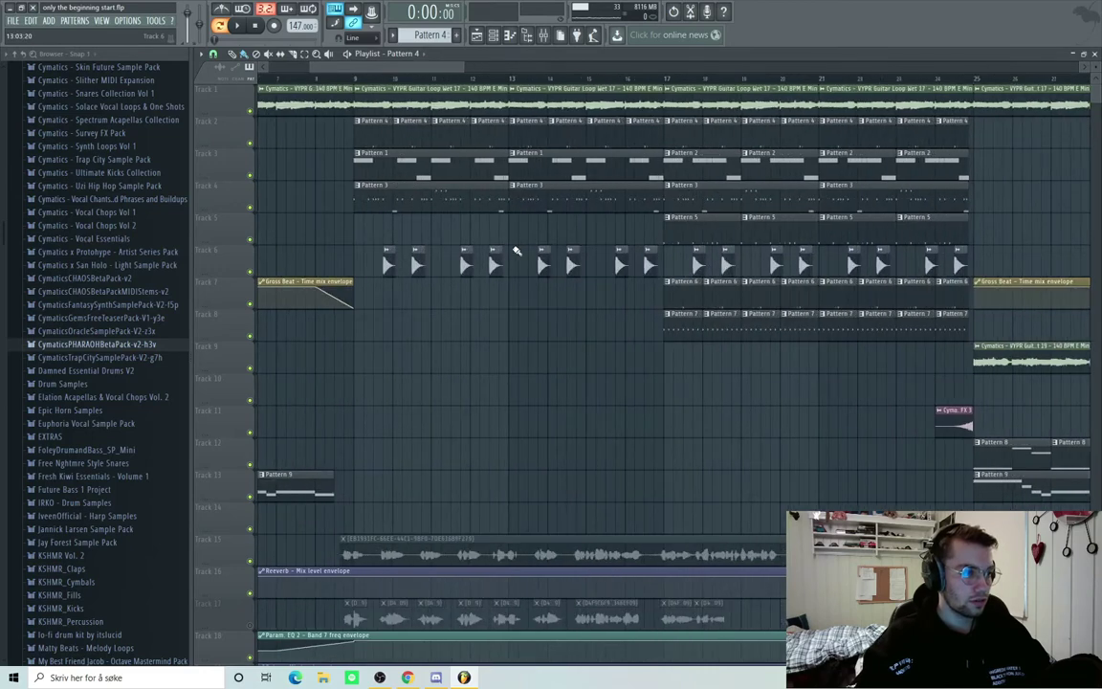
{"action": "scroll", "coordinate": [502, 237], "scroll_direction": "up", "scroll_amount": 2}
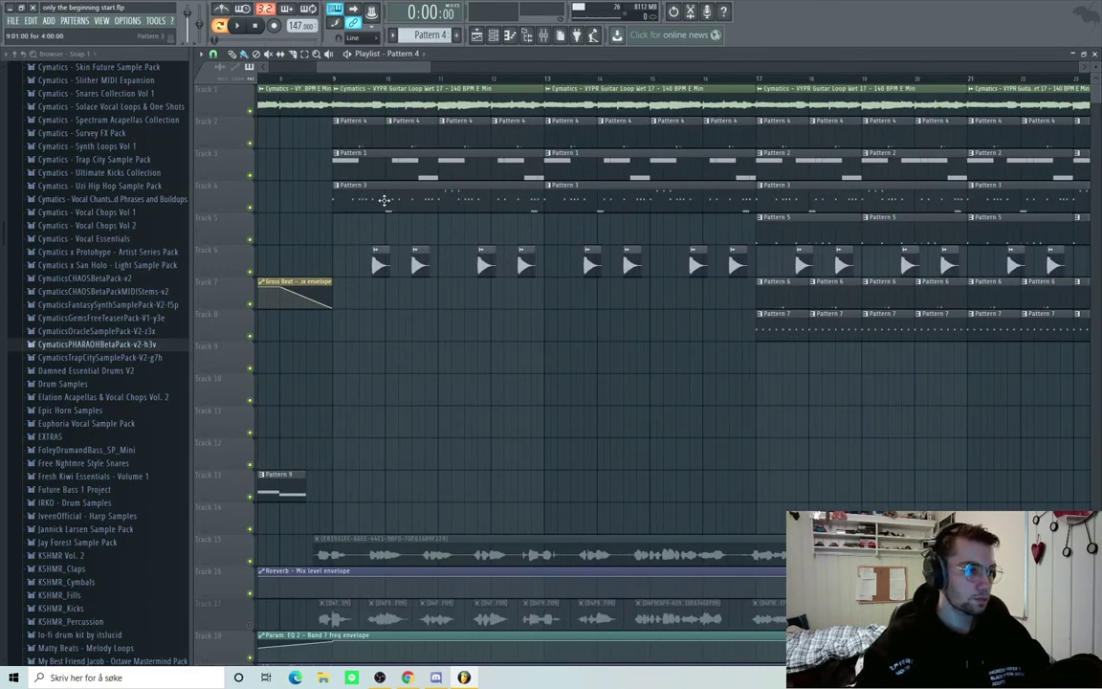
{"action": "double_click", "coordinate": [384, 200]}
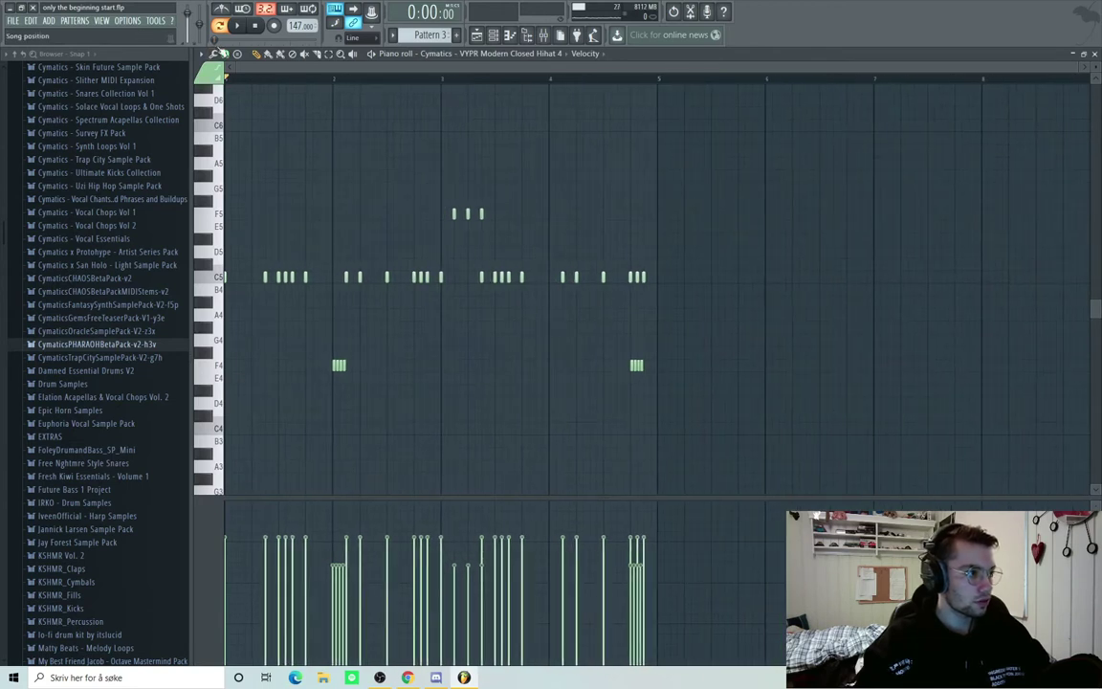
{"action": "left_click", "coordinate": [222, 53]}
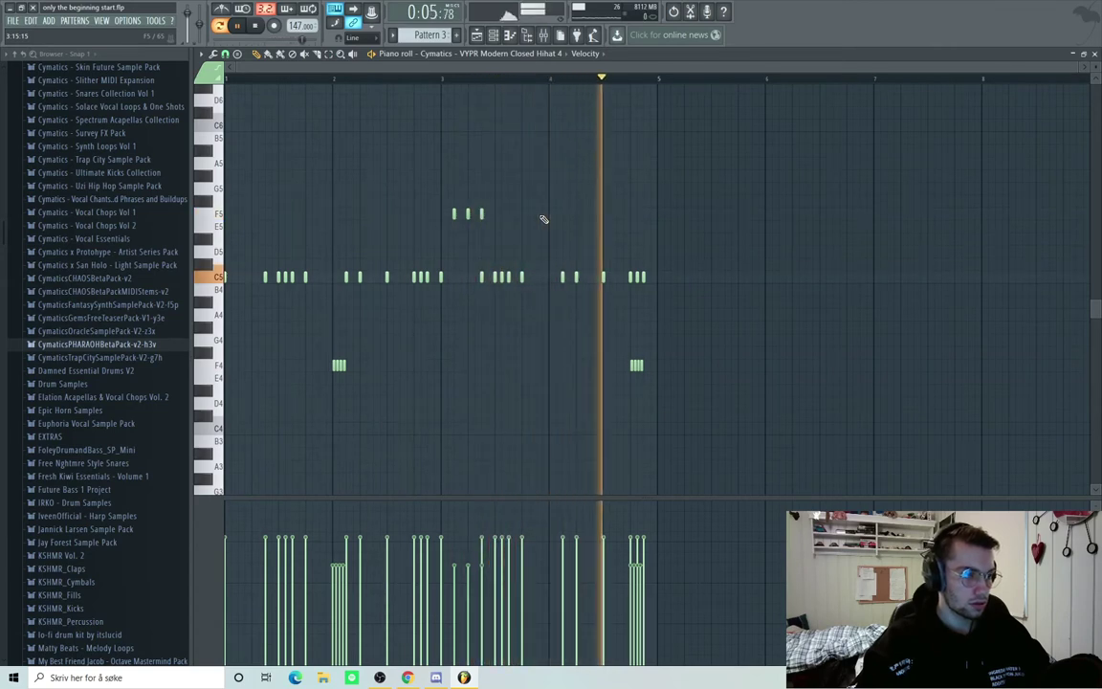
{"action": "key", "text": "space"}
Close the hi-hat editor and check the options of the track 6 crash clip
{"action": "key", "text": "F5"}
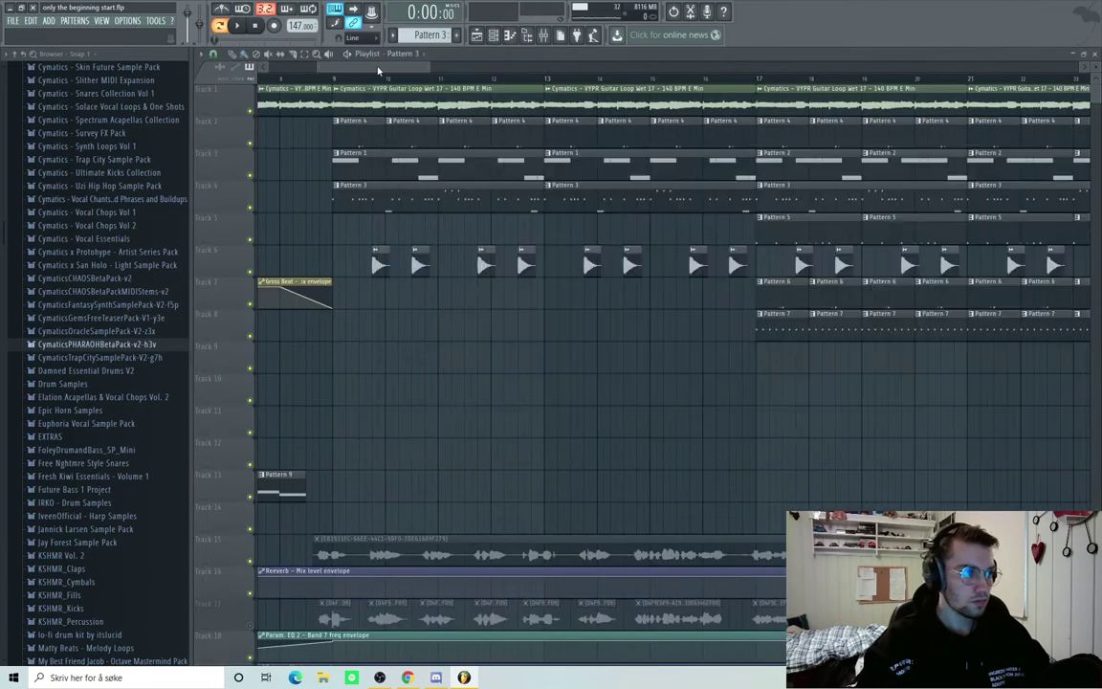
{"action": "scroll", "coordinate": [382, 290], "scroll_direction": "up", "scroll_amount": 2}
{"action": "right_click", "coordinate": [369, 259]}
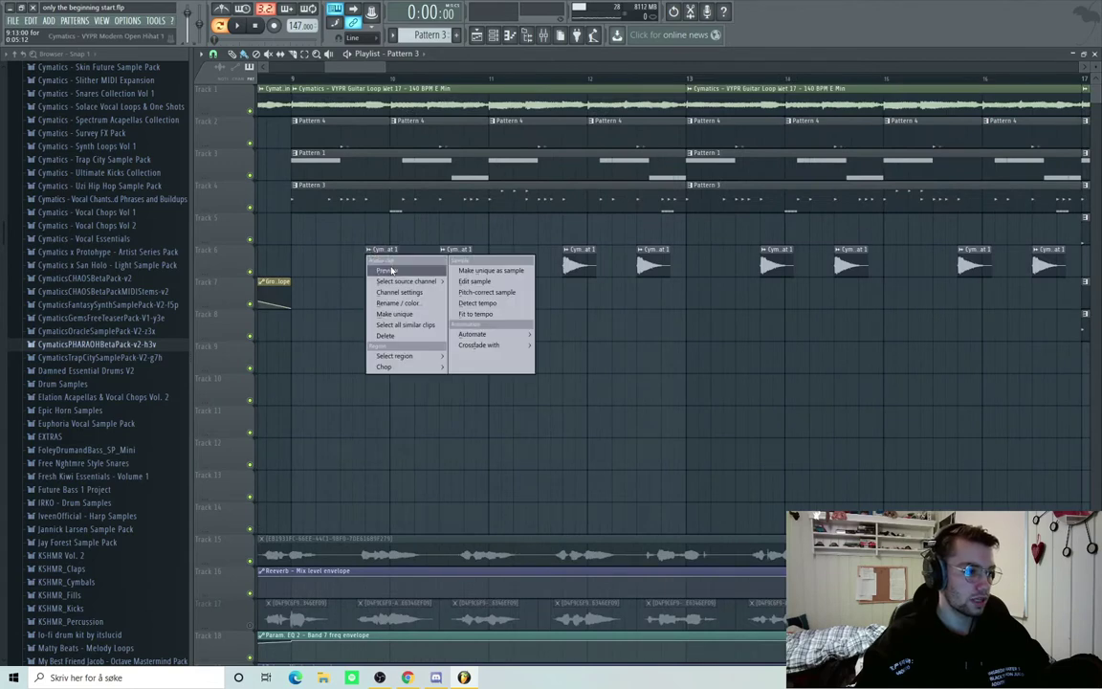
{"action": "left_click", "coordinate": [391, 270]}
{"action": "scroll", "coordinate": [415, 403], "scroll_direction": "down", "scroll_amount": 3}
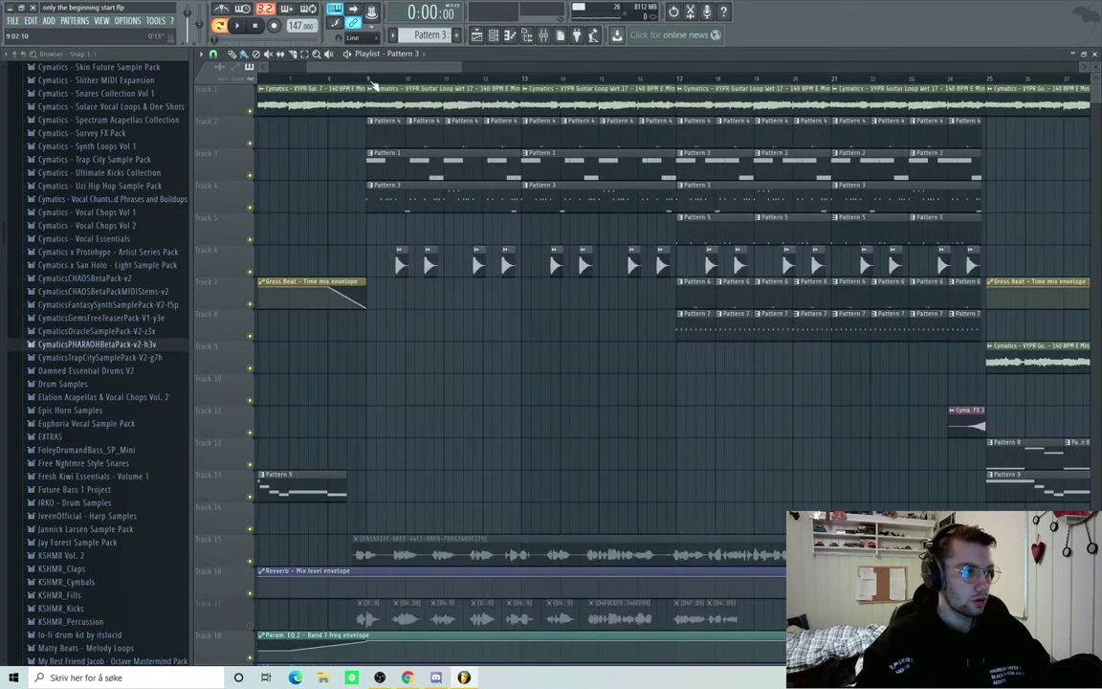
Play the arrangement from bar 9, then stop
{"action": "left_click", "coordinate": [372, 77]}
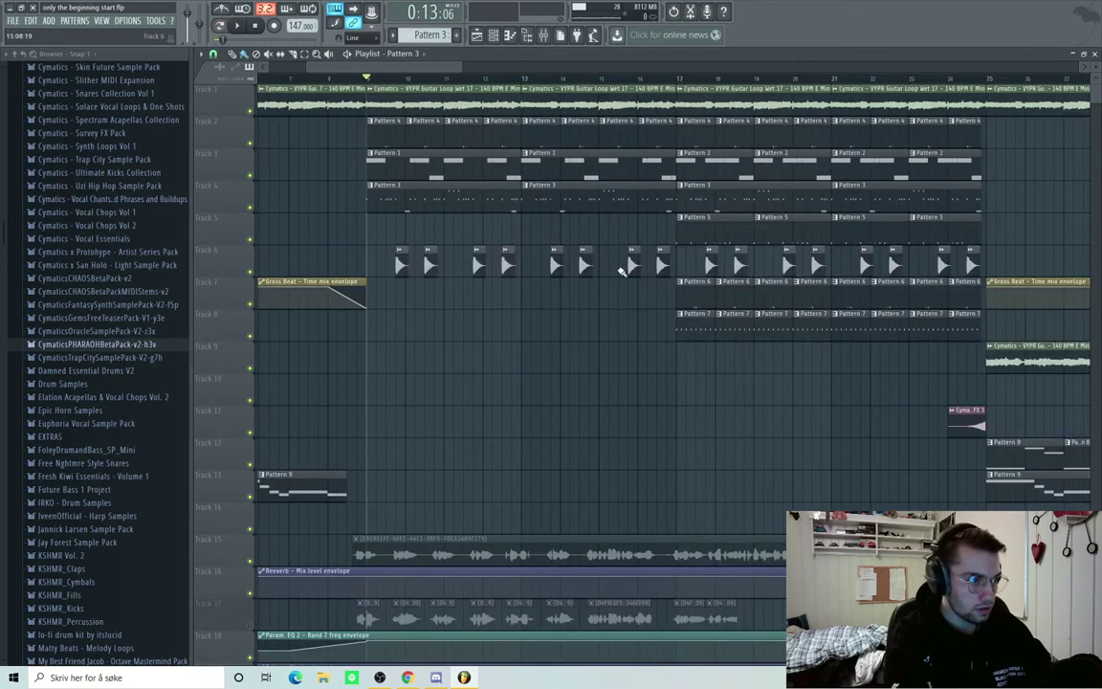
{"action": "key", "text": "space"}
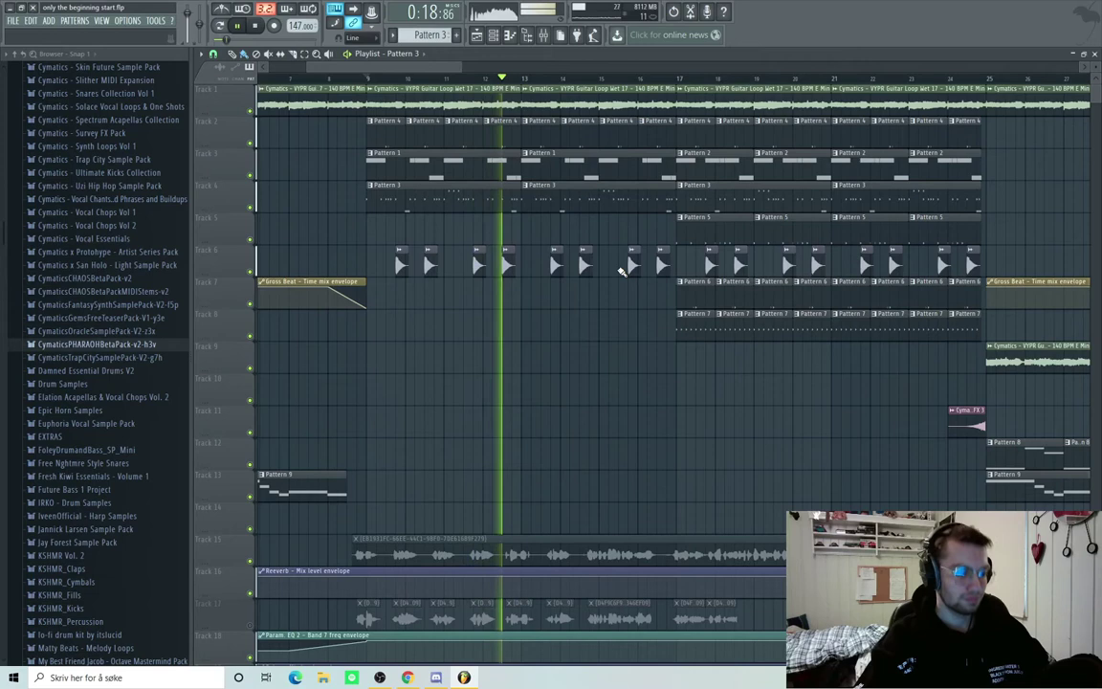
{"action": "key", "text": "space"}
{"action": "scroll", "coordinate": [612, 325], "scroll_direction": "right", "scroll_amount": 3}
{"action": "scroll", "coordinate": [610, 368], "scroll_direction": "up", "scroll_amount": 1}
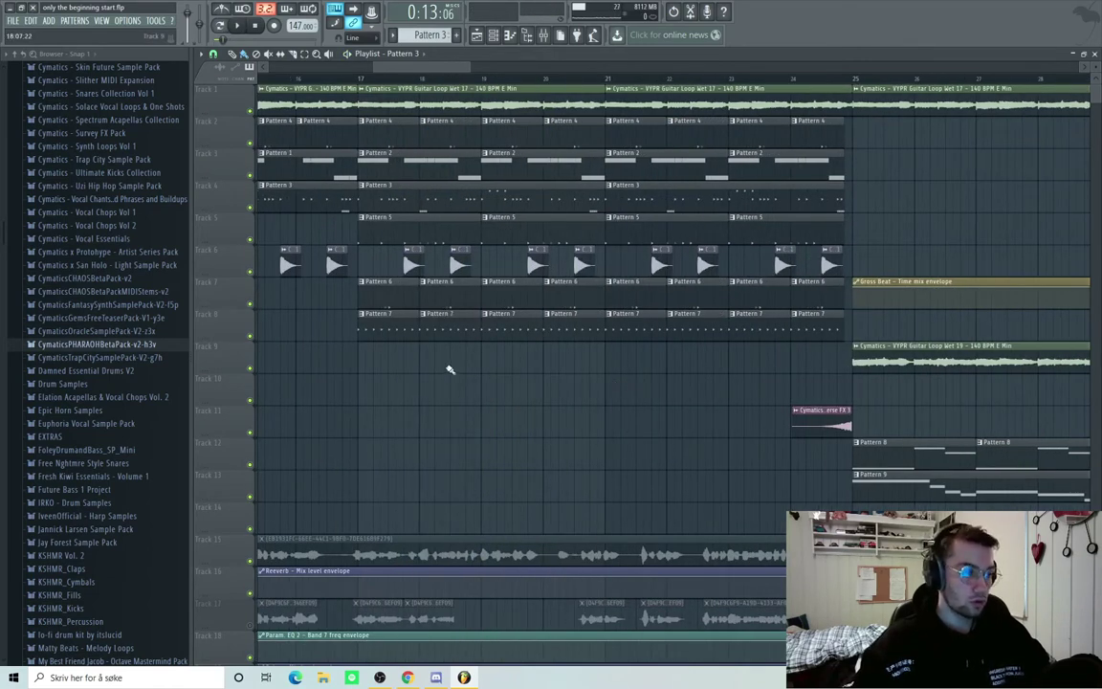
Review Pattern 5's Soft Kick 10 notes and sample settings in Song mode, then close them
{"action": "double_click", "coordinate": [413, 238]}
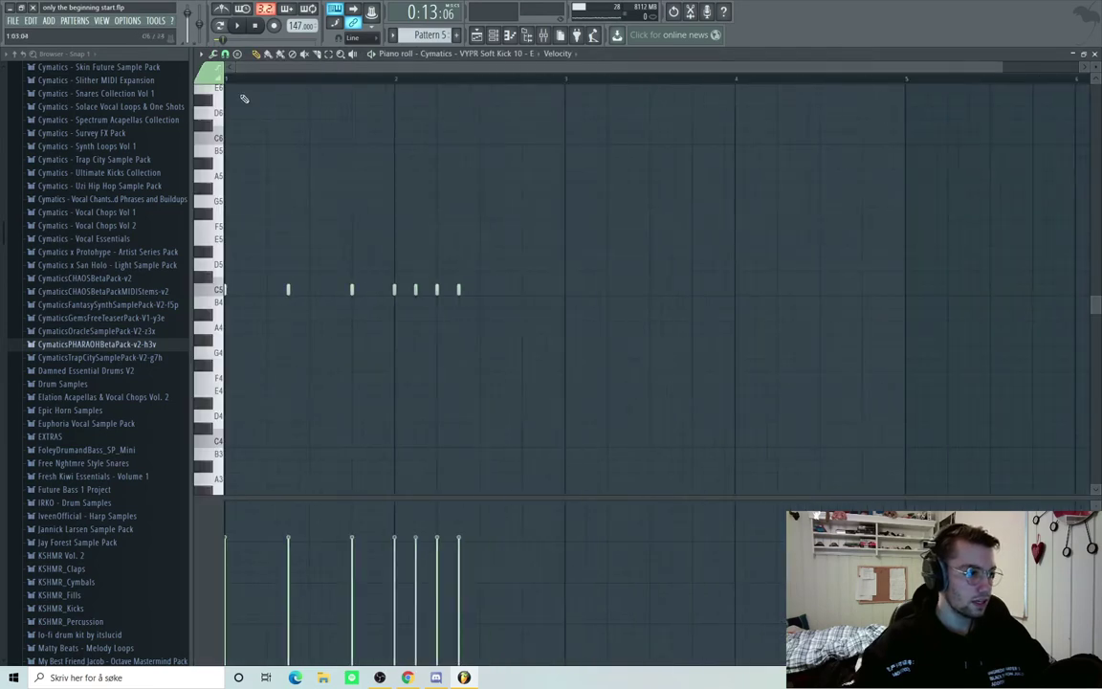
{"action": "left_click", "coordinate": [221, 27]}
{"action": "key", "text": "F7"}
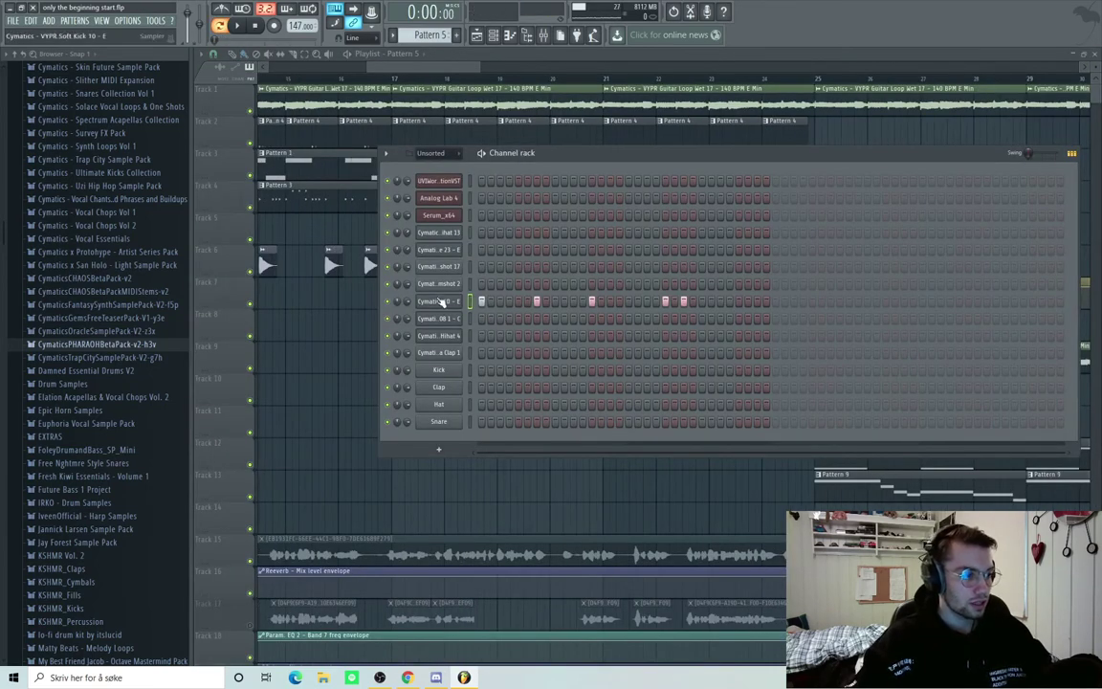
{"action": "left_click", "coordinate": [441, 301]}
{"action": "key", "text": "space"}
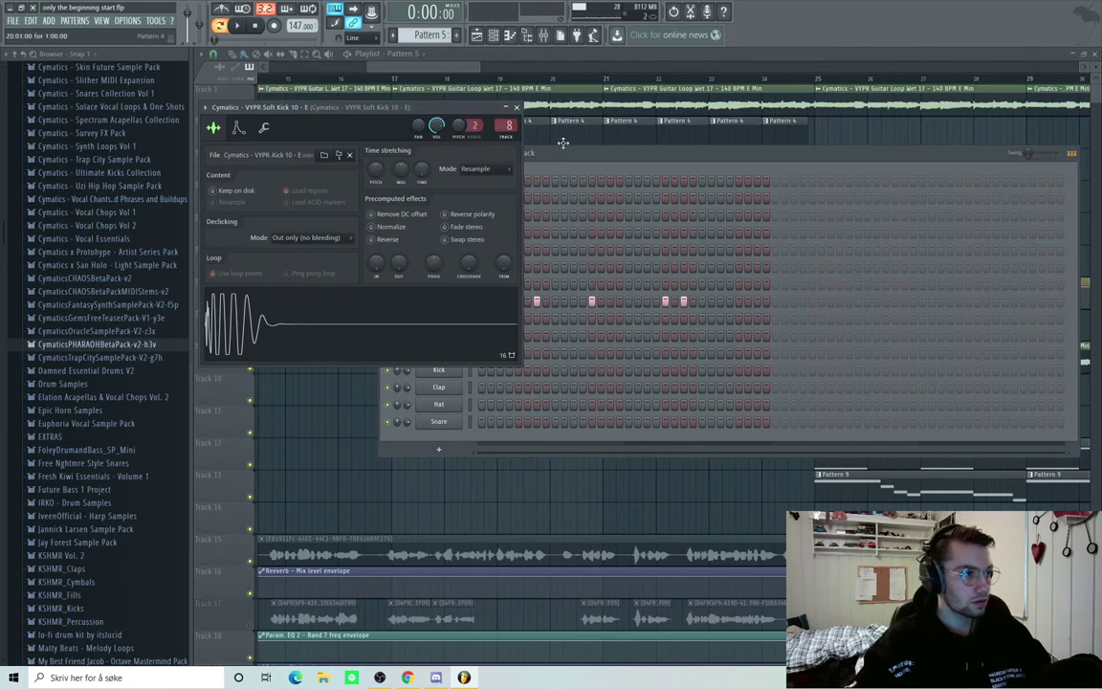
{"action": "left_click", "coordinate": [571, 156]}
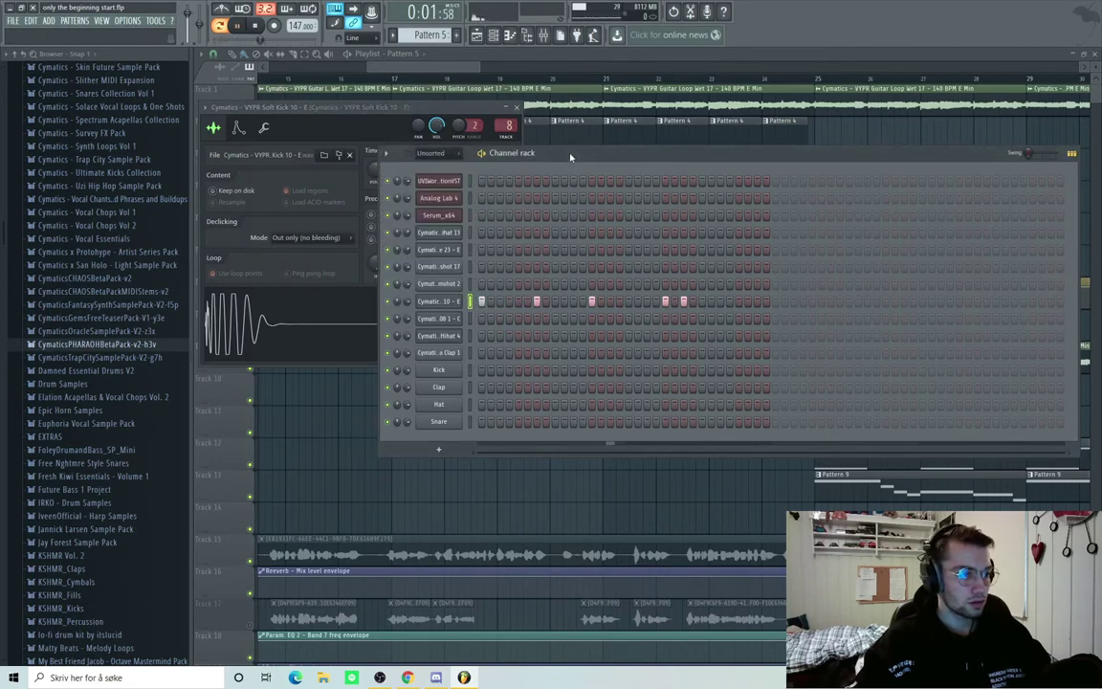
{"action": "key", "text": "space"}
{"action": "key", "text": "F12"}
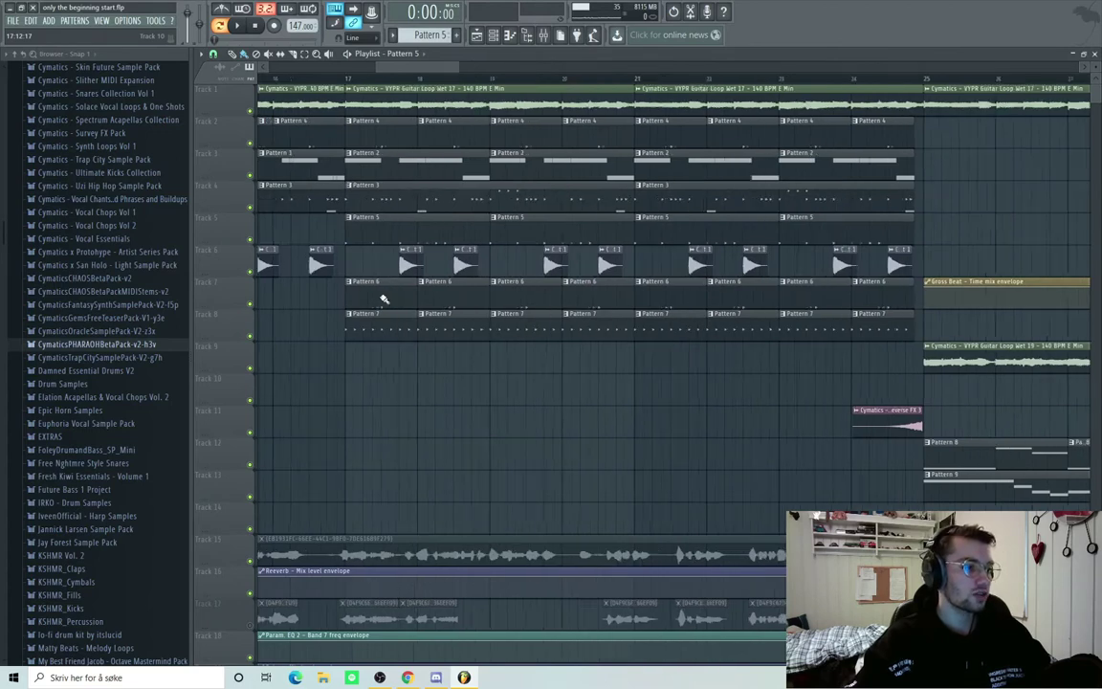
{"action": "double_click", "coordinate": [383, 300]}
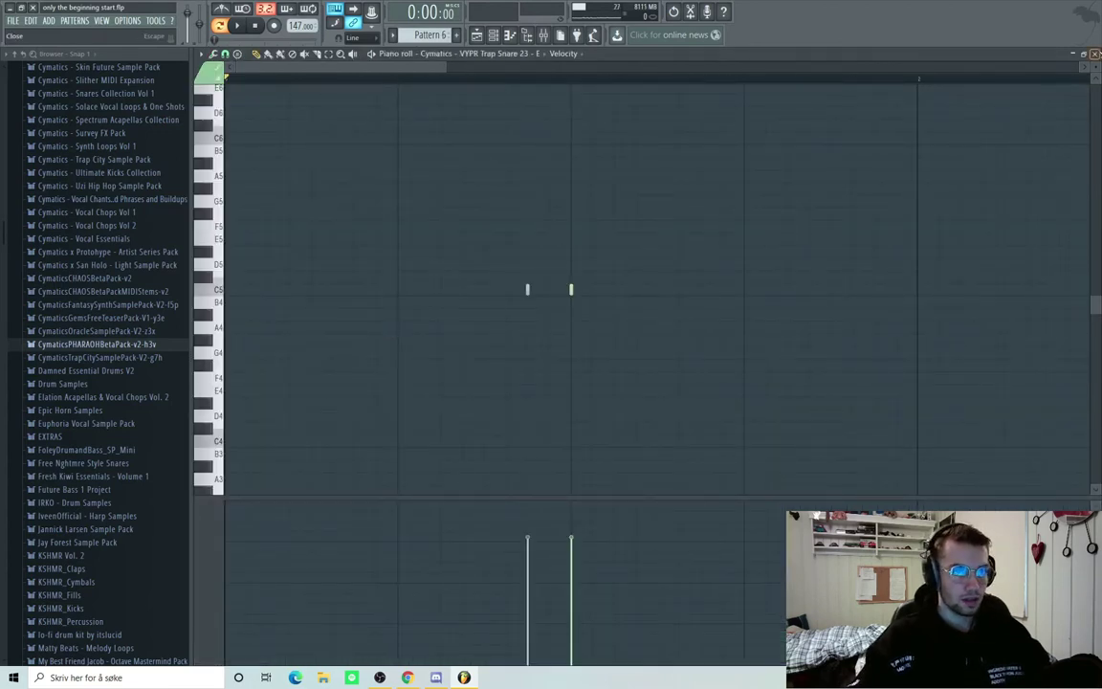
{"action": "left_click", "coordinate": [1096, 55]}
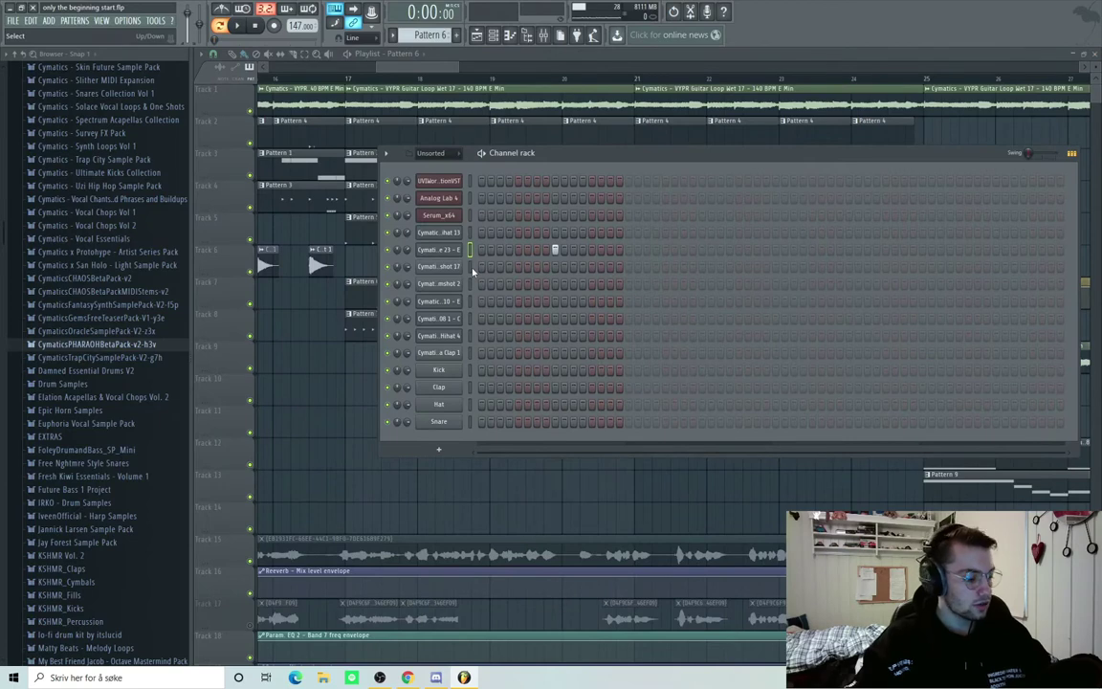
{"action": "key", "text": "z"}
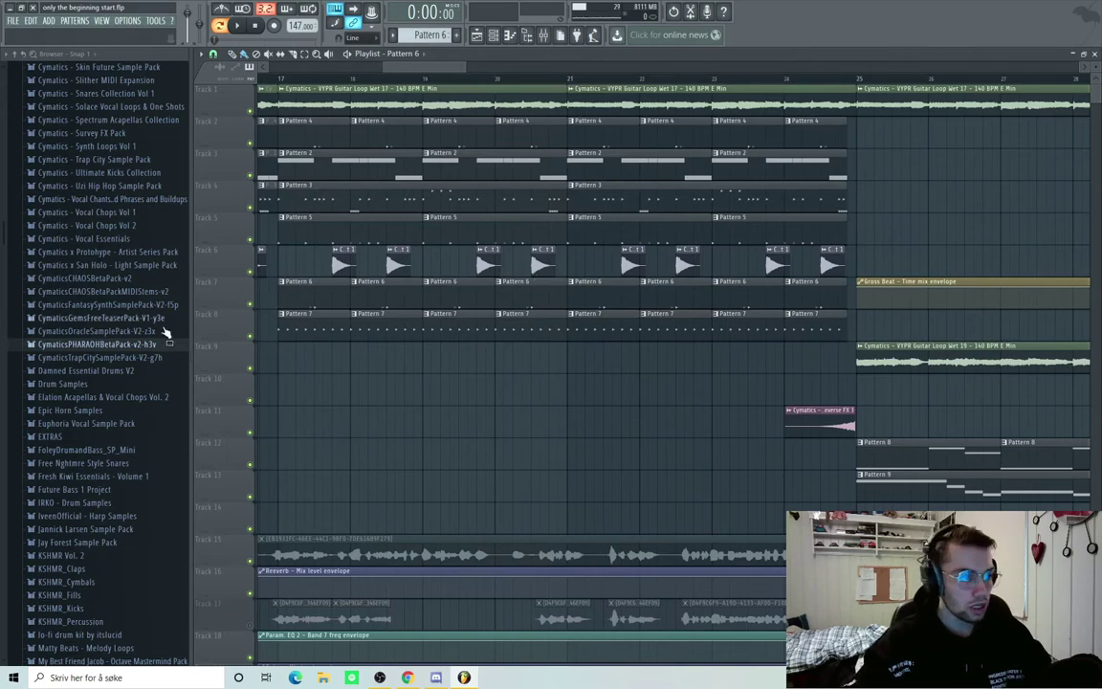
{"action": "right_click", "coordinate": [248, 305]}
{"action": "left_click", "coordinate": [250, 144]}
{"action": "left_click", "coordinate": [273, 79]}
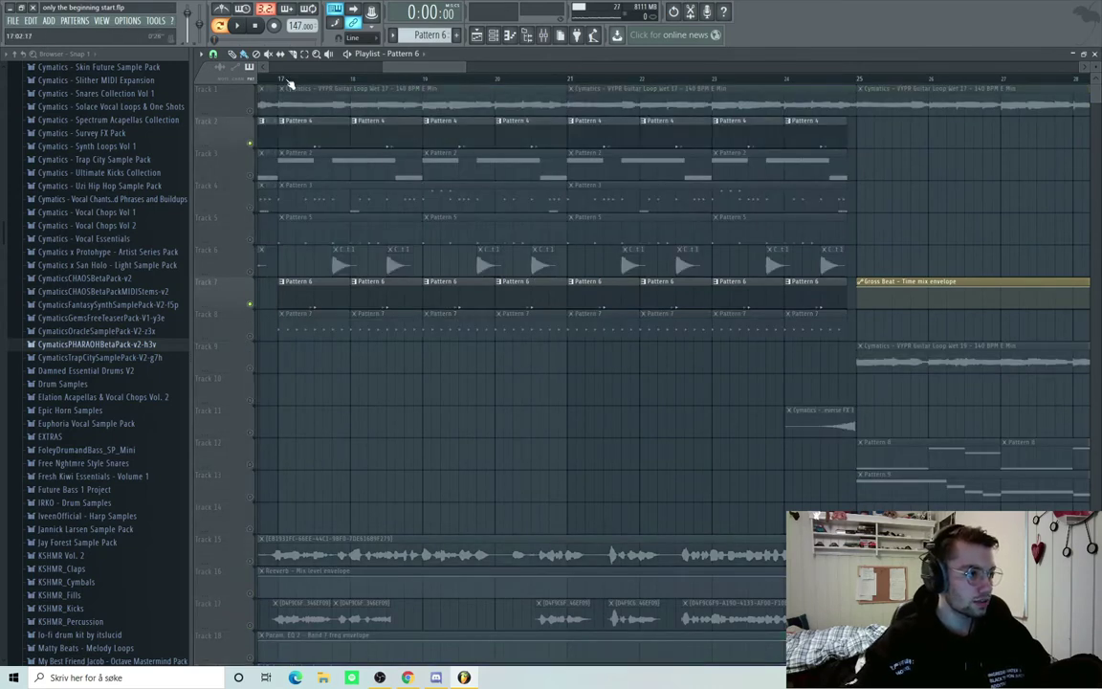
{"action": "key", "text": "space"}
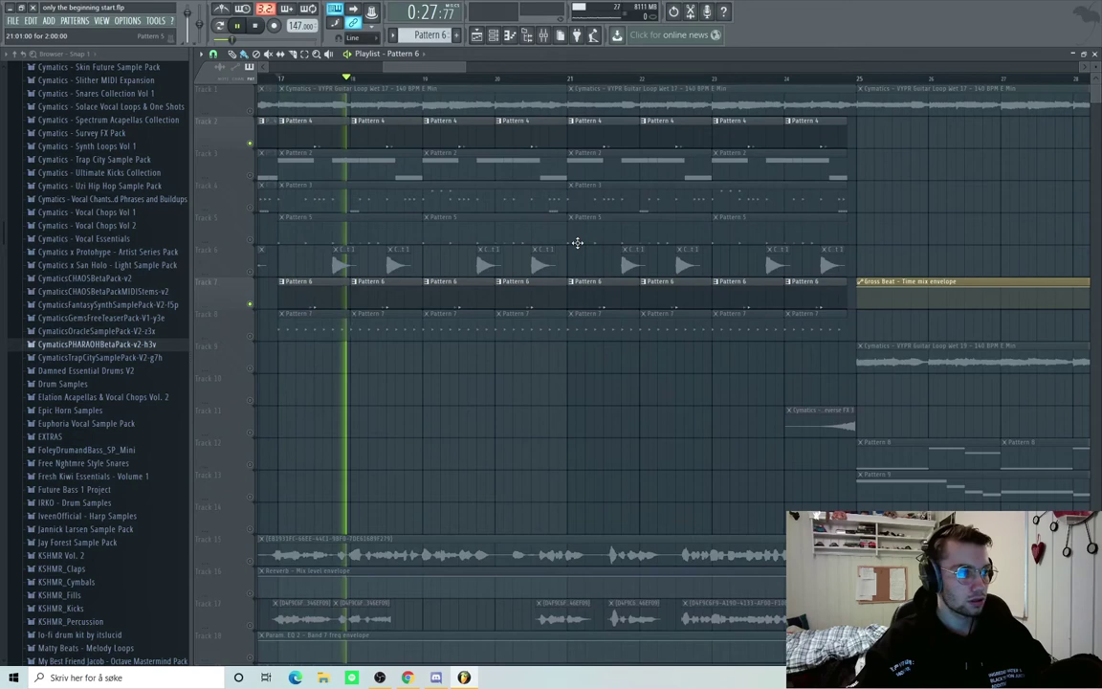
{"action": "scroll", "coordinate": [547, 253], "scroll_direction": "up", "scroll_amount": 3}
{"action": "key", "text": "space"}
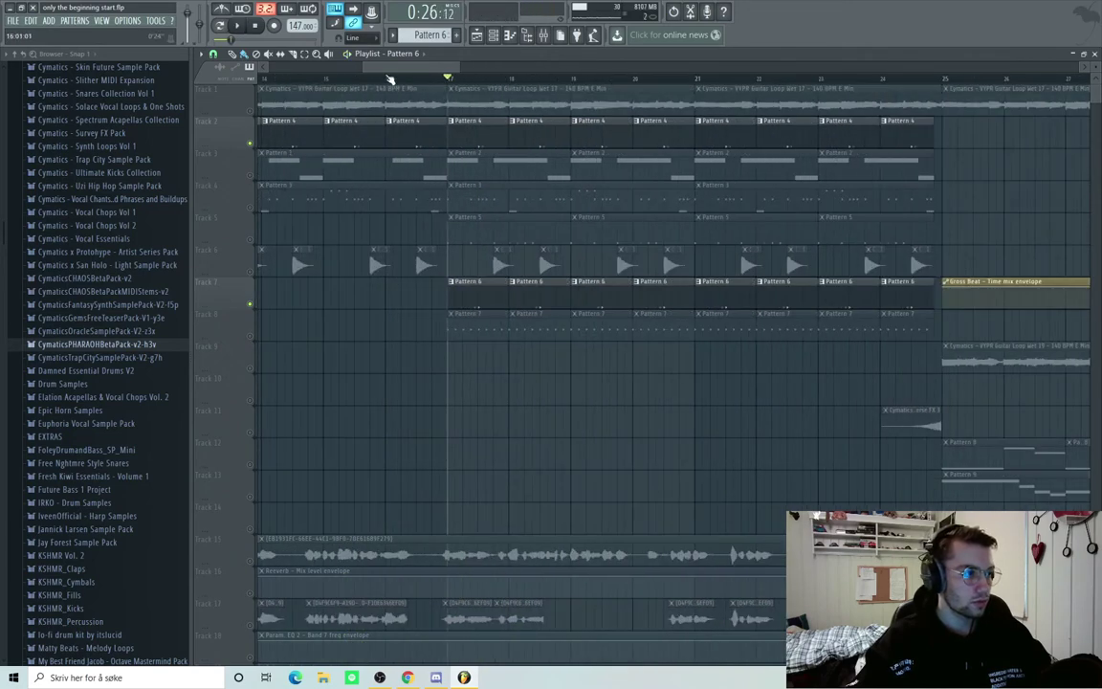
{"action": "left_click", "coordinate": [347, 76]}
{"action": "key", "text": "space"}
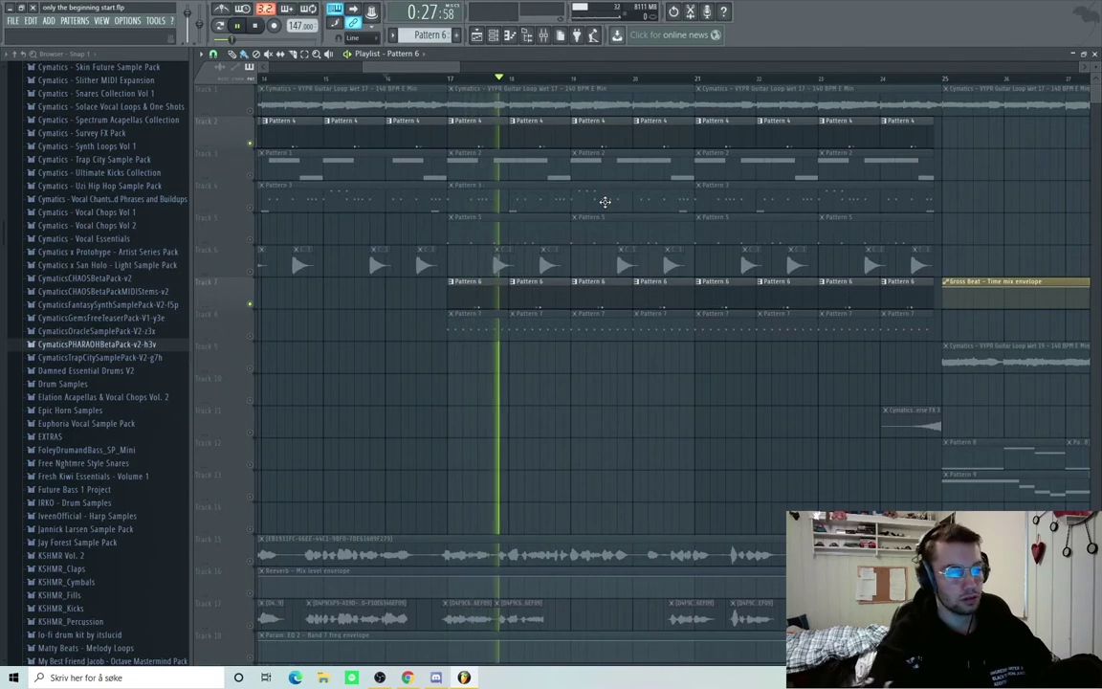
{"action": "key", "text": "space"}
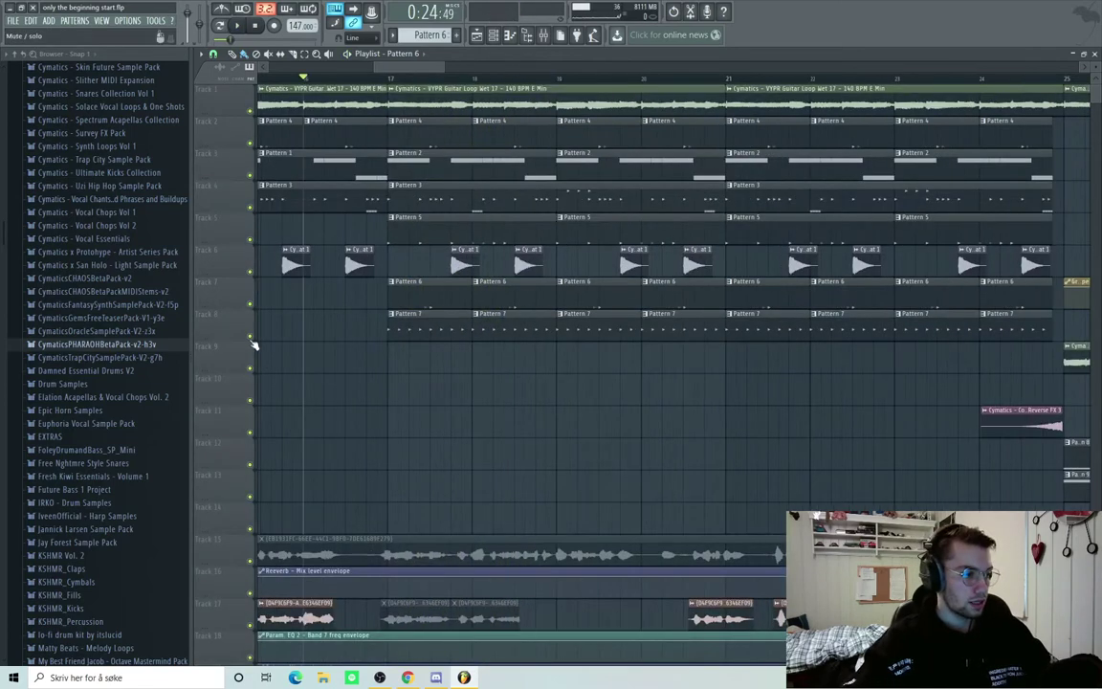
{"action": "double_click", "coordinate": [418, 319]}
{"action": "key", "text": "space"}
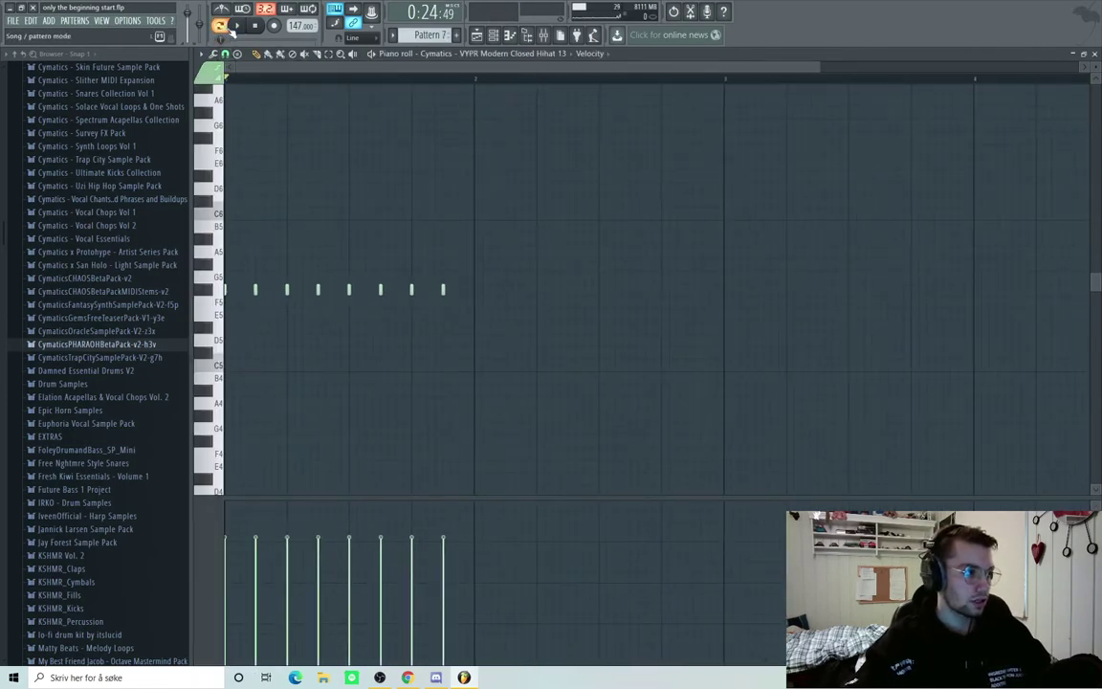
{"action": "key", "text": "space"}
{"action": "key", "text": "F7"}
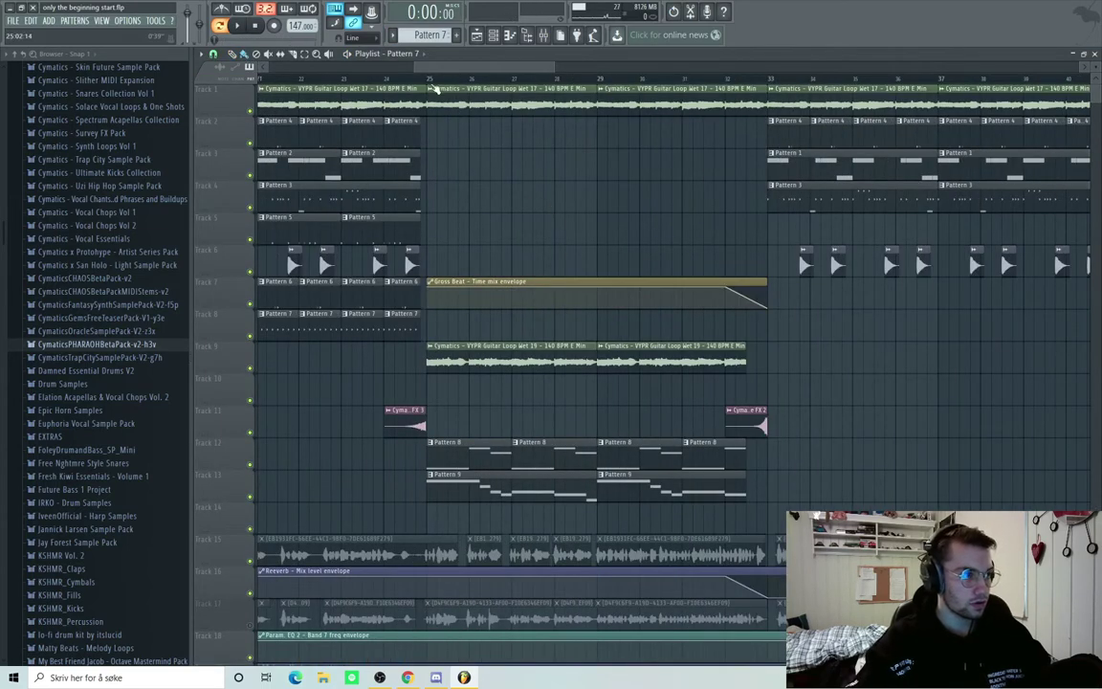
Play the song from bar 25, then stop
{"action": "left_click", "coordinate": [432, 80]}
{"action": "key", "text": "space"}
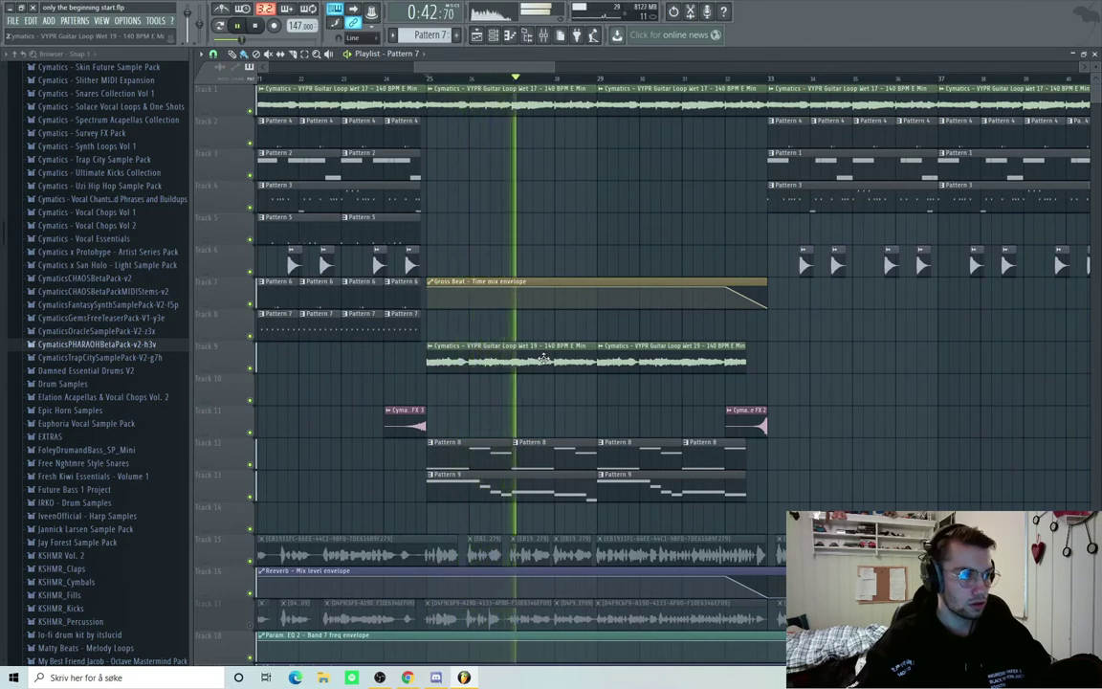
{"action": "scroll", "coordinate": [571, 381], "scroll_direction": "down", "scroll_amount": 2}
{"action": "scroll", "coordinate": [598, 414], "scroll_direction": "up", "scroll_amount": 2}
{"action": "key", "text": "space"}
{"action": "scroll", "coordinate": [374, 399], "scroll_direction": "up", "scroll_amount": 2}
{"action": "scroll", "coordinate": [426, 363], "scroll_direction": "up", "scroll_amount": 1}
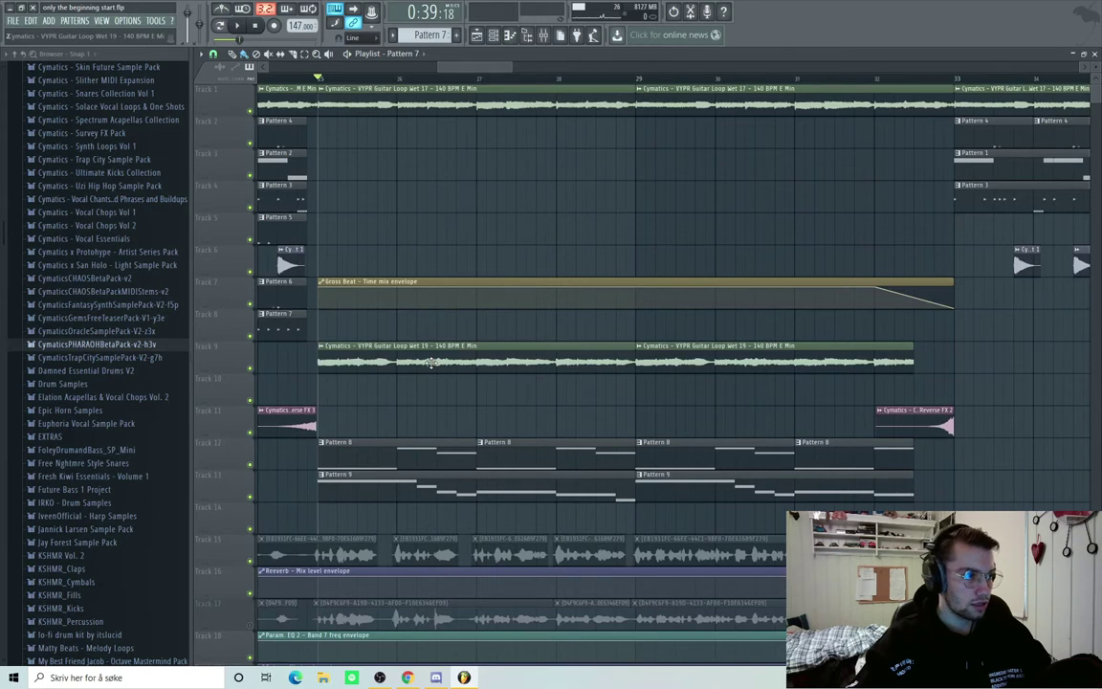
Inspect the Guitar Loop Wet 19 sample settings, then scroll down to Pattern 8
{"action": "double_click", "coordinate": [432, 362]}
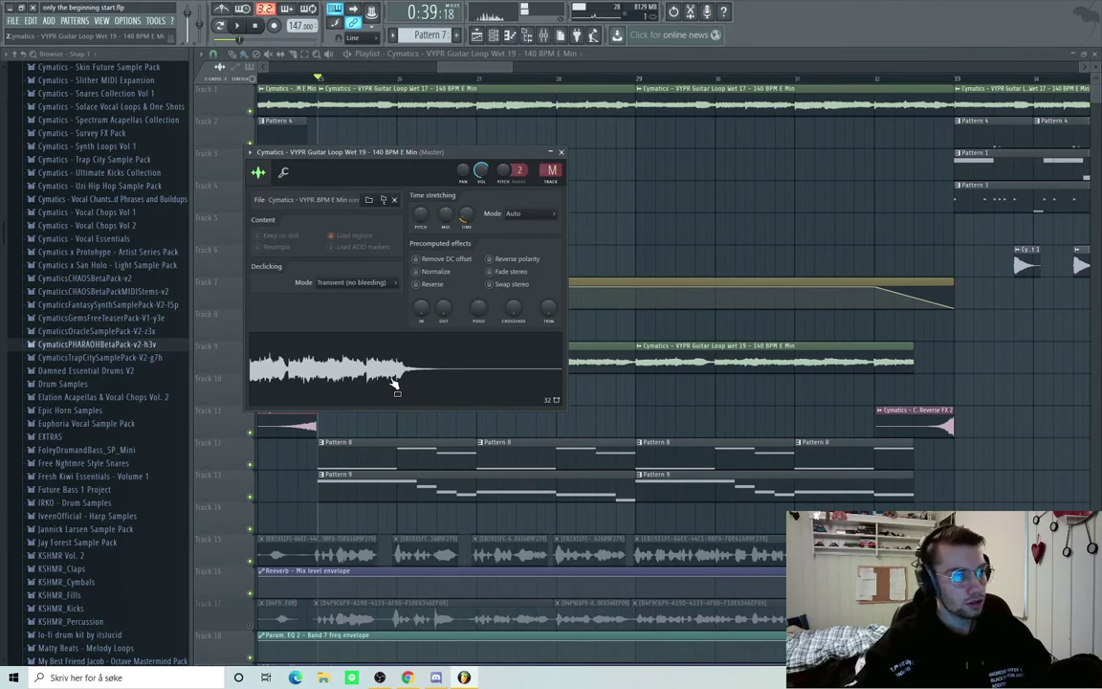
{"action": "left_click", "coordinate": [561, 152]}
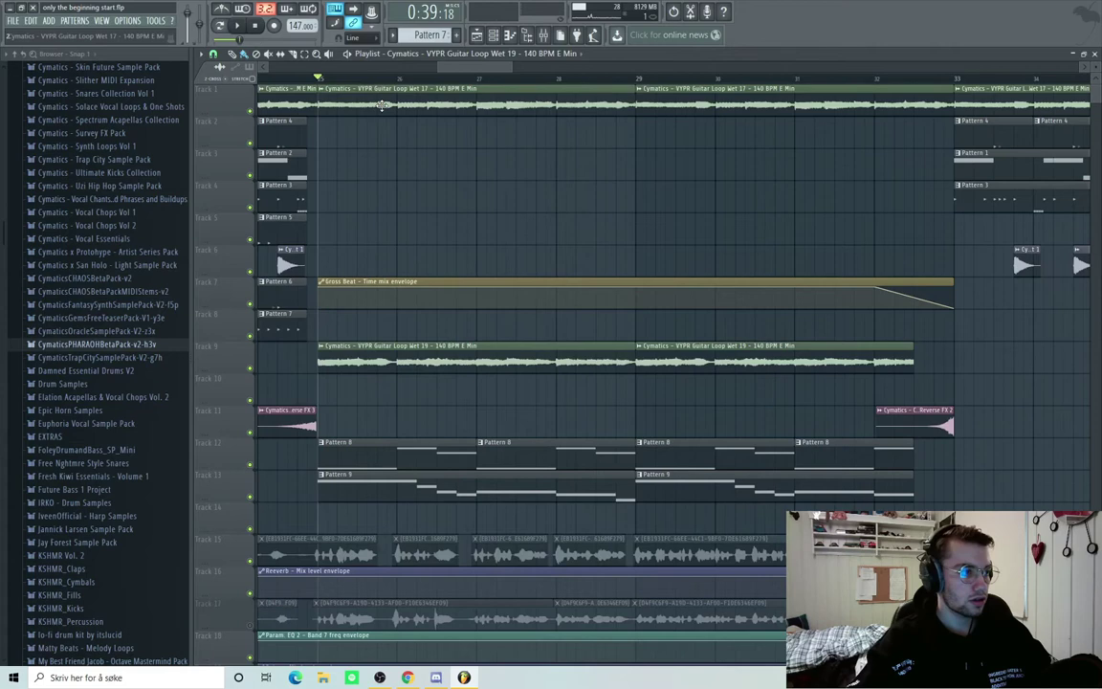
{"action": "scroll", "coordinate": [379, 107], "scroll_direction": "up", "scroll_amount": 2}
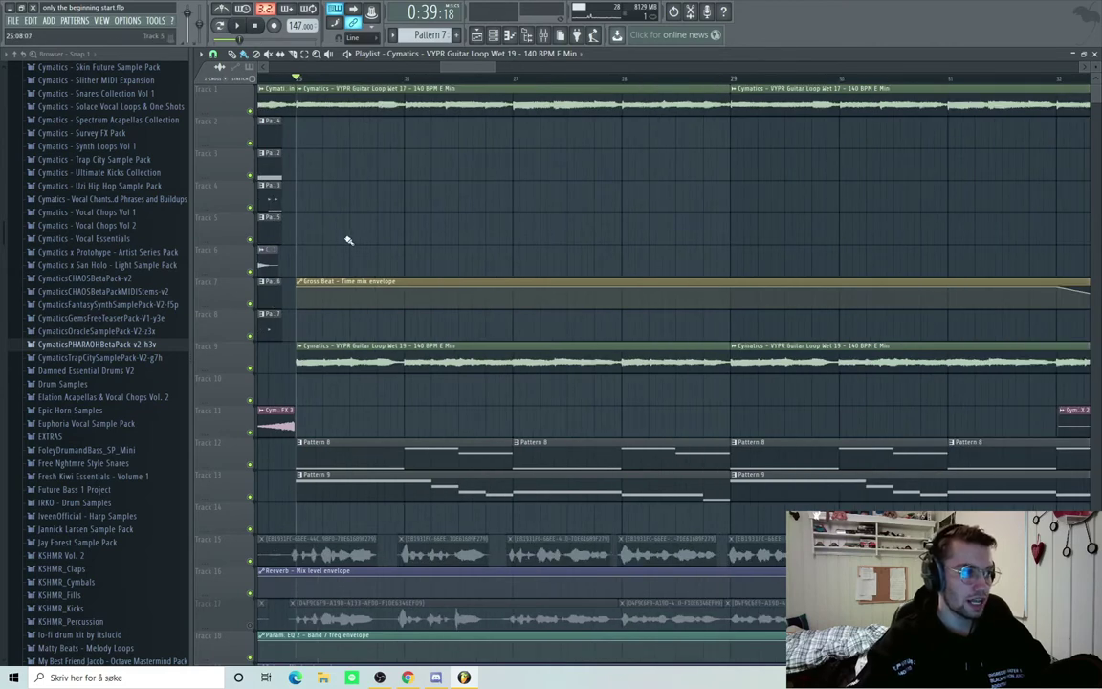
{"action": "scroll", "coordinate": [347, 237], "scroll_direction": "down", "scroll_amount": 3}
{"action": "scroll", "coordinate": [348, 239], "scroll_direction": "down", "scroll_amount": 3}
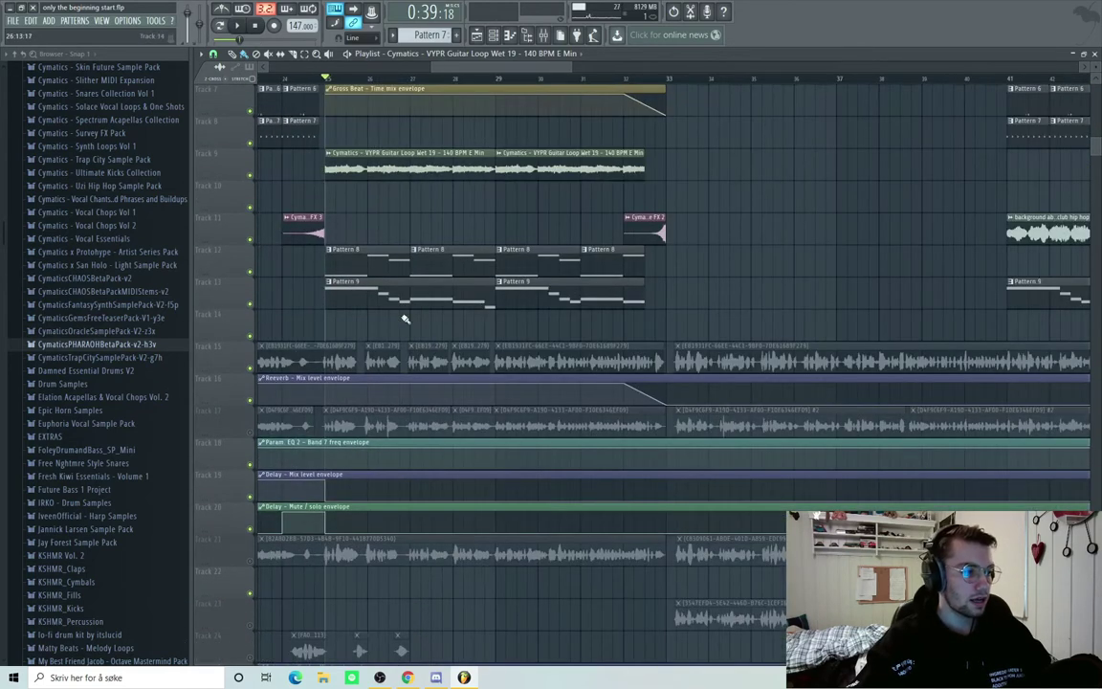
Play Pattern 8's melody, then inspect the Serum_x64 synth and its FX page
{"action": "double_click", "coordinate": [369, 254]}
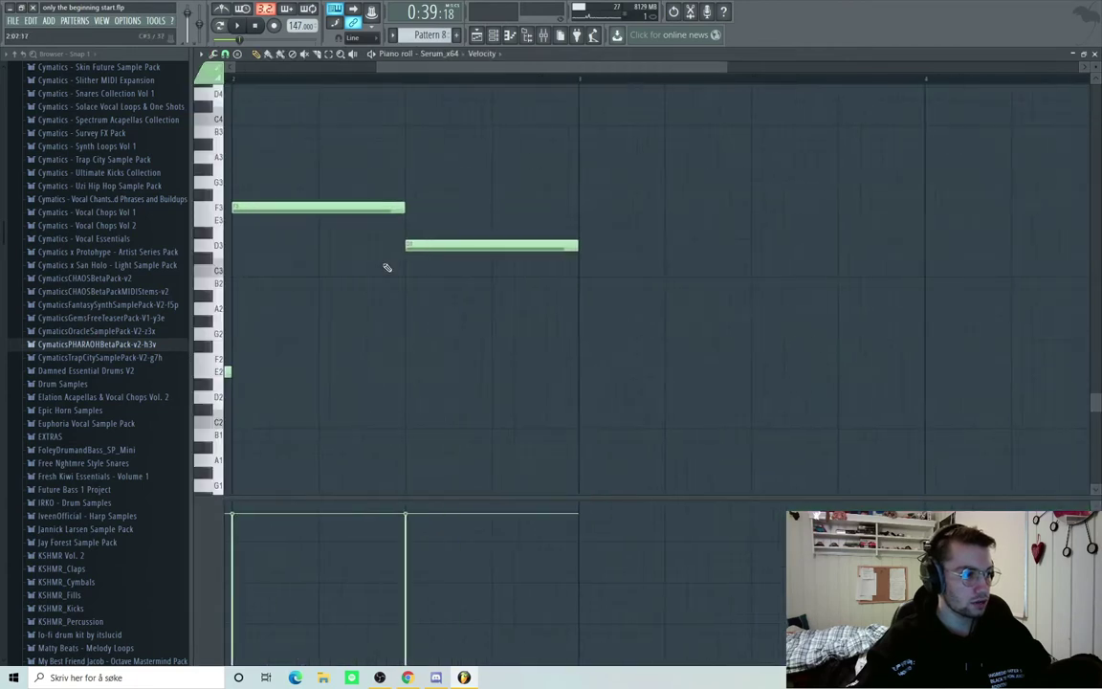
{"action": "key", "text": "space"}
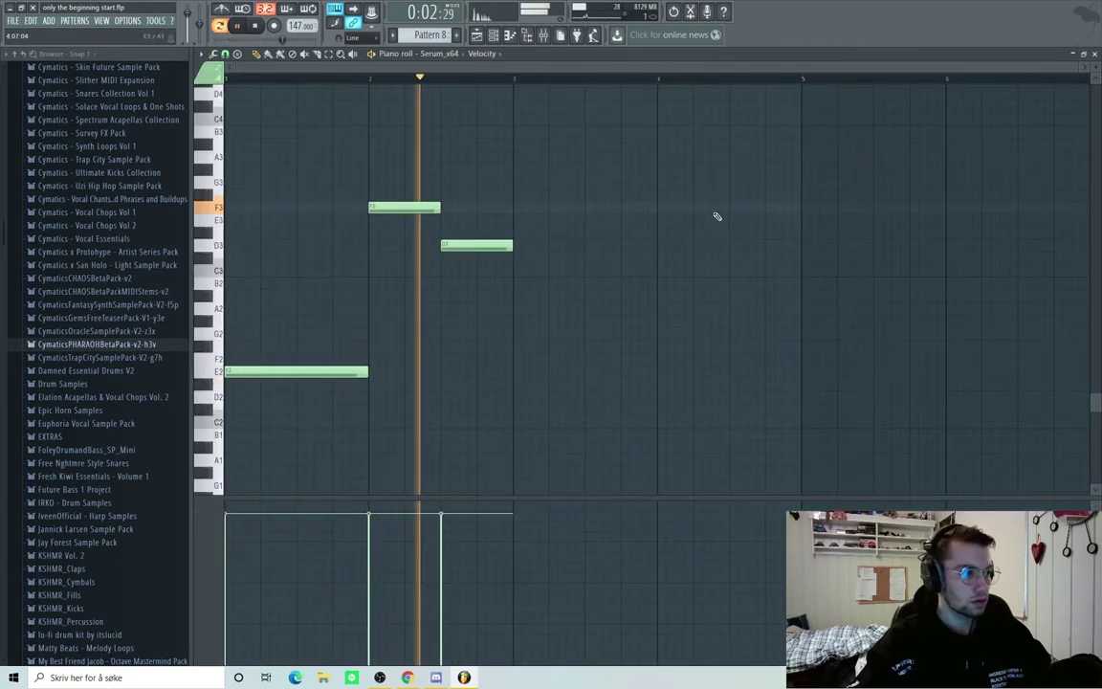
{"action": "key", "text": "space"}
{"action": "key", "text": "F7"}
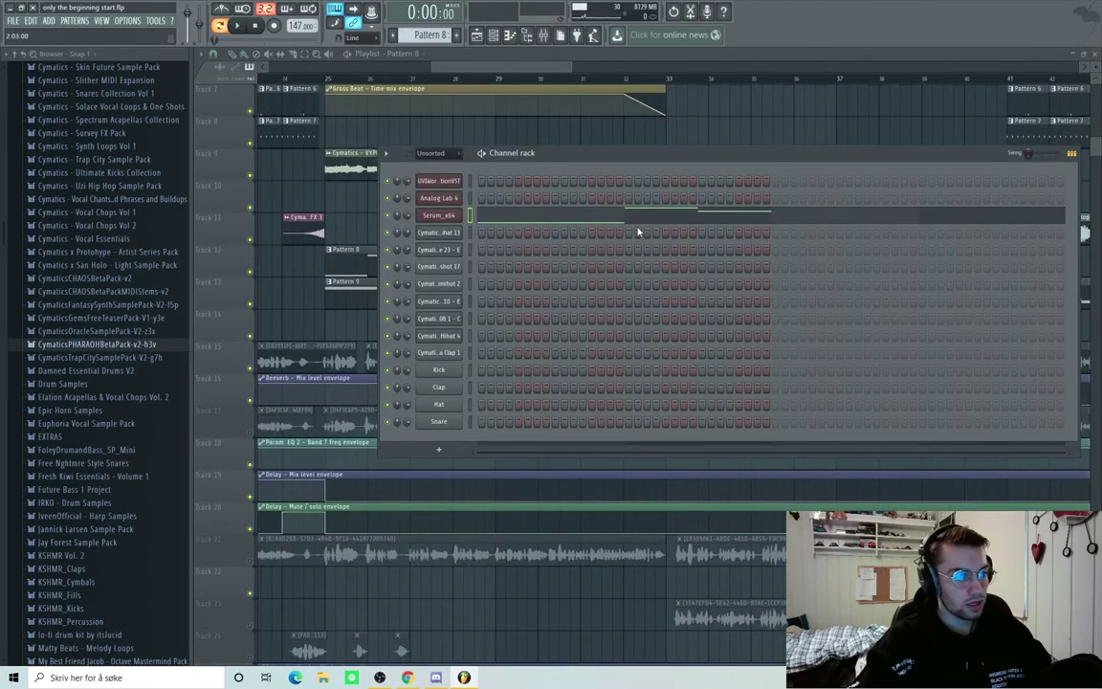
{"action": "left_click", "coordinate": [455, 218]}
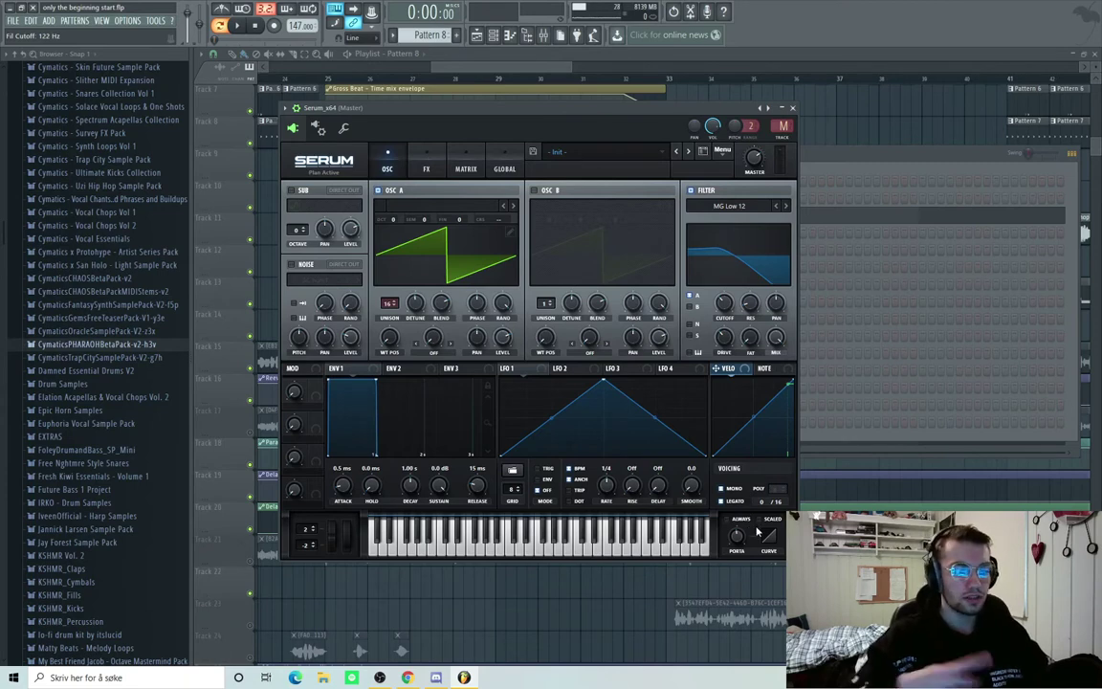
{"action": "left_click", "coordinate": [427, 168]}
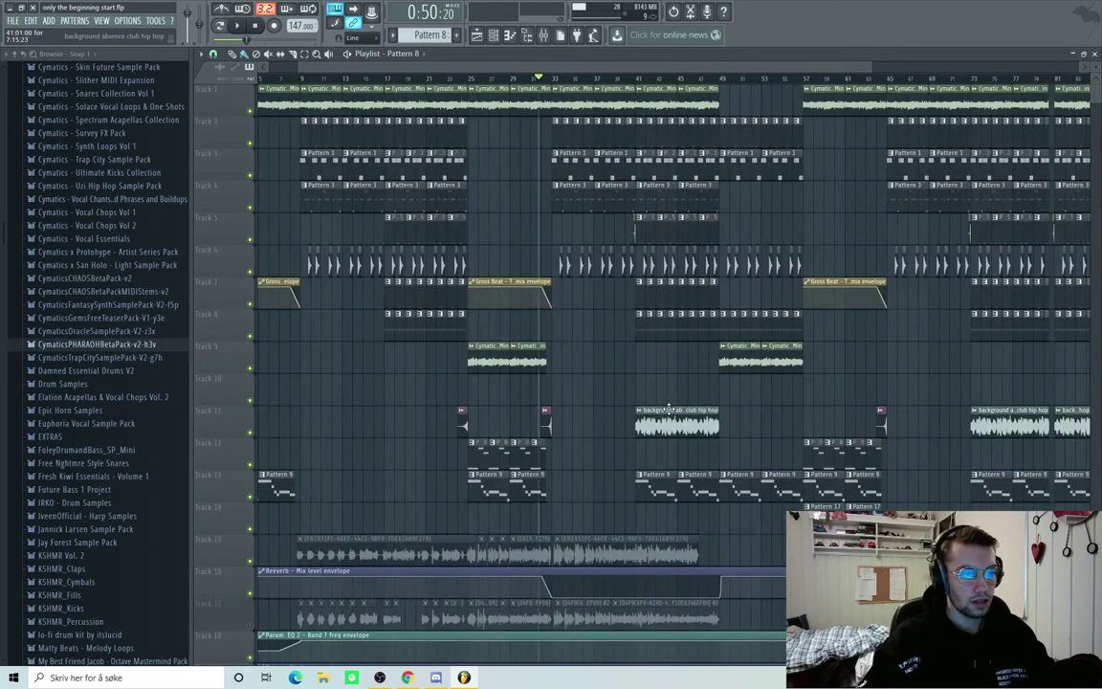
{"action": "scroll", "coordinate": [305, 395], "scroll_direction": "down", "scroll_amount": 3}
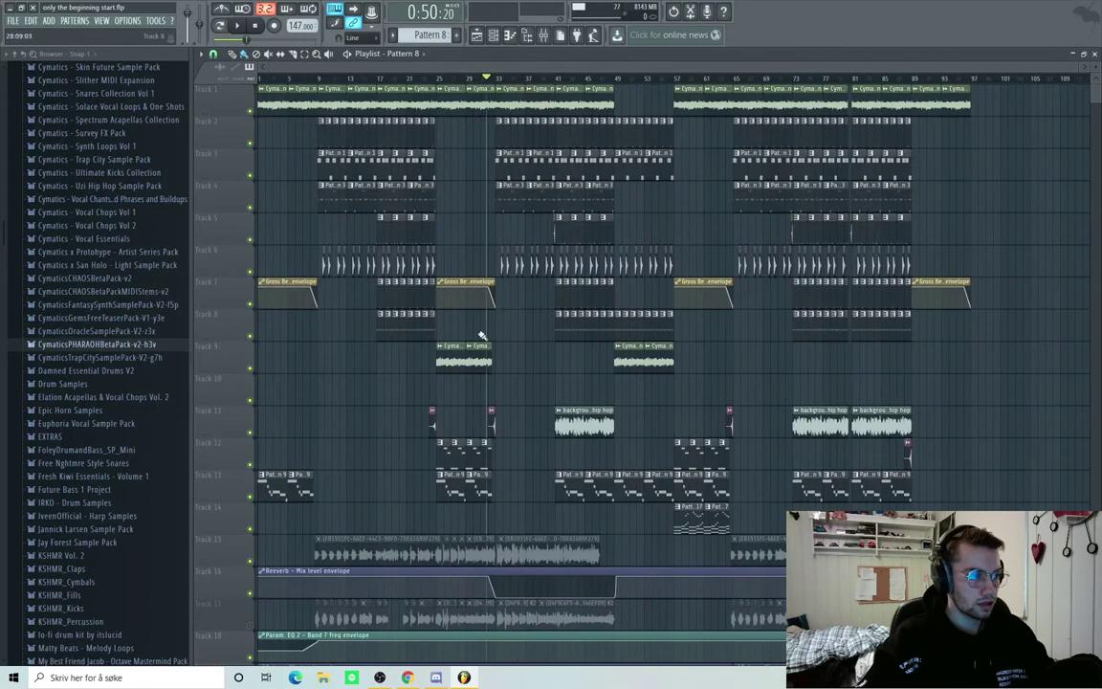
{"action": "scroll", "coordinate": [517, 373], "scroll_direction": "up", "scroll_amount": 3}
{"action": "scroll", "coordinate": [545, 402], "scroll_direction": "up", "scroll_amount": 2}
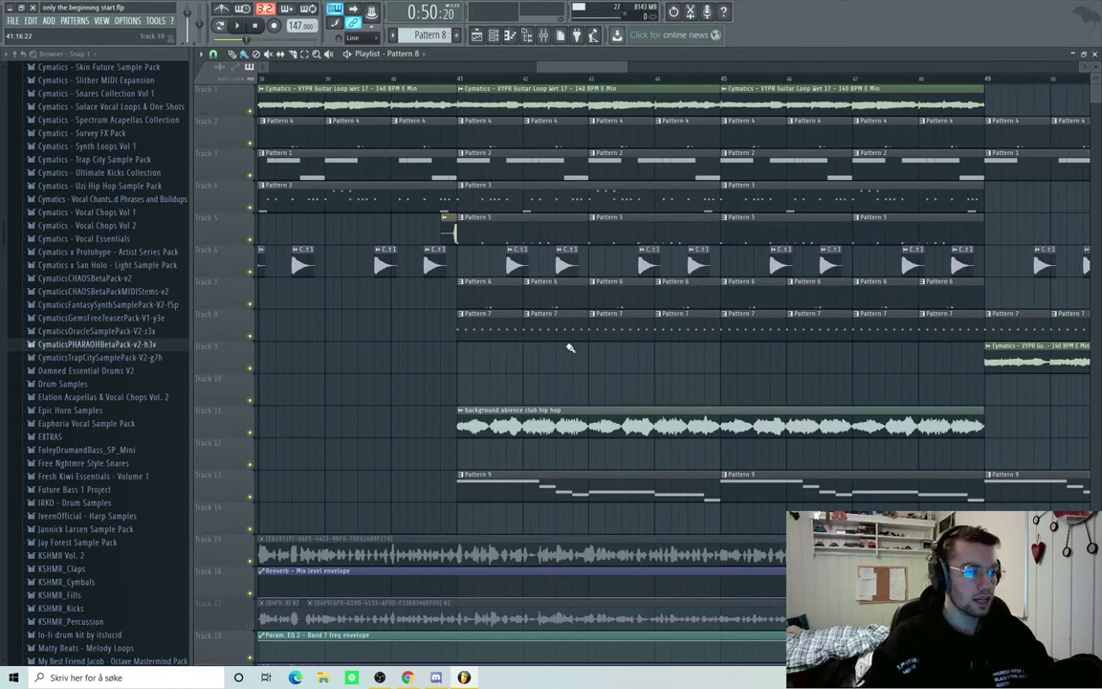
{"action": "scroll", "coordinate": [450, 230], "scroll_direction": "up", "scroll_amount": 2}
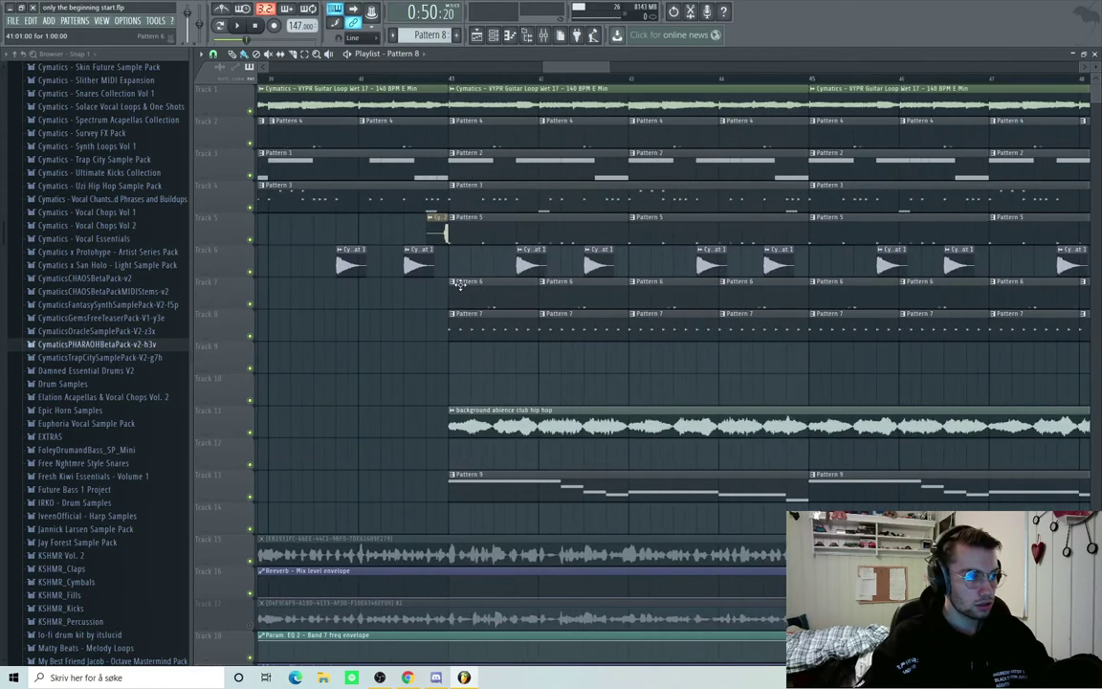
{"action": "scroll", "coordinate": [524, 234], "scroll_direction": "up", "scroll_amount": 1}
{"action": "scroll", "coordinate": [474, 258], "scroll_direction": "up", "scroll_amount": 1}
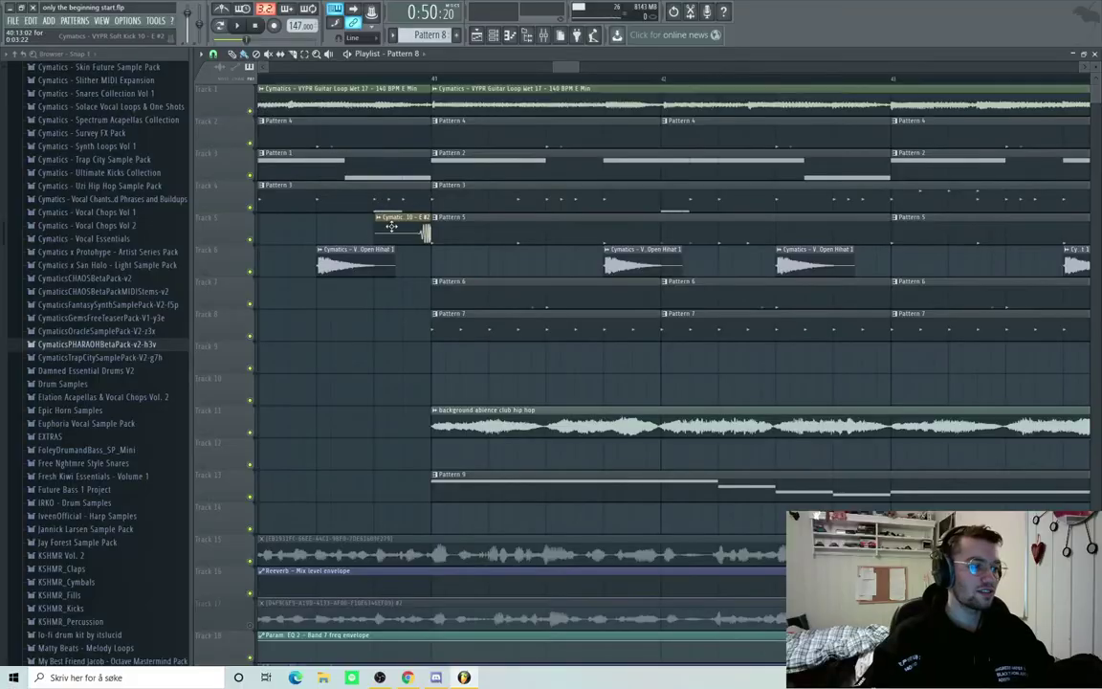
{"action": "left_click", "coordinate": [379, 219]}
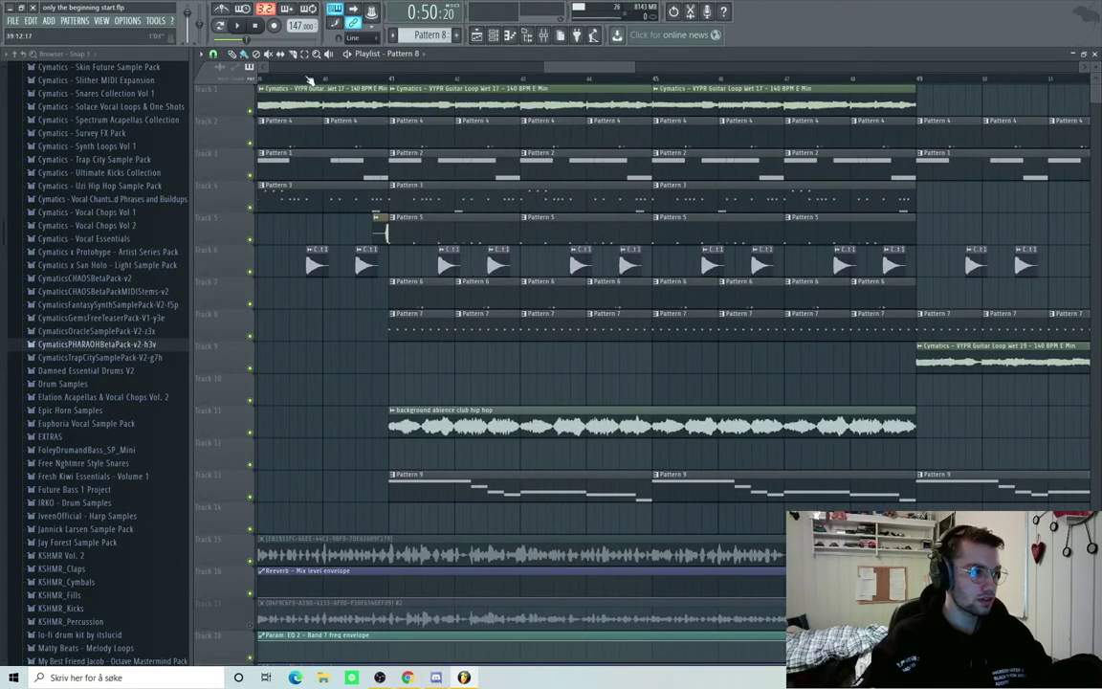
Play briefly from just before bar 41, then stop
{"action": "left_click", "coordinate": [322, 77]}
{"action": "key", "text": "space"}
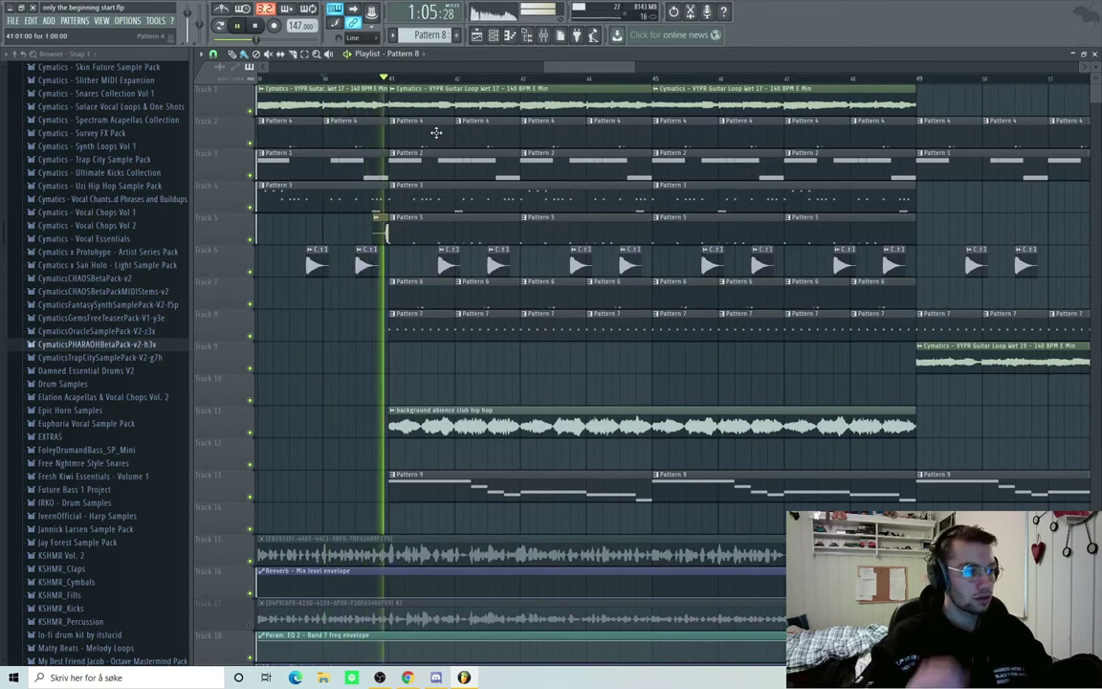
{"action": "key", "text": "space"}
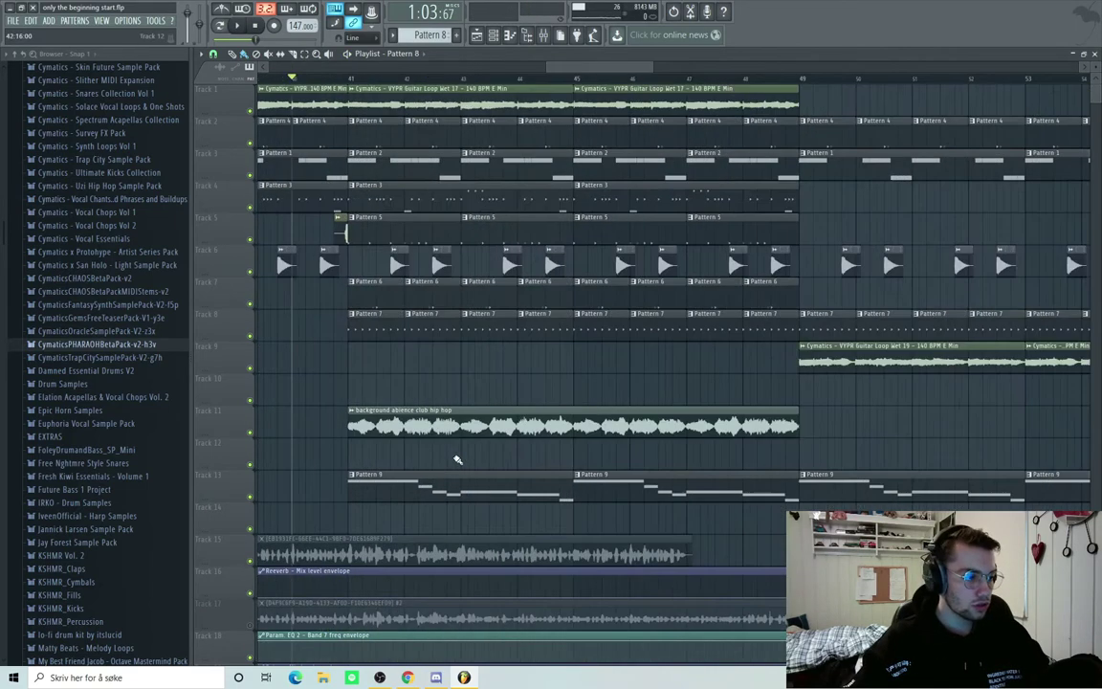
{"action": "scroll", "coordinate": [405, 453], "scroll_direction": "up", "scroll_amount": 2}
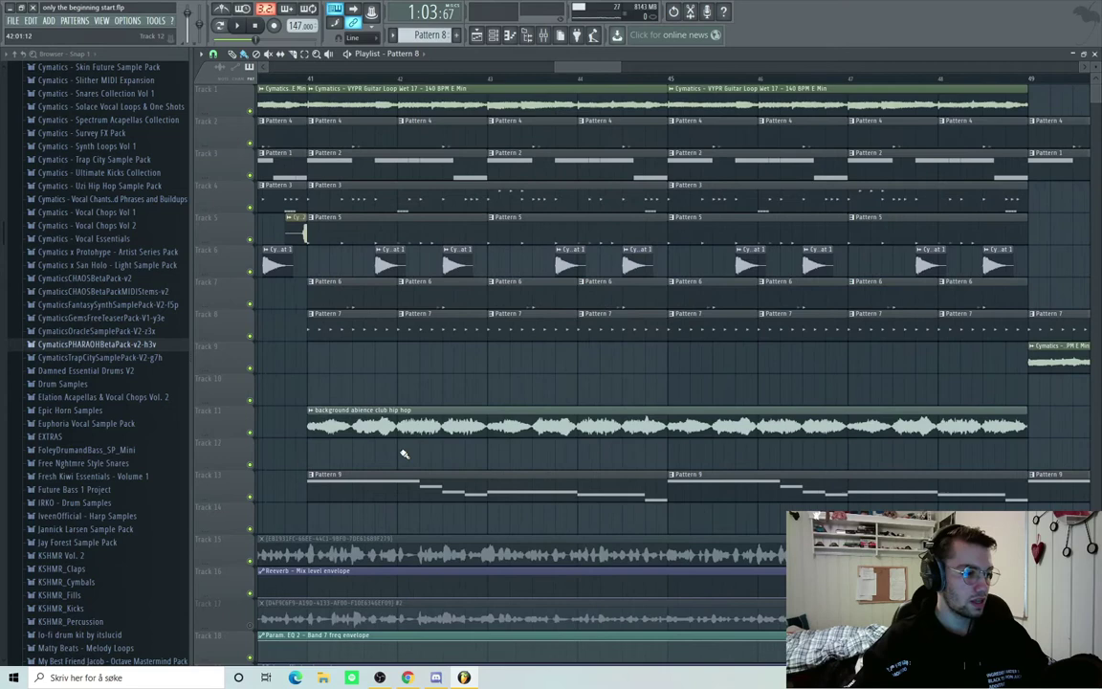
{"action": "scroll", "coordinate": [404, 454], "scroll_direction": "up", "scroll_amount": 2}
{"action": "scroll", "coordinate": [404, 454], "scroll_direction": "down", "scroll_amount": 3}
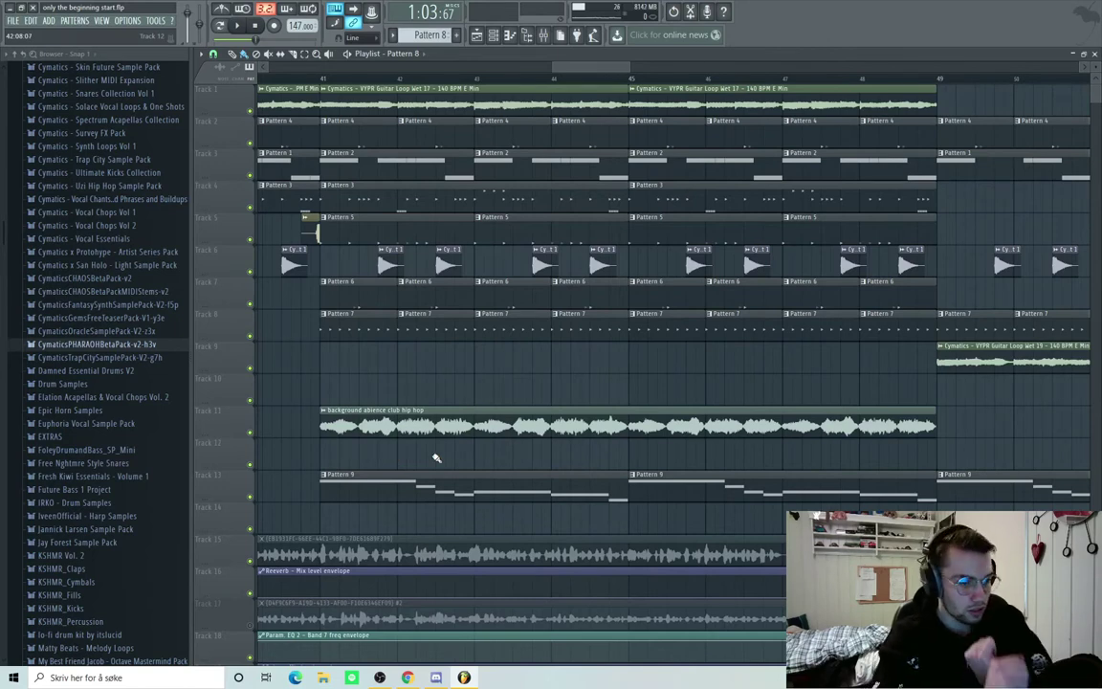
Zoom to the Track 11 ambience clip and play that section with the beat
{"action": "scroll", "coordinate": [438, 462], "scroll_direction": "down", "scroll_amount": 2}
{"action": "scroll", "coordinate": [383, 464], "scroll_direction": "down", "scroll_amount": 2}
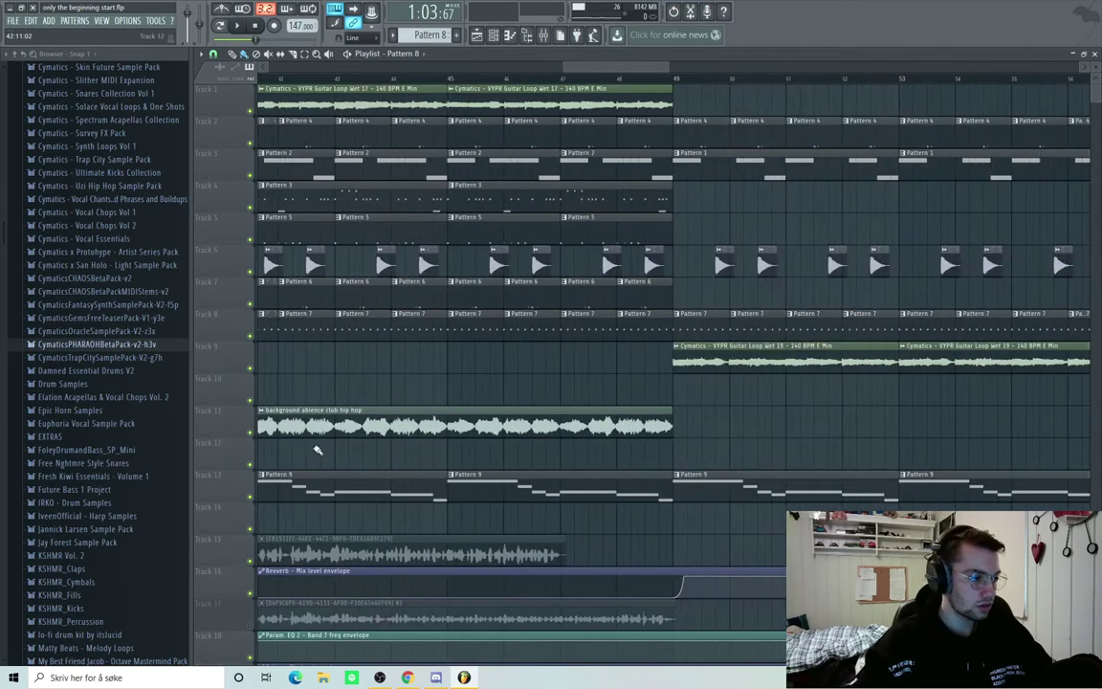
{"action": "scroll", "coordinate": [307, 452], "scroll_direction": "down", "scroll_amount": 2}
{"action": "scroll", "coordinate": [498, 268], "scroll_direction": "up", "scroll_amount": 2}
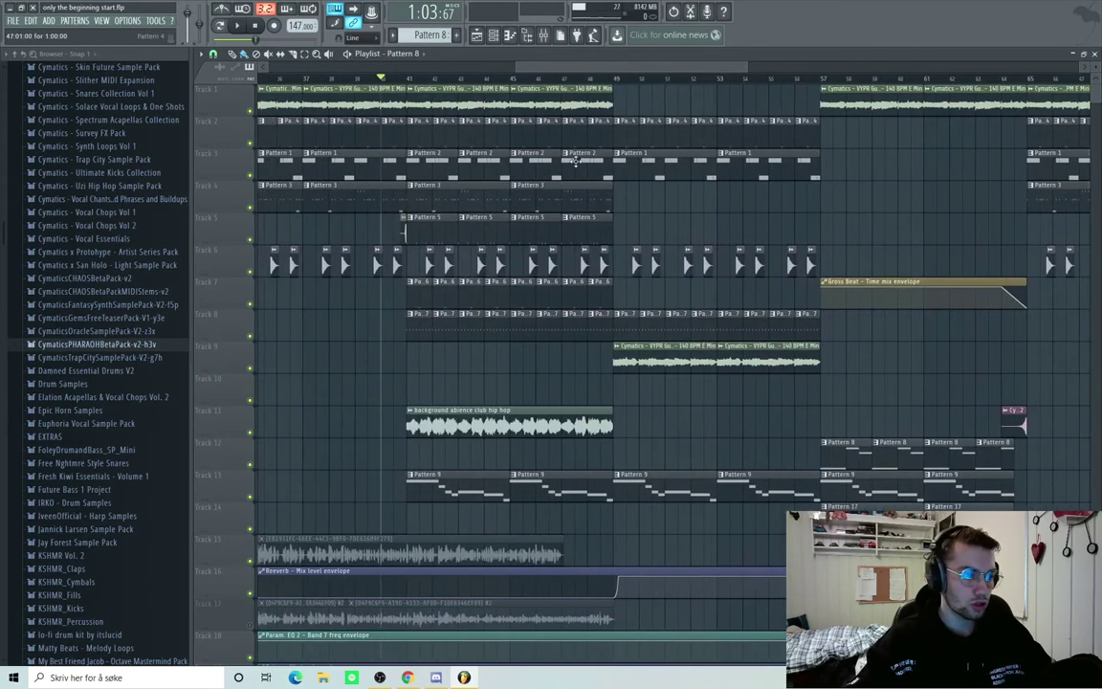
{"action": "scroll", "coordinate": [352, 461], "scroll_direction": "up", "scroll_amount": 2}
{"action": "scroll", "coordinate": [418, 128], "scroll_direction": "up", "scroll_amount": 2}
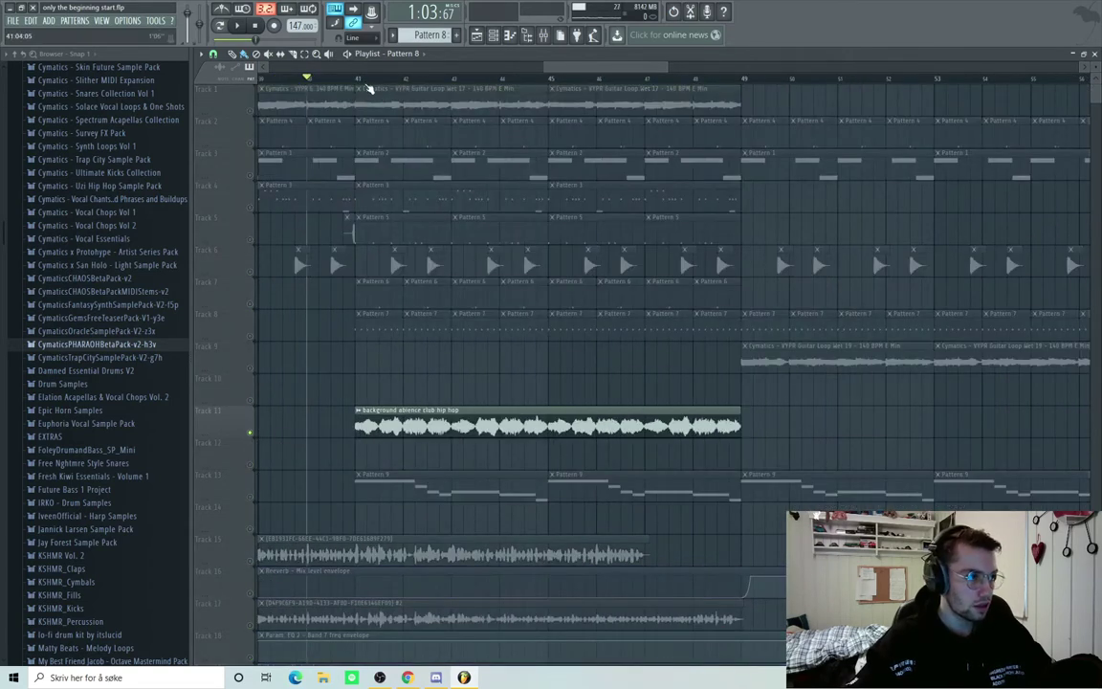
{"action": "key", "text": "space"}
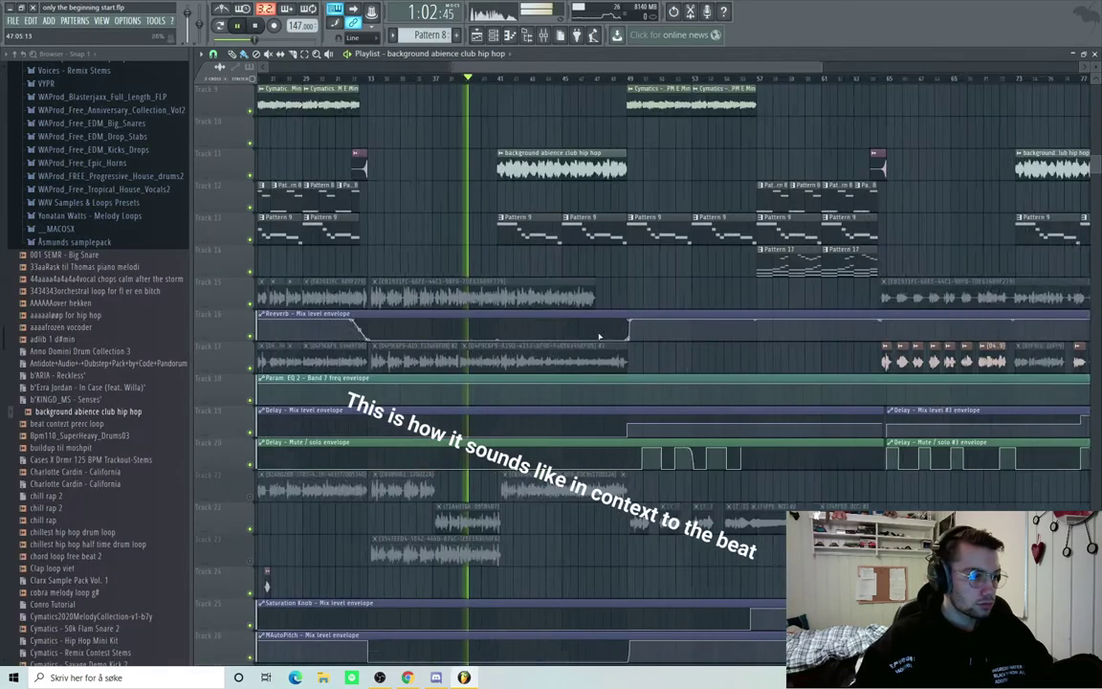
{"action": "scroll", "coordinate": [599, 337], "scroll_direction": "up", "scroll_amount": 5}
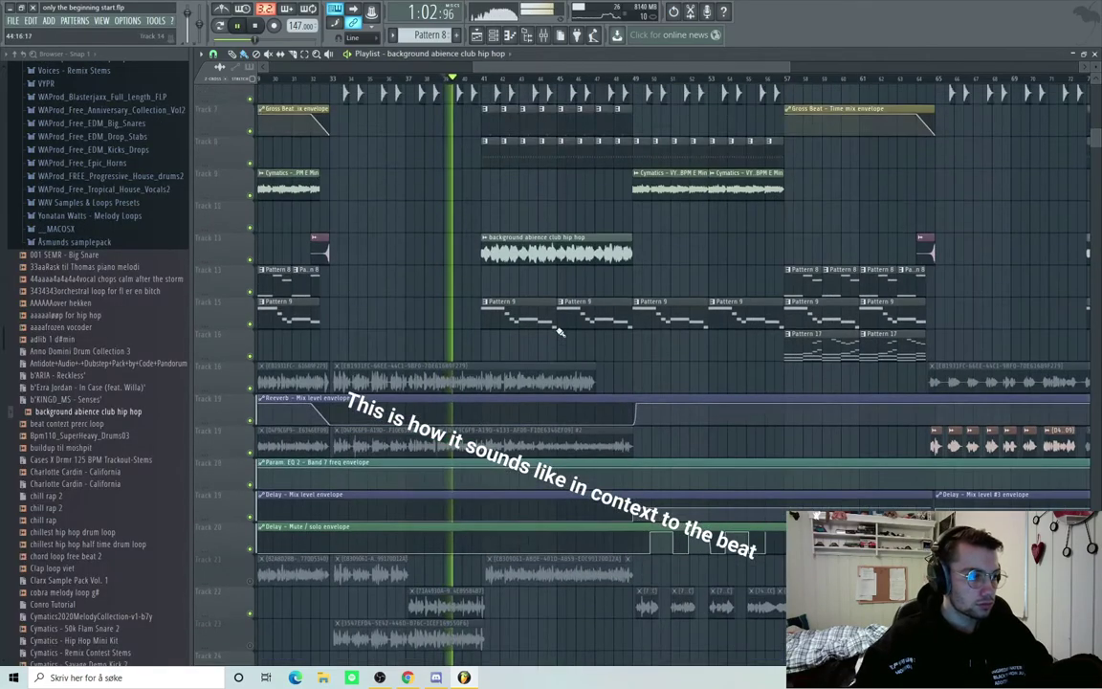
{"action": "scroll", "coordinate": [558, 327], "scroll_direction": "up", "scroll_amount": 3}
{"action": "scroll", "coordinate": [541, 332], "scroll_direction": "up", "scroll_amount": 2}
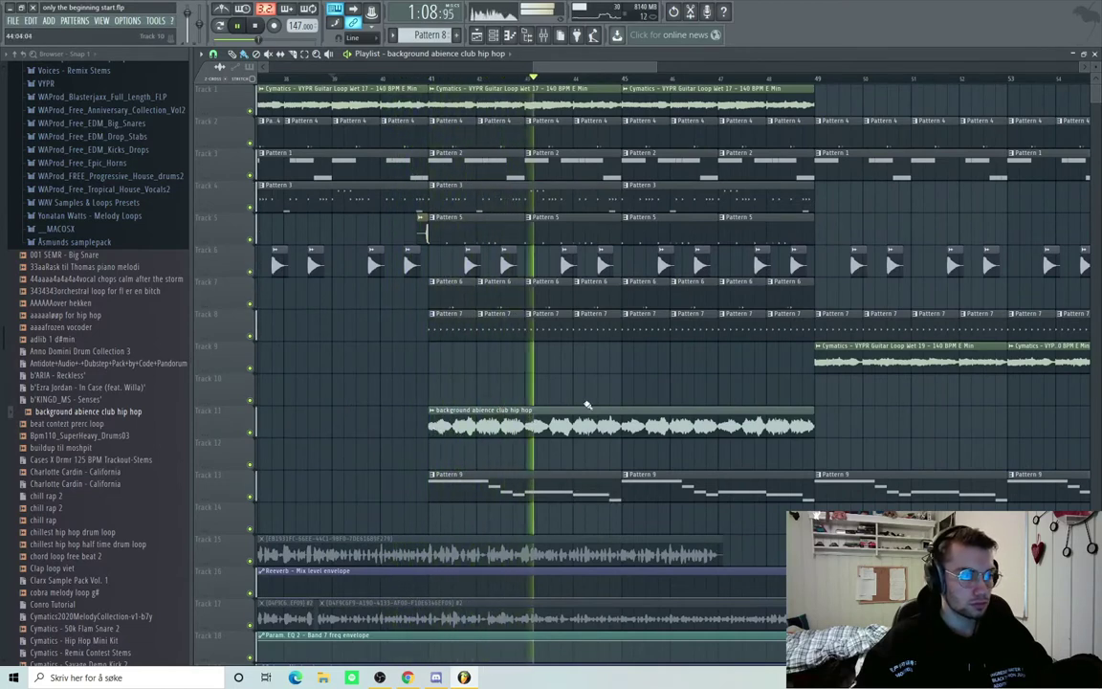
{"action": "scroll", "coordinate": [579, 403], "scroll_direction": "down", "scroll_amount": 2}
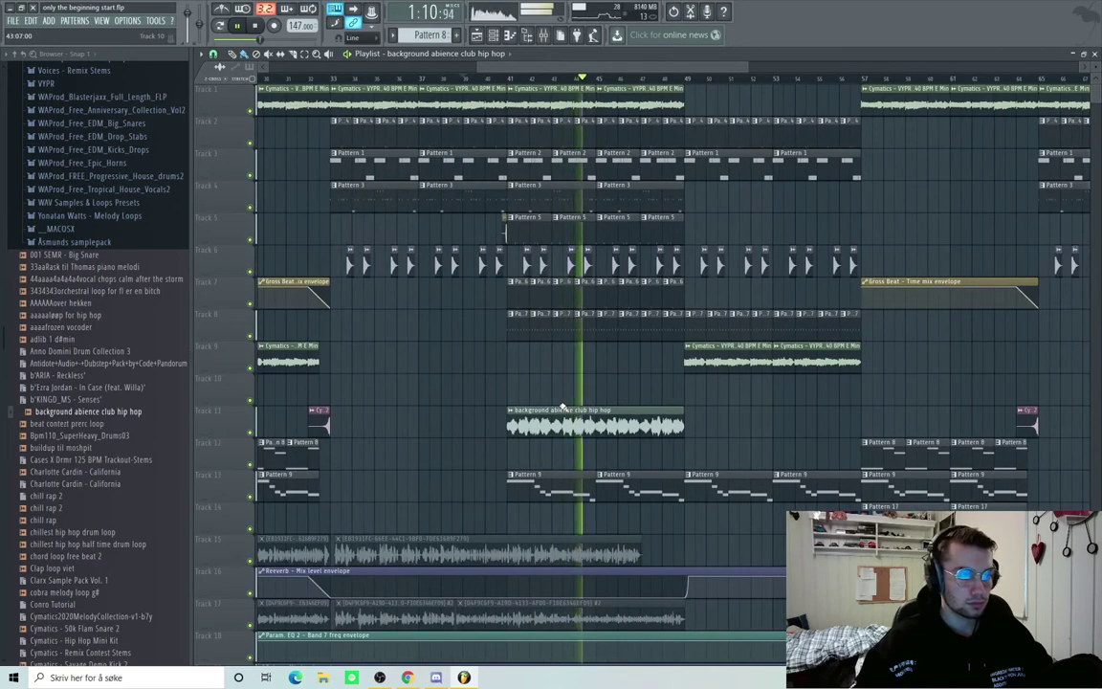
Make Pattern 7 current, inspect Guitar Loop Wet 19's settings, and play from bar 50
{"action": "key", "text": "space"}
{"action": "scroll", "coordinate": [583, 392], "scroll_direction": "right", "scroll_amount": 3}
{"action": "scroll", "coordinate": [612, 392], "scroll_direction": "right", "scroll_amount": 3}
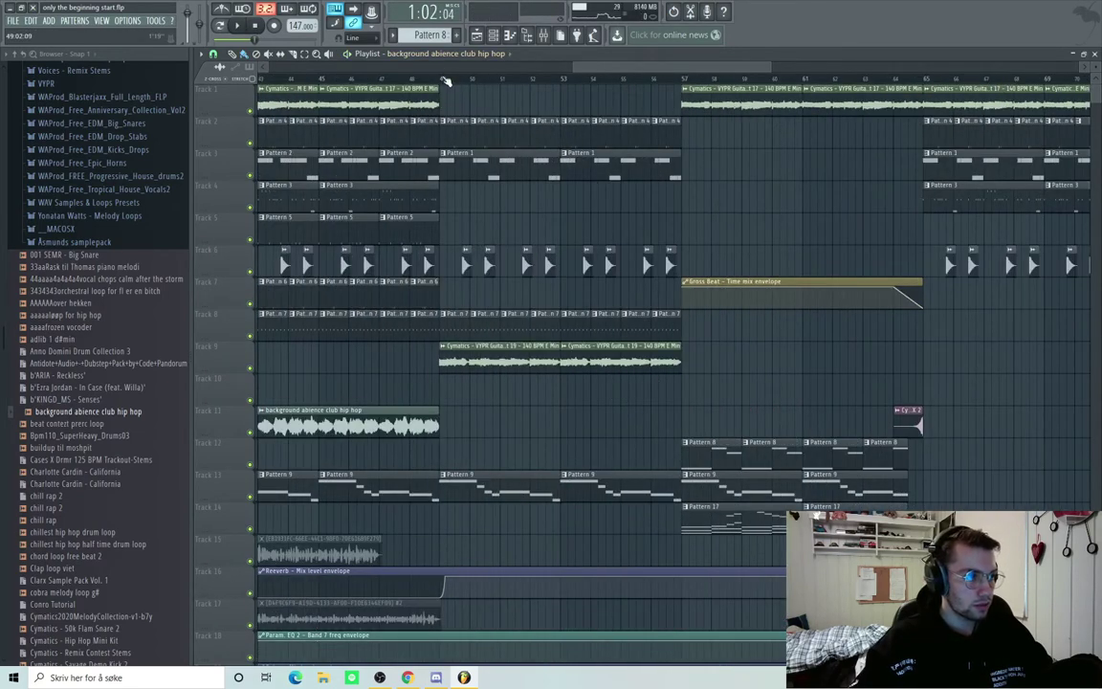
{"action": "scroll", "coordinate": [479, 423], "scroll_direction": "down", "scroll_amount": 3}
{"action": "scroll", "coordinate": [475, 423], "scroll_direction": "down", "scroll_amount": 2}
{"action": "scroll", "coordinate": [568, 462], "scroll_direction": "up", "scroll_amount": 7}
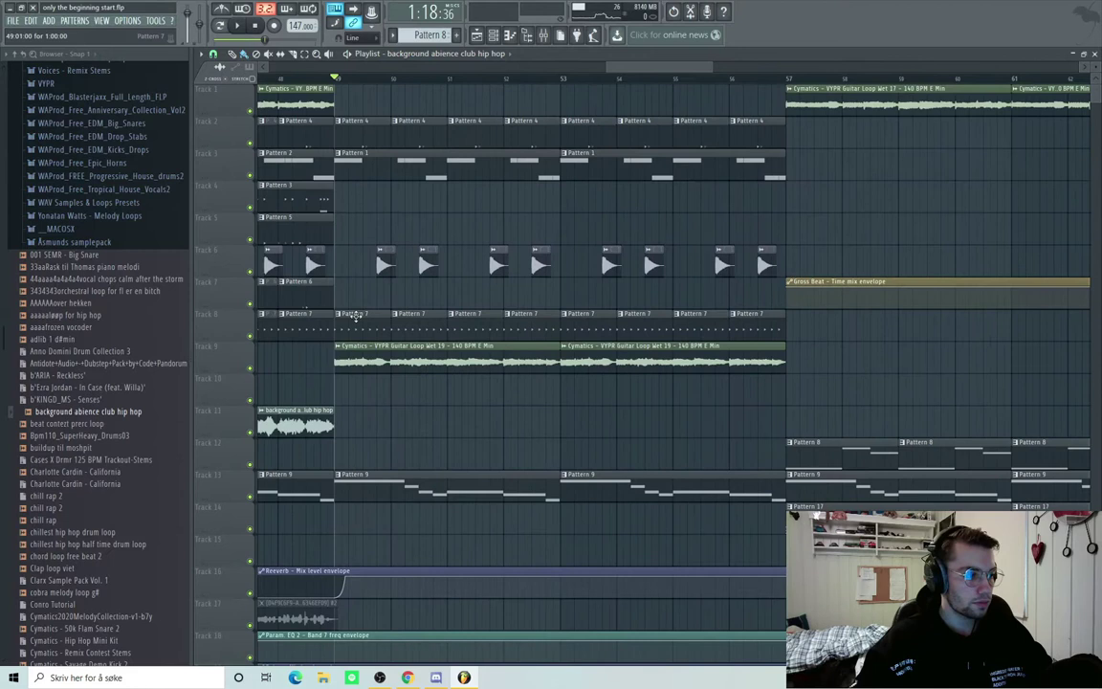
{"action": "right_click", "coordinate": [338, 323]}
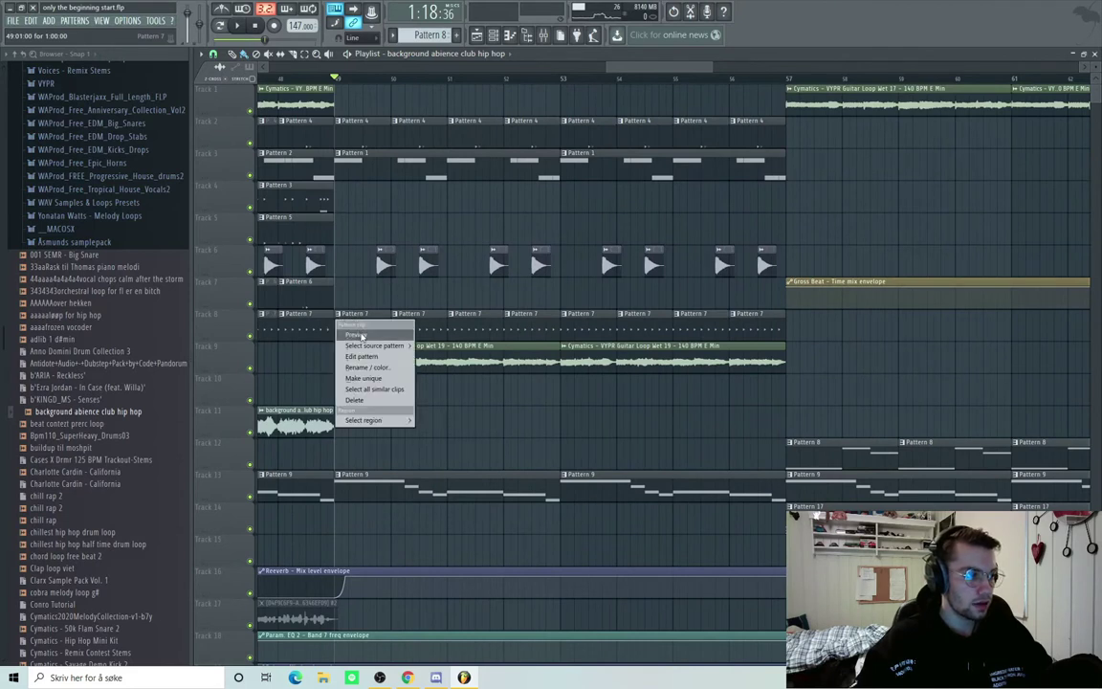
{"action": "left_click", "coordinate": [361, 336]}
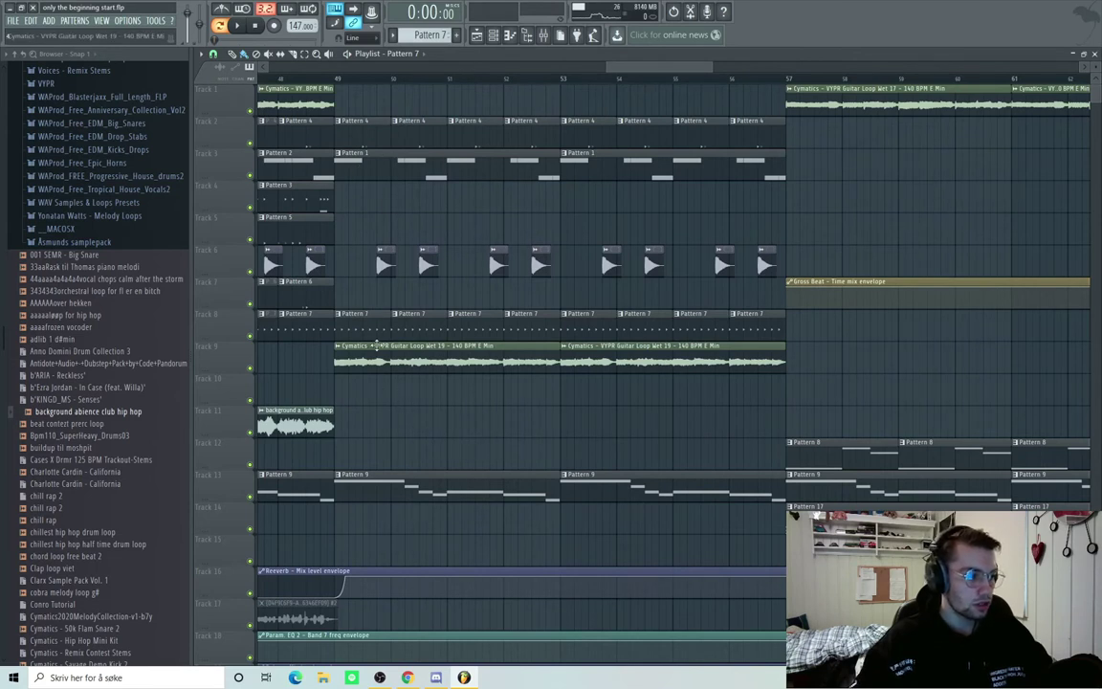
{"action": "double_click", "coordinate": [364, 357]}
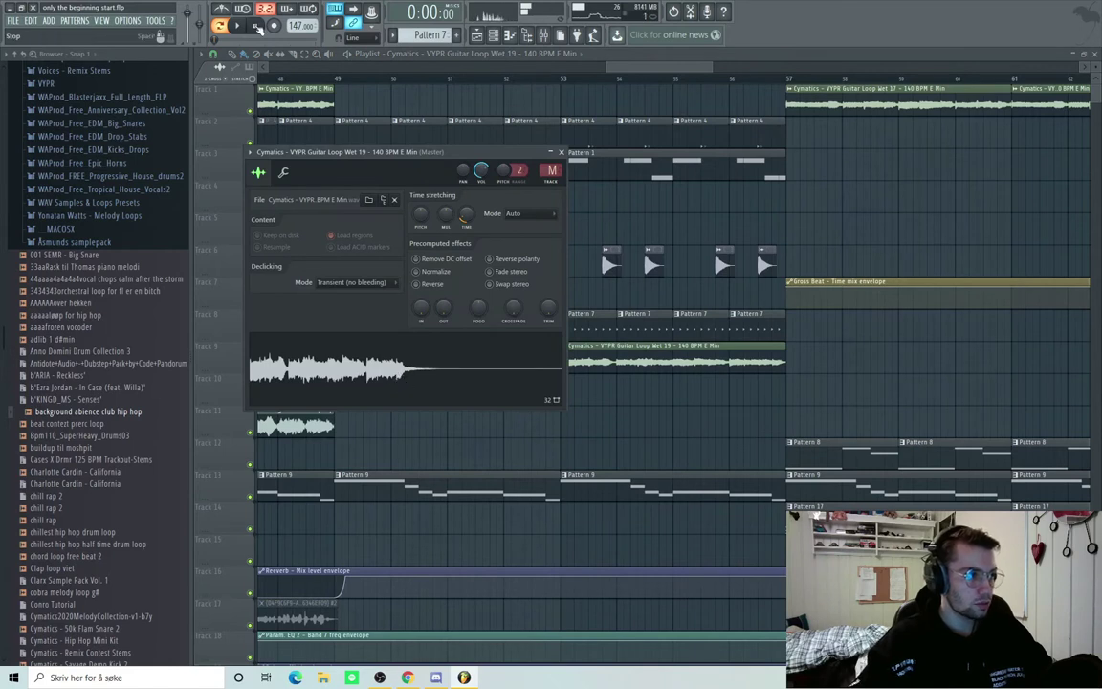
{"action": "left_click", "coordinate": [346, 83]}
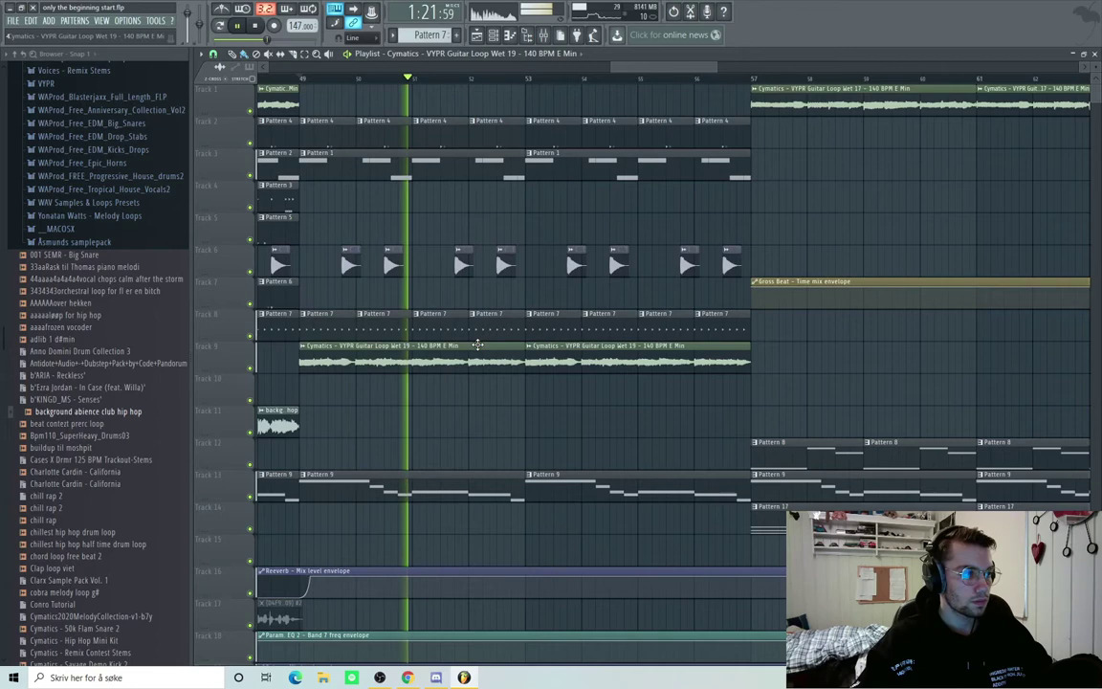
Stop playback and play the song from bar 57
{"action": "scroll", "coordinate": [481, 350], "scroll_direction": "down", "scroll_amount": 3}
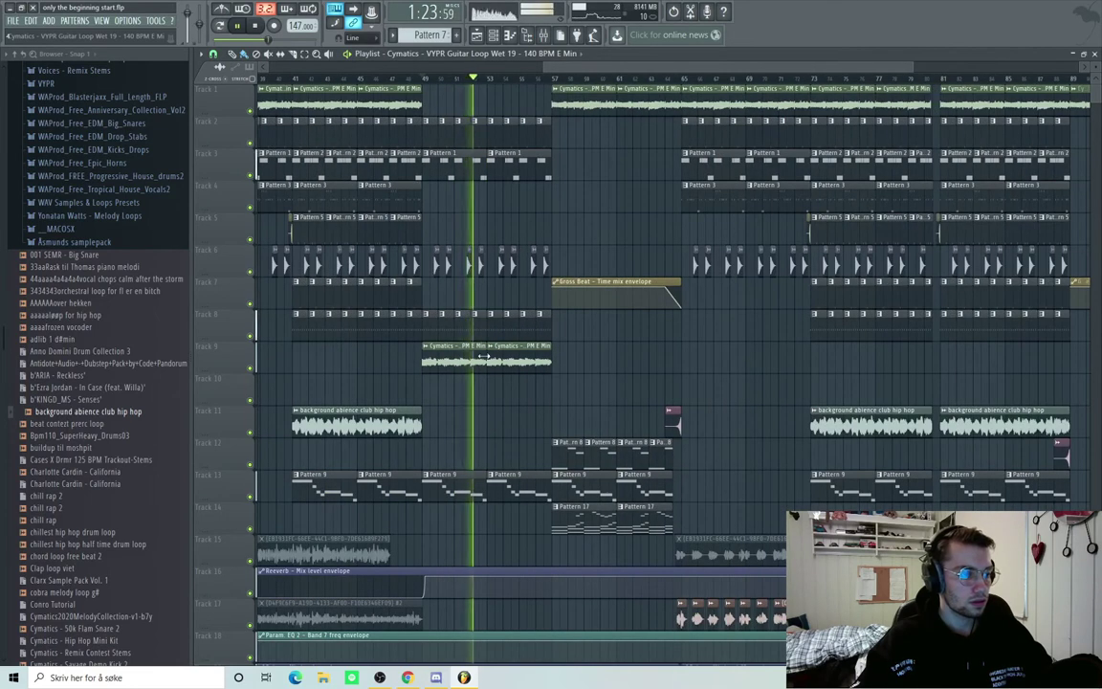
{"action": "key", "text": "space"}
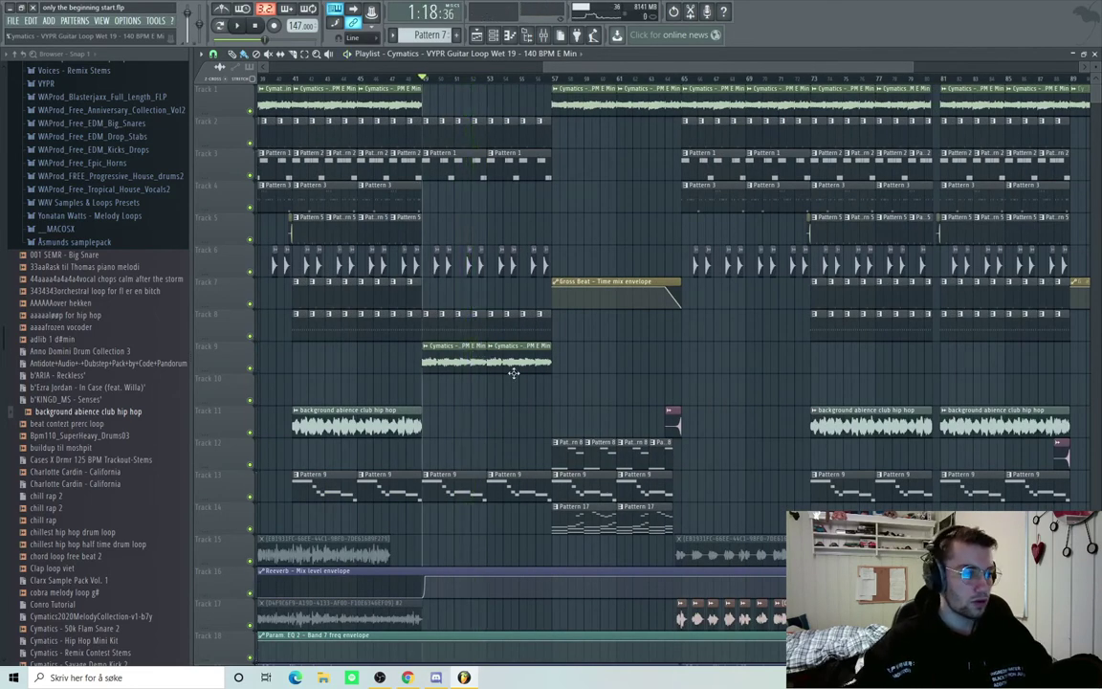
{"action": "scroll", "coordinate": [615, 336], "scroll_direction": "up", "scroll_amount": 2}
{"action": "scroll", "coordinate": [414, 409], "scroll_direction": "up", "scroll_amount": 1}
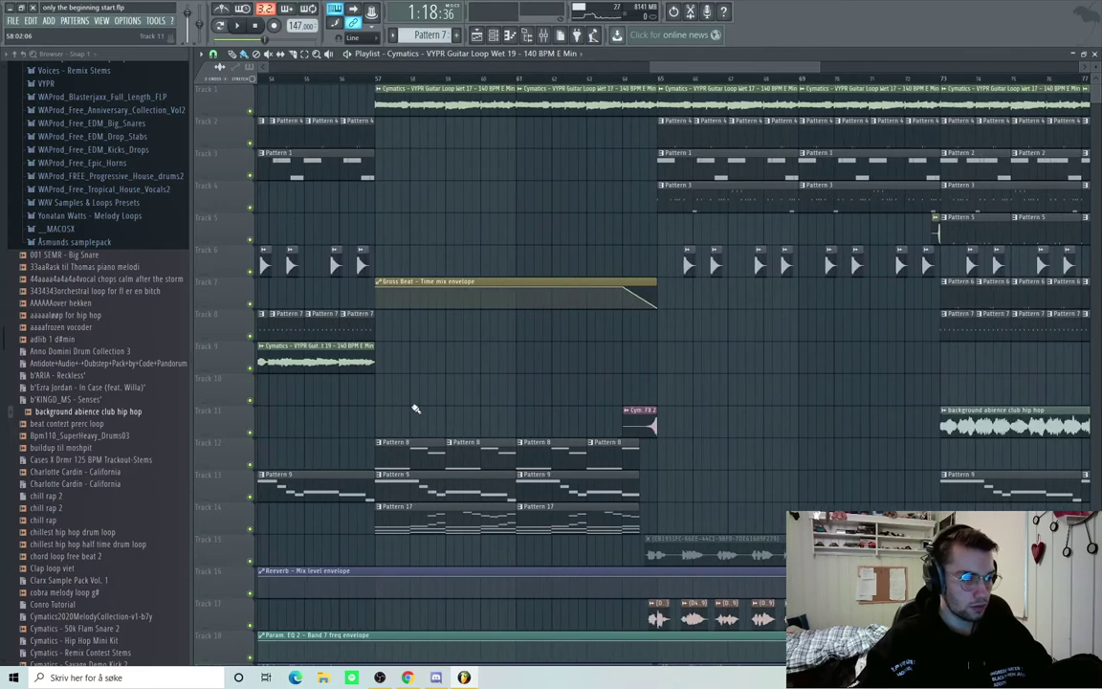
{"action": "left_click", "coordinate": [380, 82]}
{"action": "key", "text": "space"}
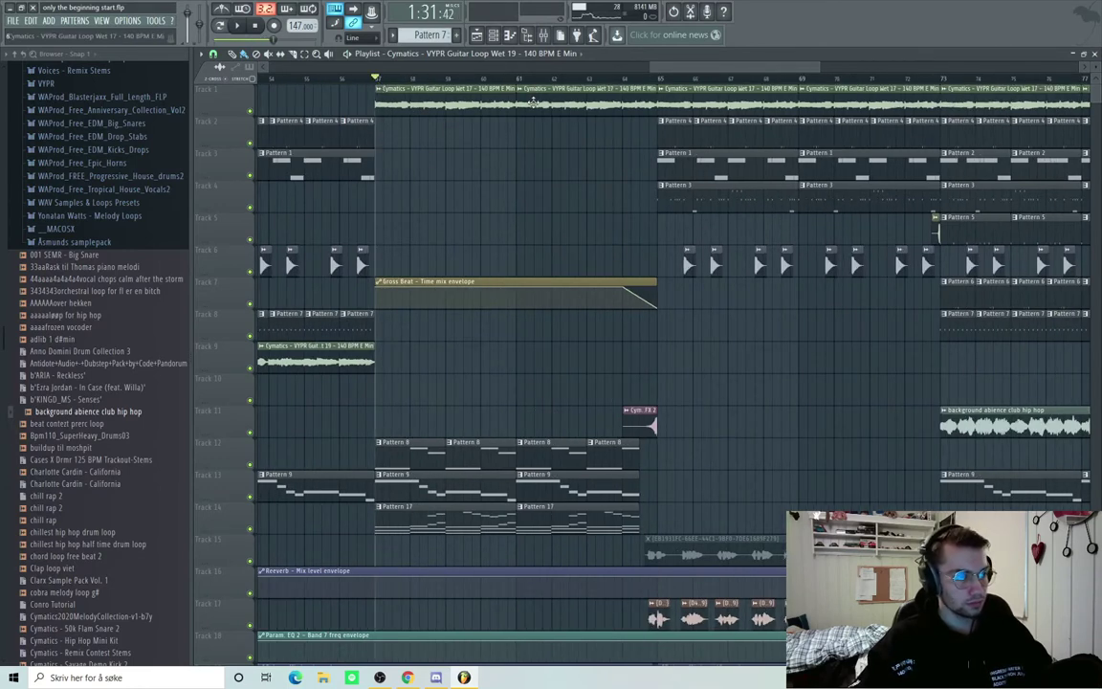
Preview Pattern 17's UVI Workstation melody, then return to the playlist
{"action": "scroll", "coordinate": [504, 351], "scroll_direction": "down", "scroll_amount": 1}
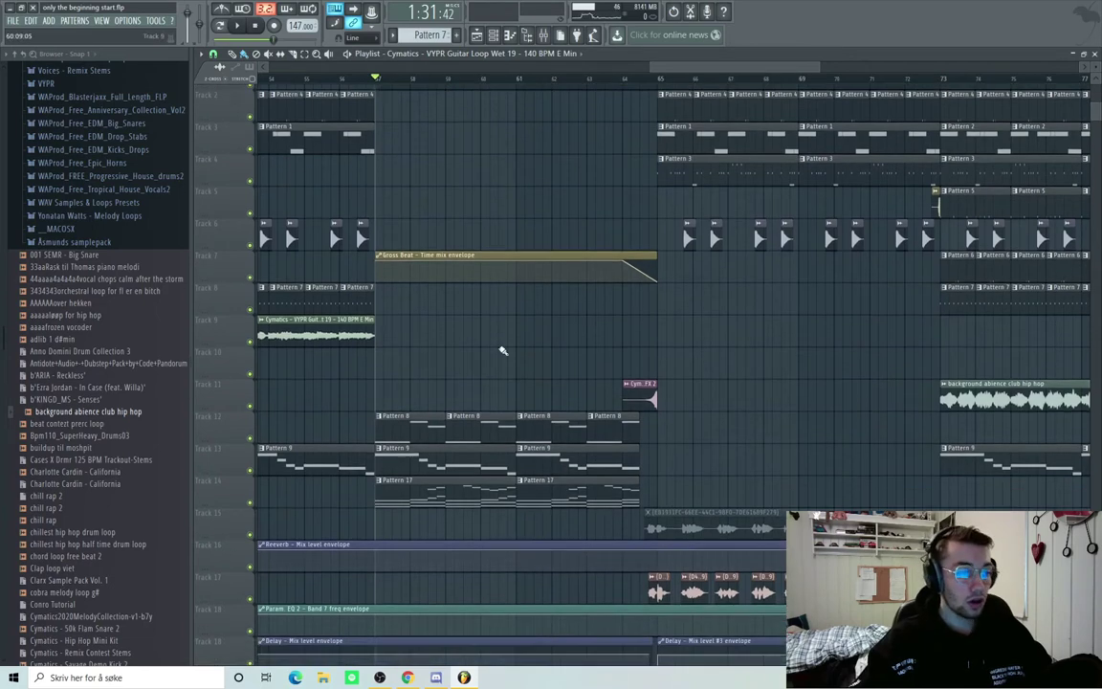
{"action": "scroll", "coordinate": [504, 344], "scroll_direction": "down", "scroll_amount": 3}
{"action": "scroll", "coordinate": [459, 342], "scroll_direction": "down", "scroll_amount": 2}
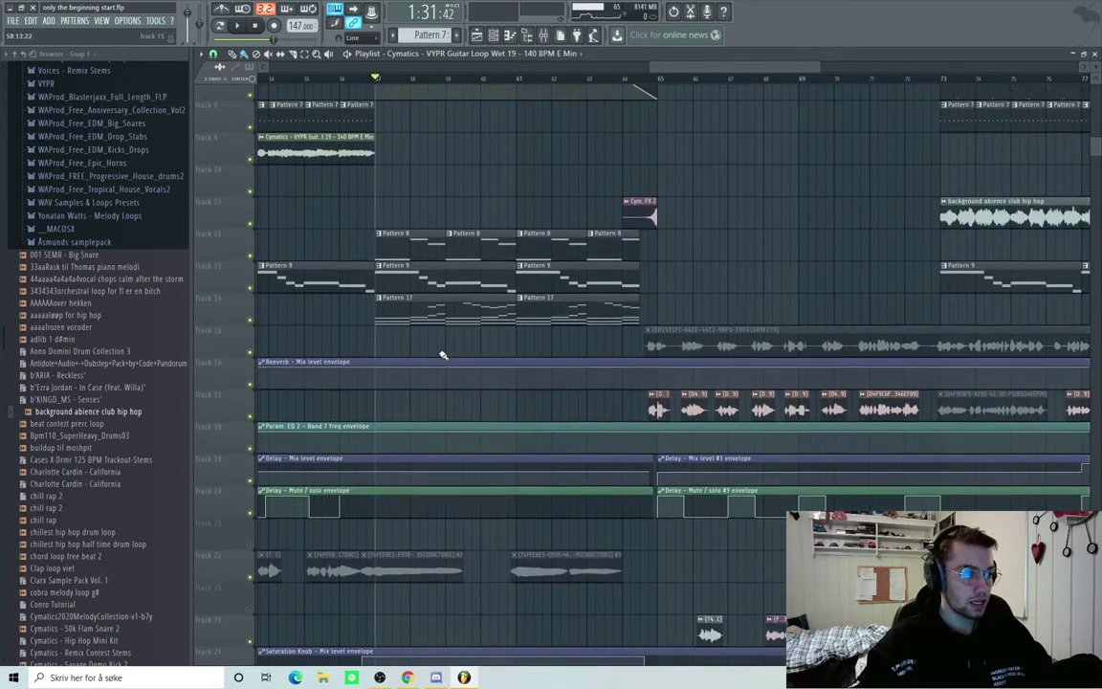
{"action": "scroll", "coordinate": [450, 354], "scroll_direction": "up", "scroll_amount": 1}
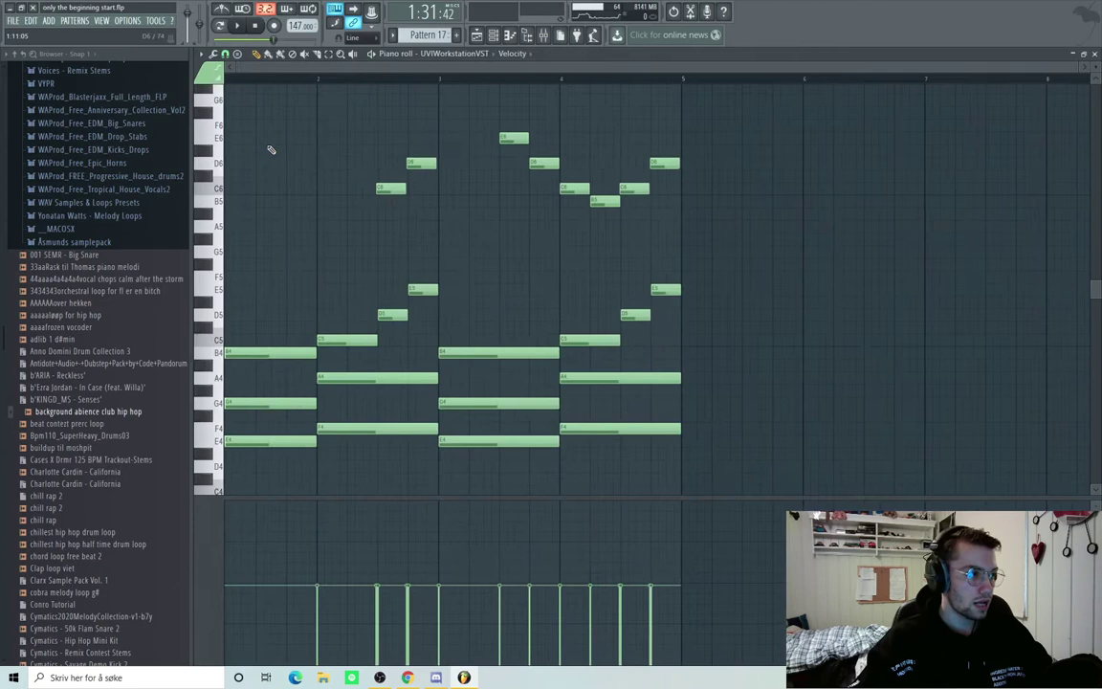
{"action": "scroll", "coordinate": [456, 220], "scroll_direction": "down", "scroll_amount": 1, "text": "ctrl"}
{"action": "key", "text": "space"}
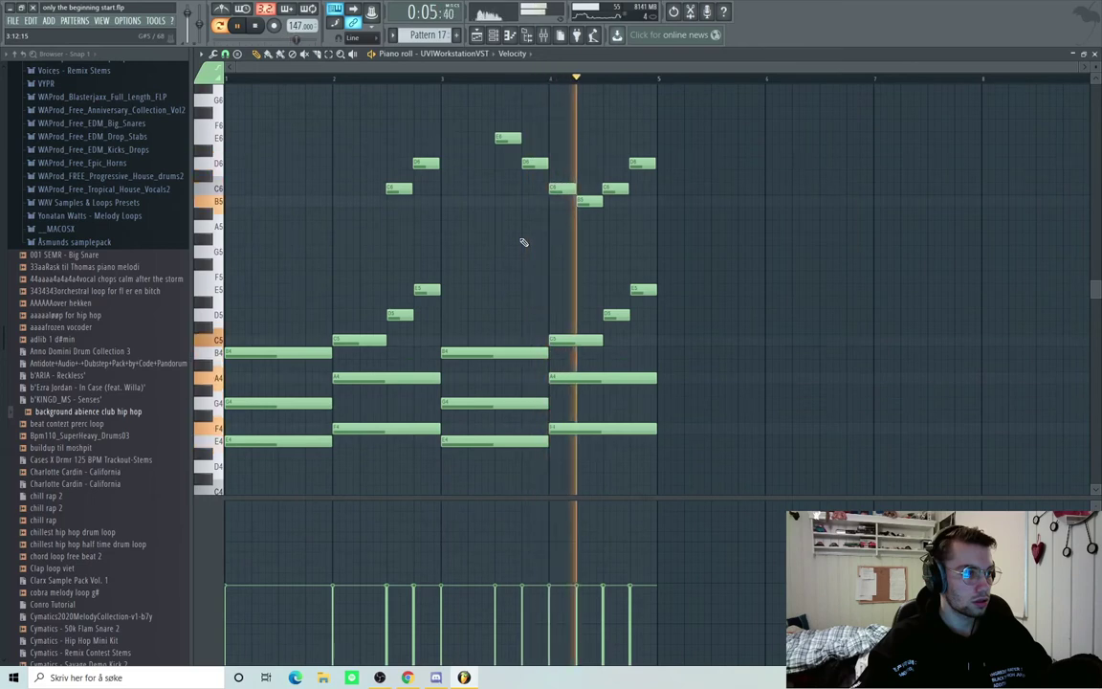
{"action": "key", "text": "space"}
{"action": "key", "text": "F5"}
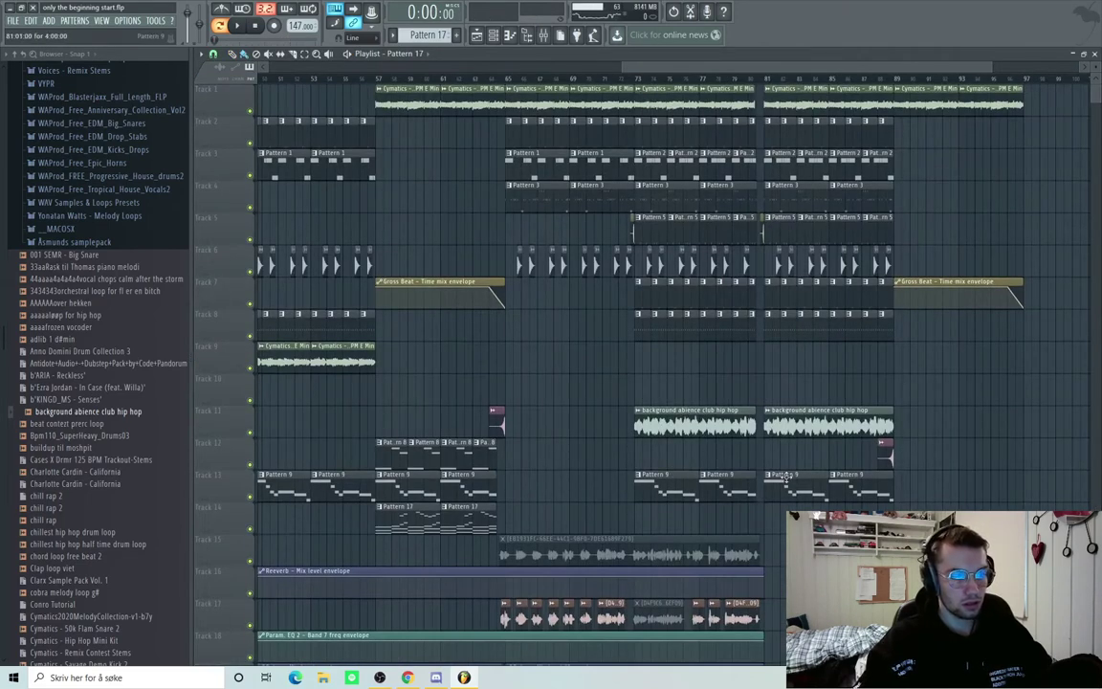
{"action": "scroll", "coordinate": [941, 498], "scroll_direction": "down", "scroll_amount": 3}
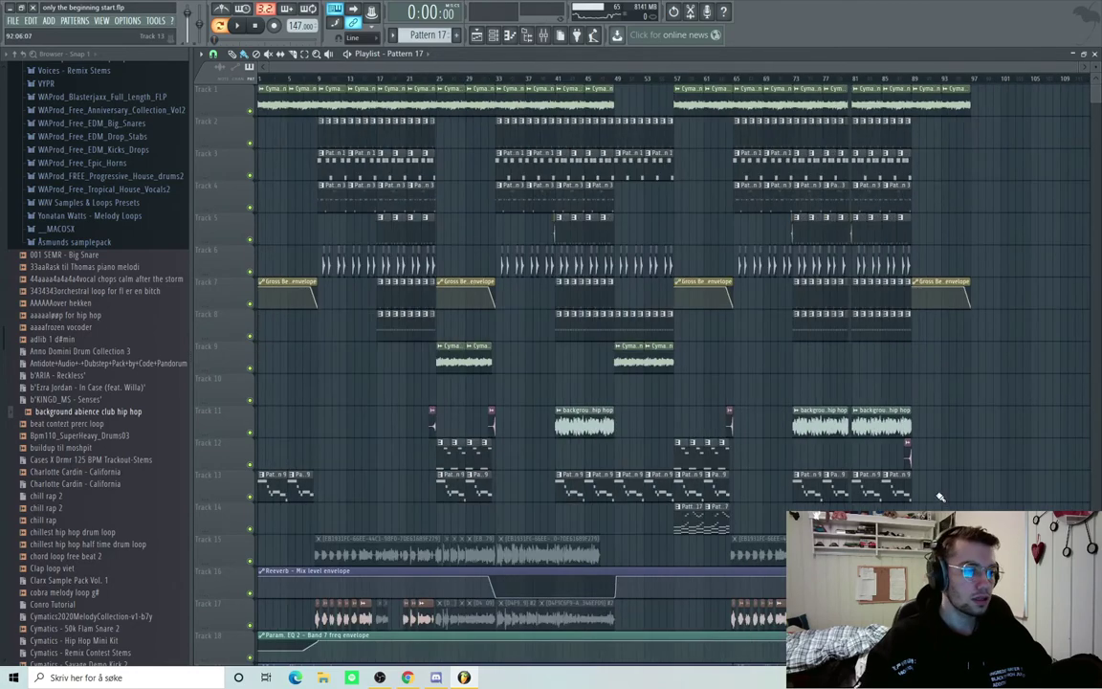
{"action": "scroll", "coordinate": [737, 504], "scroll_direction": "down", "scroll_amount": 5}
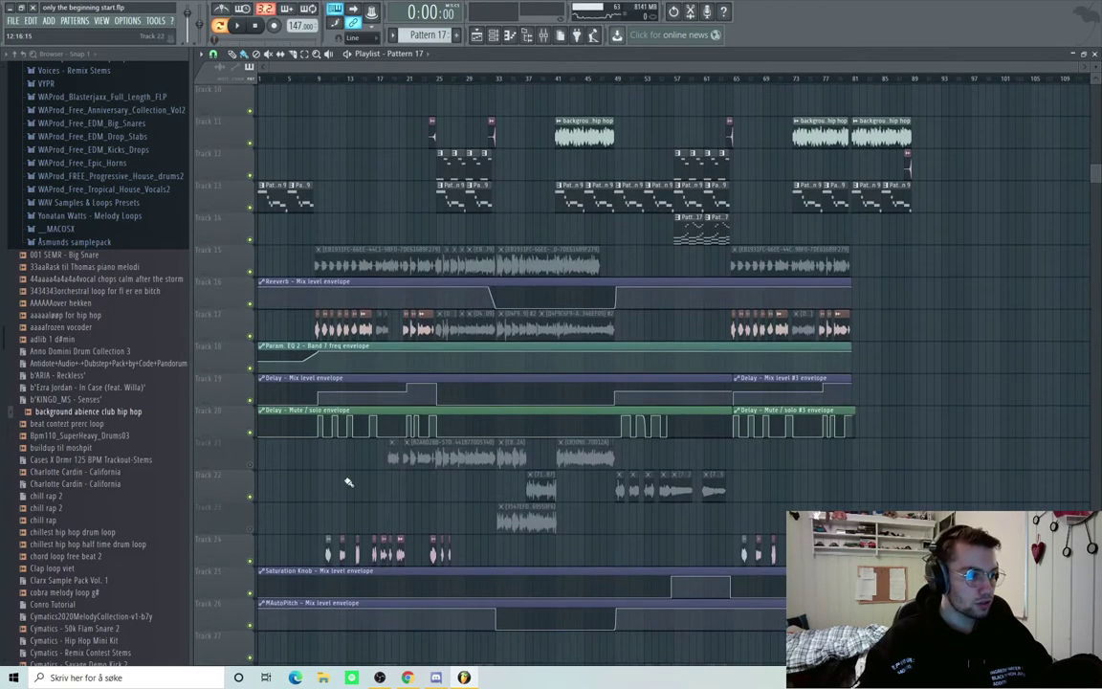
{"action": "scroll", "coordinate": [345, 482], "scroll_direction": "up", "scroll_amount": 3}
{"action": "scroll", "coordinate": [344, 482], "scroll_direction": "up", "scroll_amount": 3}
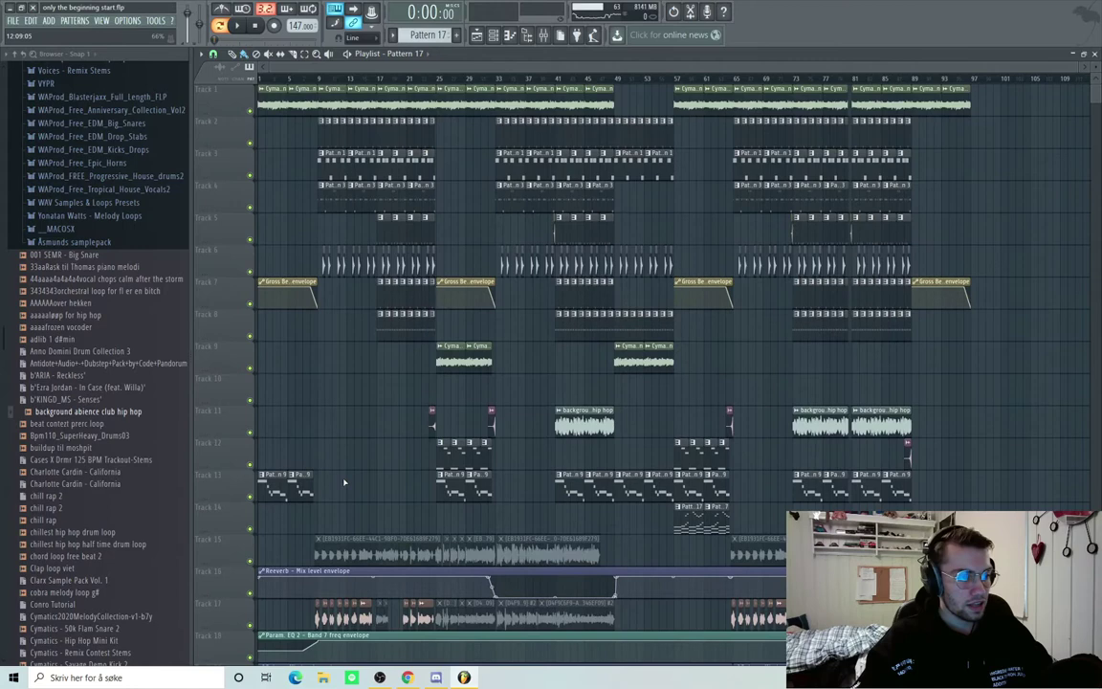
{"action": "scroll", "coordinate": [344, 482], "scroll_direction": "down", "scroll_amount": 6}
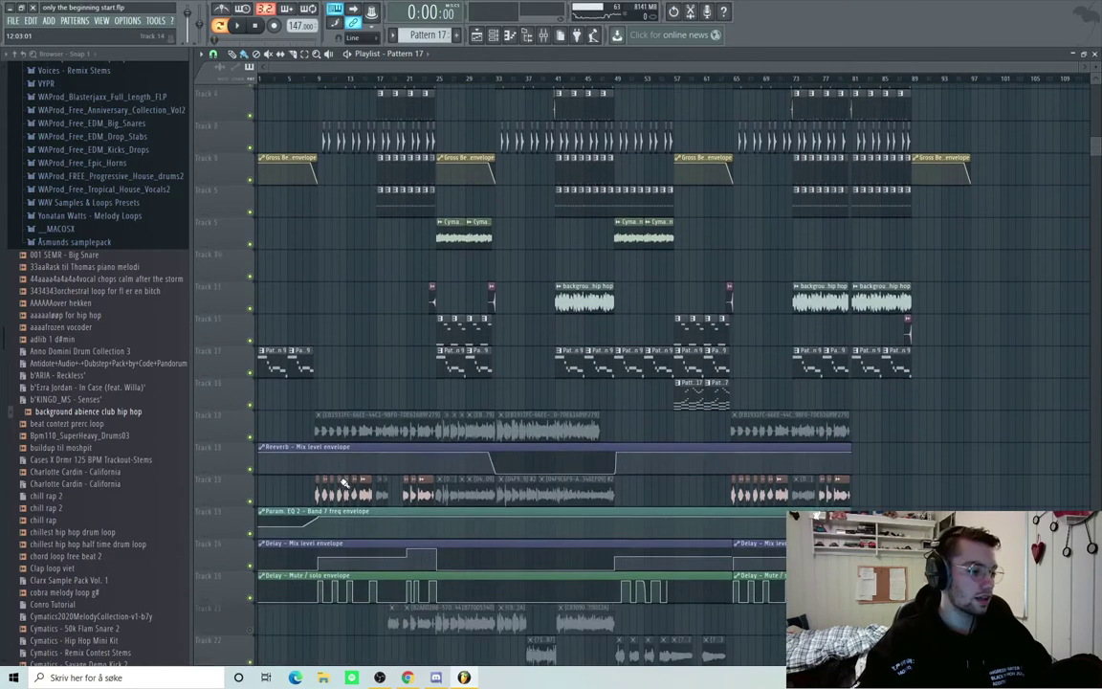
{"action": "scroll", "coordinate": [286, 498], "scroll_direction": "up", "scroll_amount": 3}
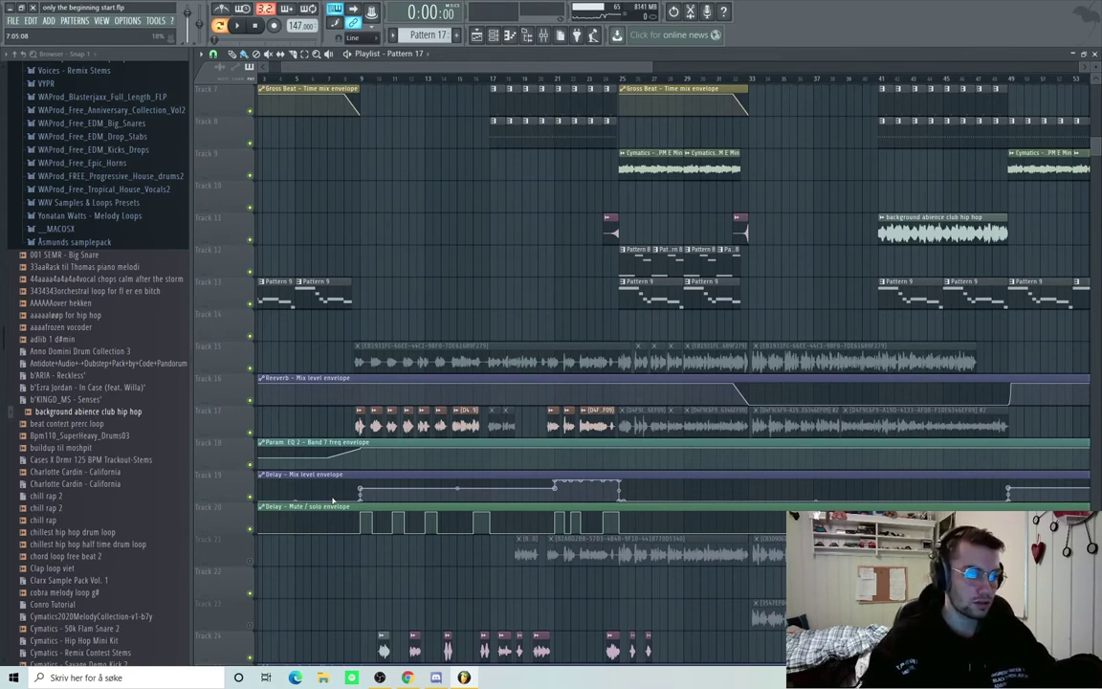
{"action": "scroll", "coordinate": [418, 591], "scroll_direction": "down", "scroll_amount": 2, "text": "ctrl"}
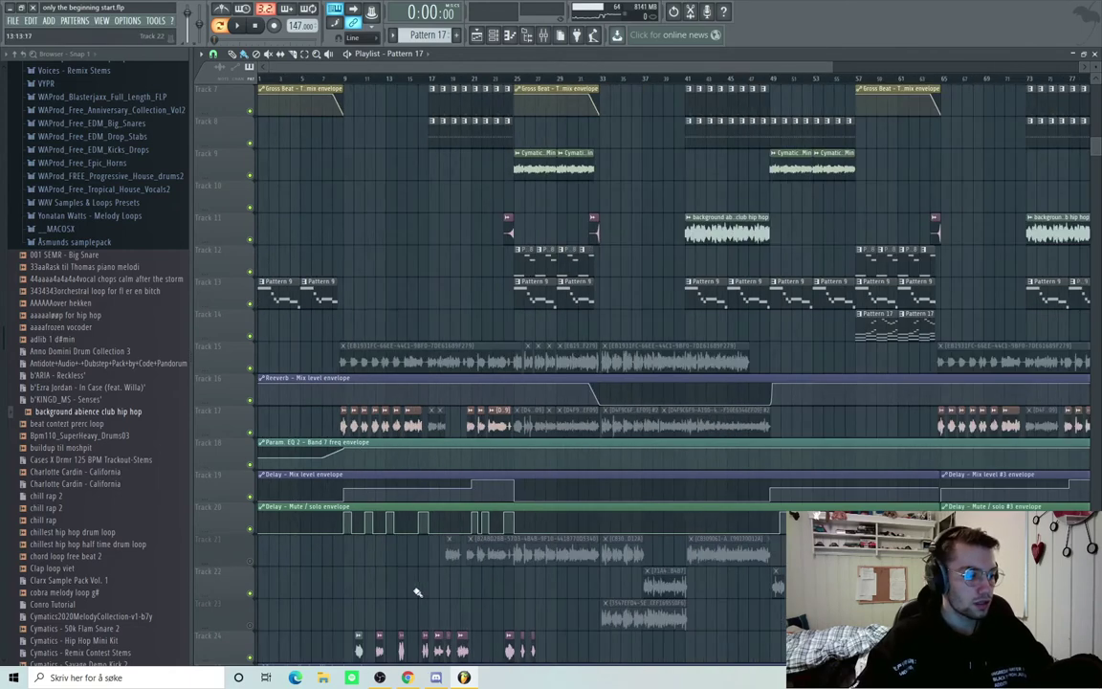
{"action": "scroll", "coordinate": [370, 586], "scroll_direction": "down", "scroll_amount": 3}
{"action": "scroll", "coordinate": [367, 587], "scroll_direction": "down", "scroll_amount": 3}
{"action": "scroll", "coordinate": [368, 588], "scroll_direction": "up", "scroll_amount": 2, "text": "ctrl"}
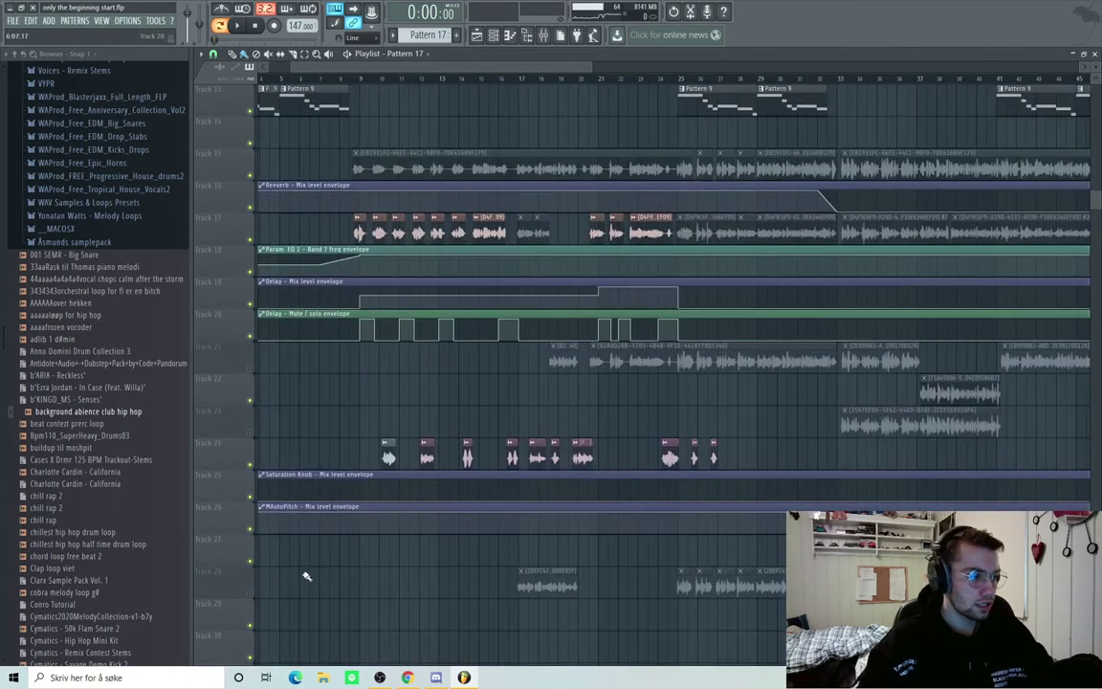
{"action": "scroll", "coordinate": [364, 524], "scroll_direction": "up", "scroll_amount": 3}
{"action": "scroll", "coordinate": [578, 455], "scroll_direction": "up", "scroll_amount": 2}
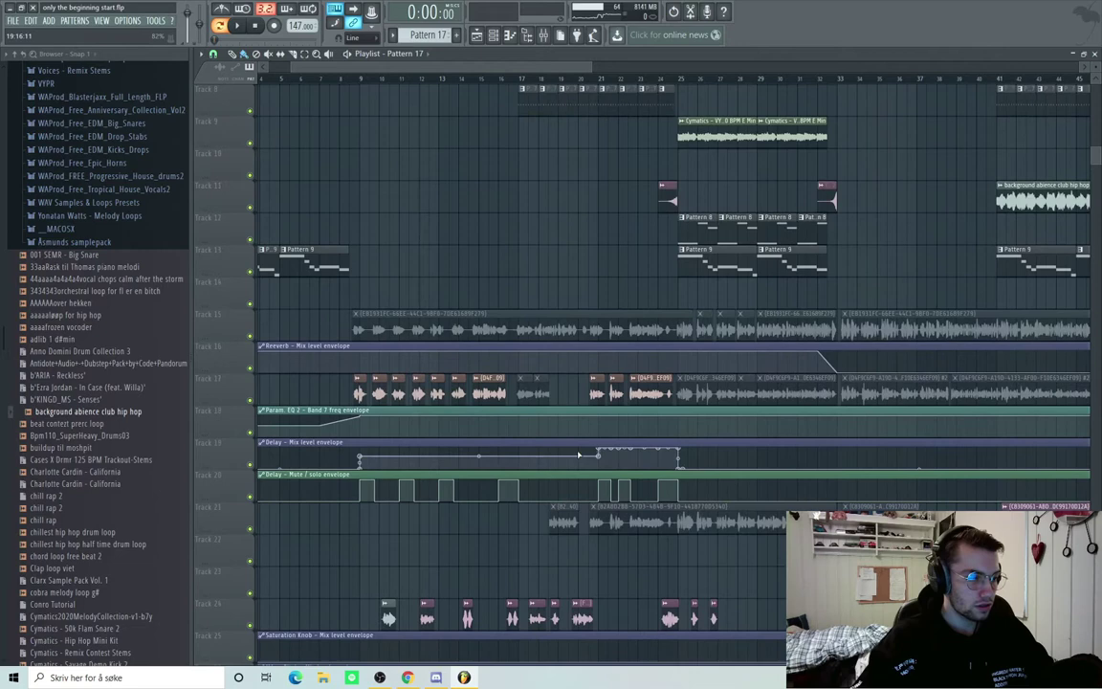
{"action": "scroll", "coordinate": [571, 460], "scroll_direction": "down", "scroll_amount": 3, "text": "ctrl"}
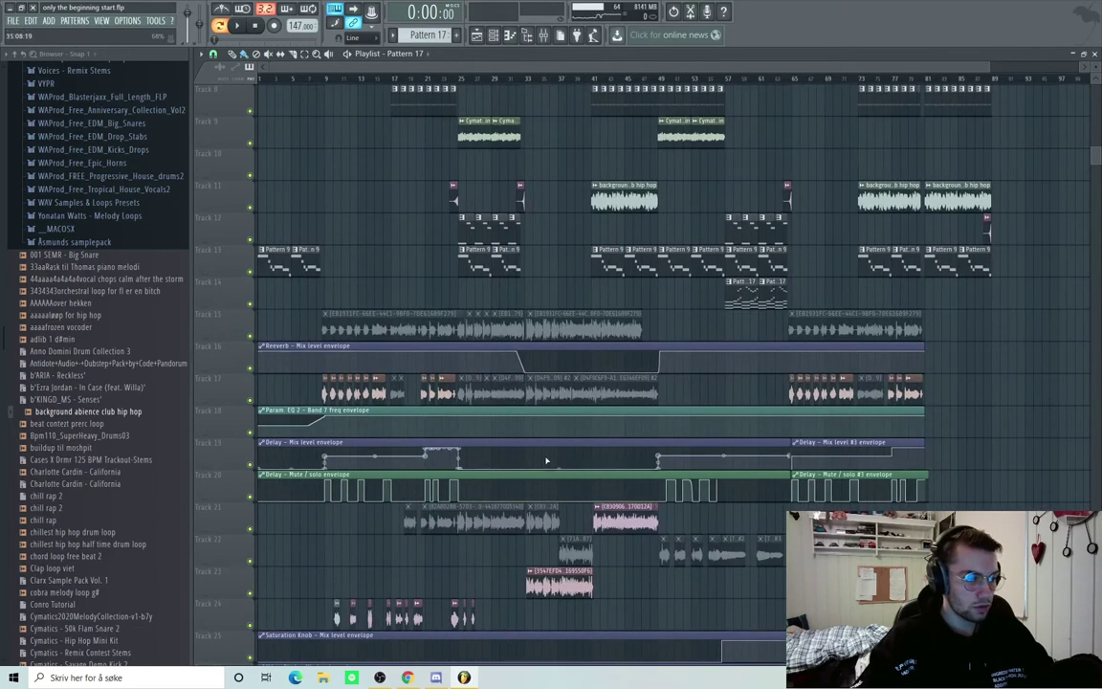
{"action": "scroll", "coordinate": [564, 459], "scroll_direction": "down", "scroll_amount": 4}
{"action": "scroll", "coordinate": [584, 536], "scroll_direction": "down", "scroll_amount": 4}
{"action": "scroll", "coordinate": [587, 556], "scroll_direction": "up", "scroll_amount": 2}
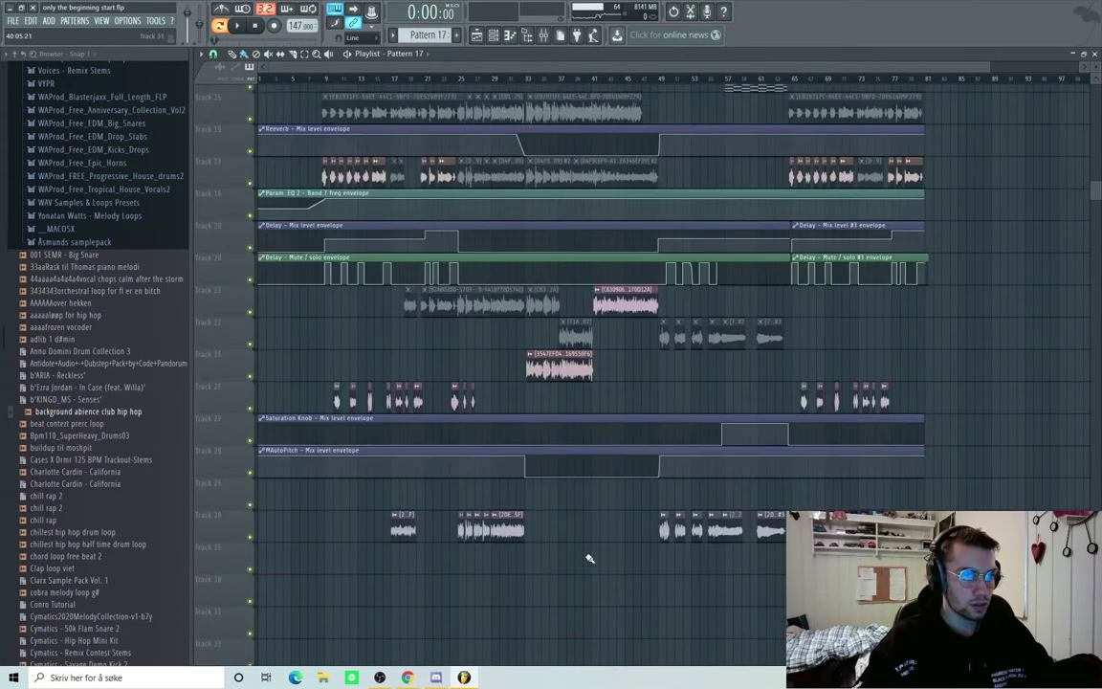
{"action": "scroll", "coordinate": [588, 556], "scroll_direction": "up", "scroll_amount": 2}
{"action": "scroll", "coordinate": [431, 498], "scroll_direction": "up", "scroll_amount": 3, "text": "ctrl"}
{"action": "scroll", "coordinate": [371, 467], "scroll_direction": "up", "scroll_amount": 2, "text": "ctrl"}
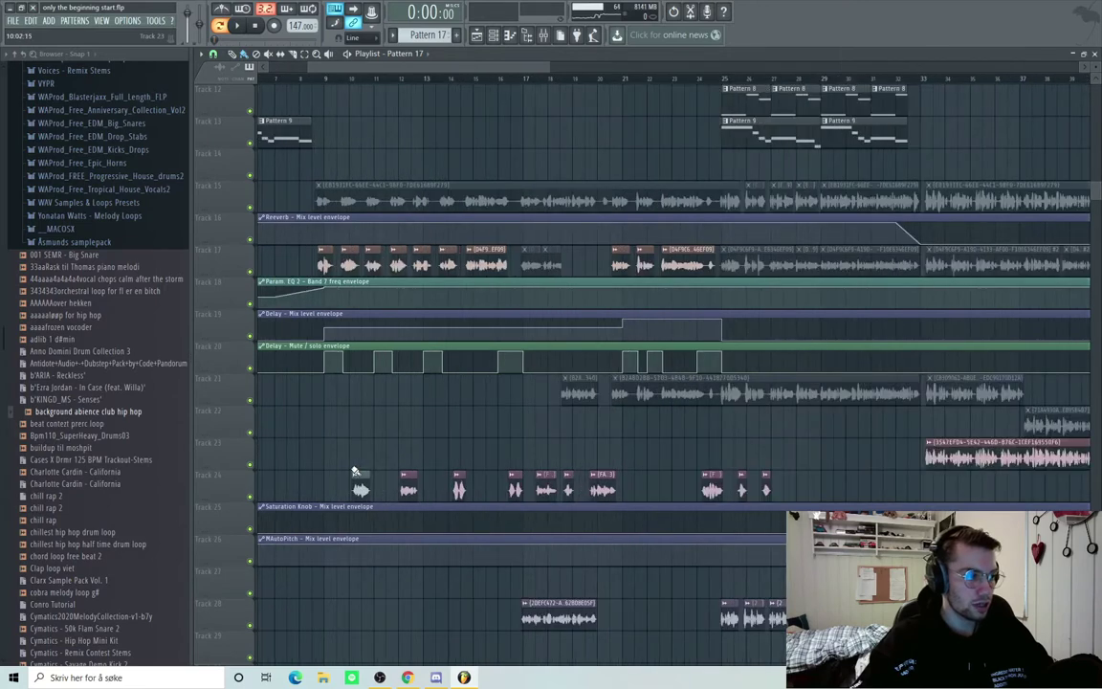
{"action": "scroll", "coordinate": [354, 470], "scroll_direction": "up", "scroll_amount": 1, "text": "ctrl"}
{"action": "scroll", "coordinate": [529, 212], "scroll_direction": "up", "scroll_amount": 1, "text": "ctrl"}
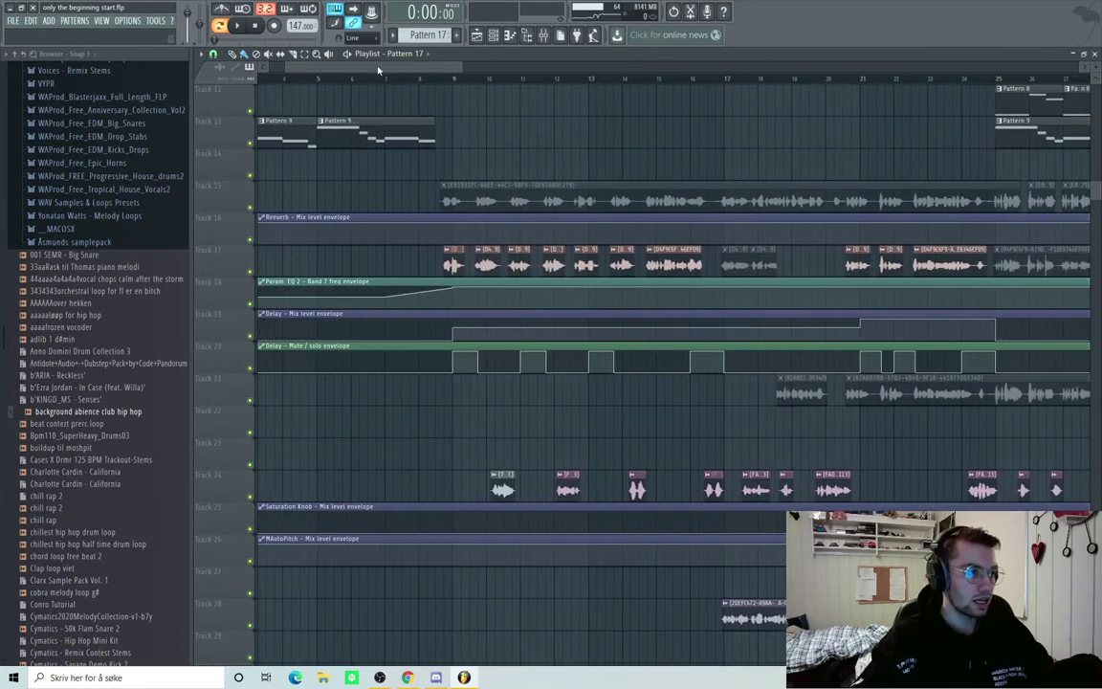
{"action": "scroll", "coordinate": [529, 212], "scroll_direction": "up", "scroll_amount": 3}
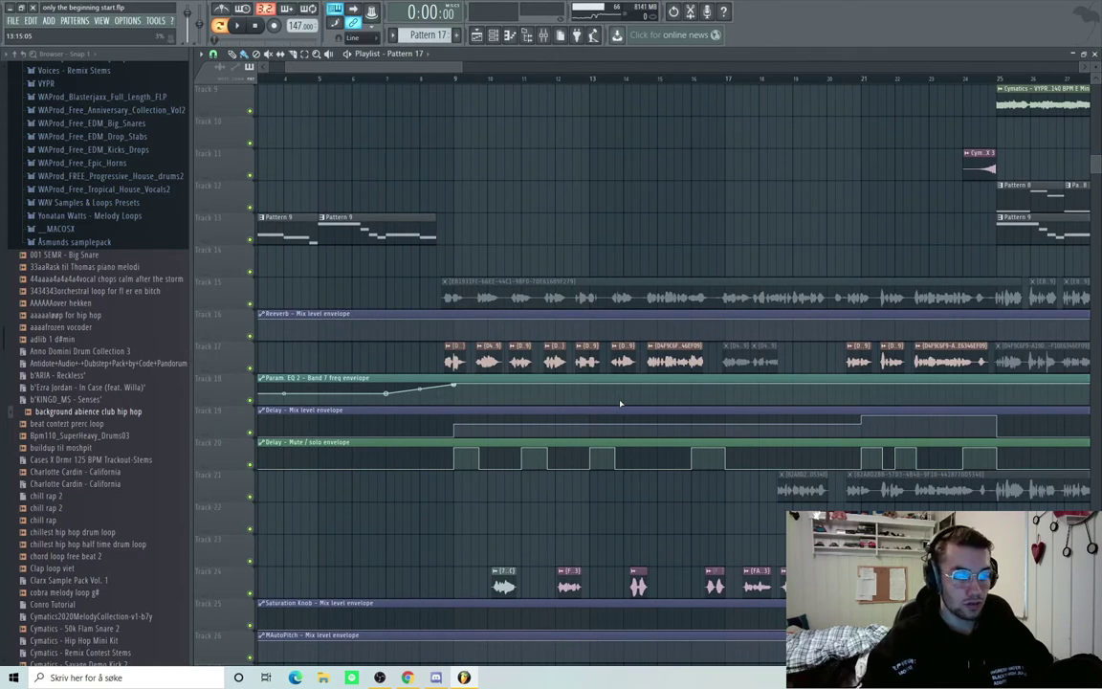
{"action": "scroll", "coordinate": [620, 403], "scroll_direction": "up", "scroll_amount": 1, "text": "ctrl"}
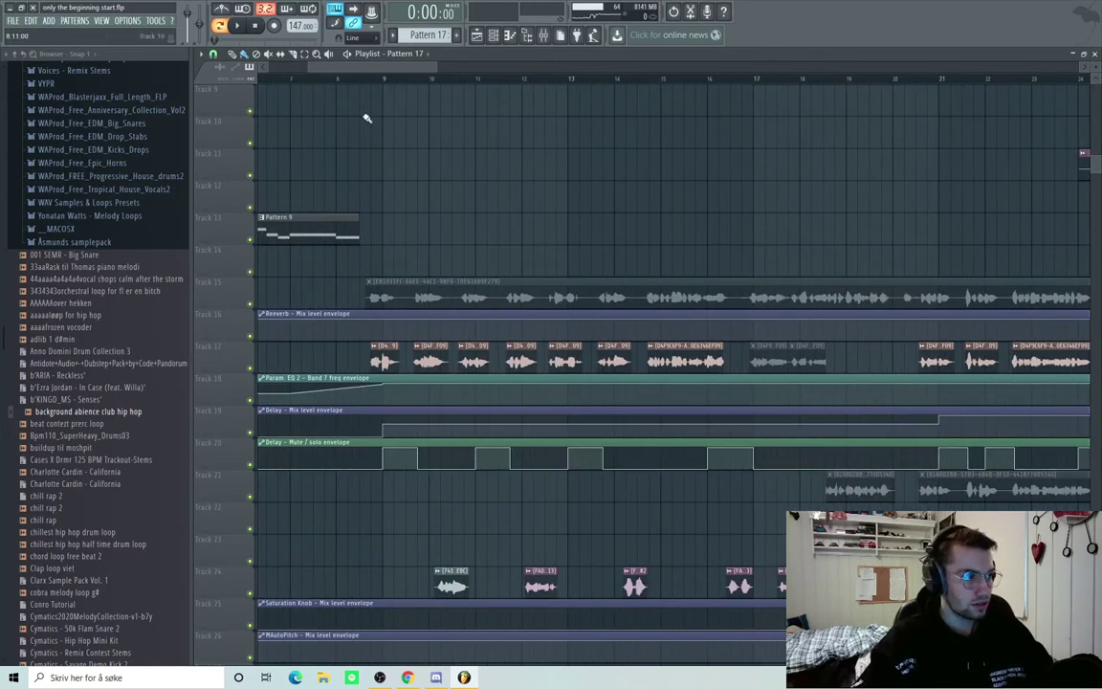
Start the song from bar 7 and play the opening vocal chops, stopping and replaying once
{"action": "left_click", "coordinate": [291, 78]}
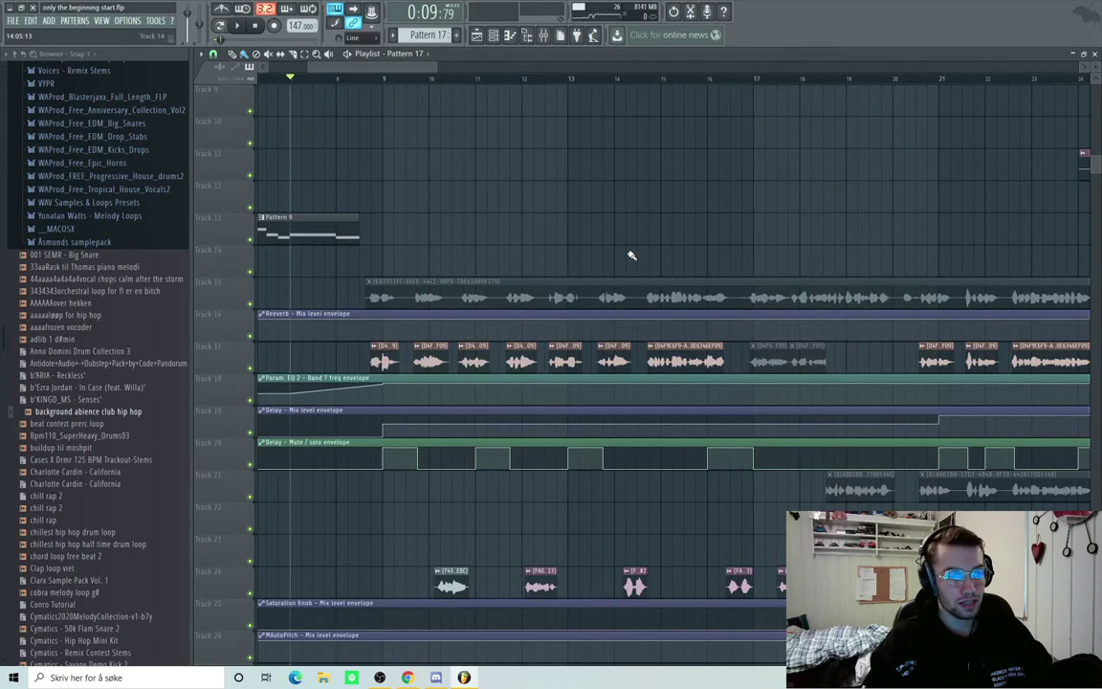
{"action": "scroll", "coordinate": [631, 256], "scroll_direction": "down", "scroll_amount": 2}
{"action": "scroll", "coordinate": [631, 255], "scroll_direction": "up", "scroll_amount": 1, "text": "ctrl"}
{"action": "key", "text": "space"}
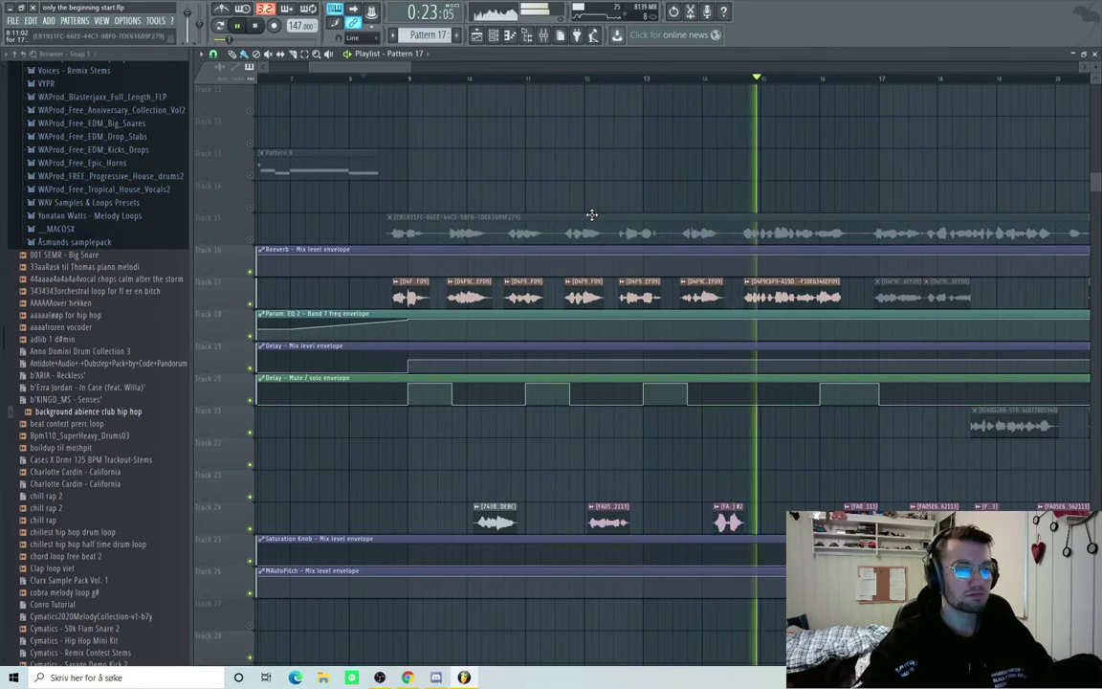
{"action": "scroll", "coordinate": [592, 214], "scroll_direction": "up", "scroll_amount": 1}
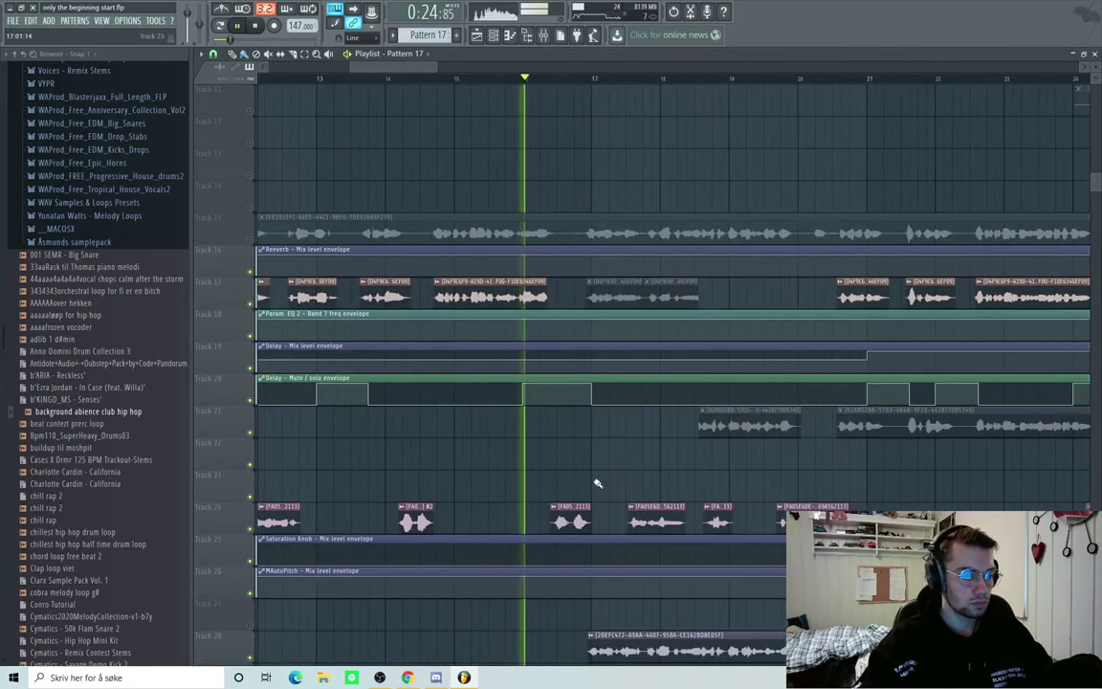
{"action": "key", "text": "space"}
{"action": "scroll", "coordinate": [478, 374], "scroll_direction": "up", "scroll_amount": 3}
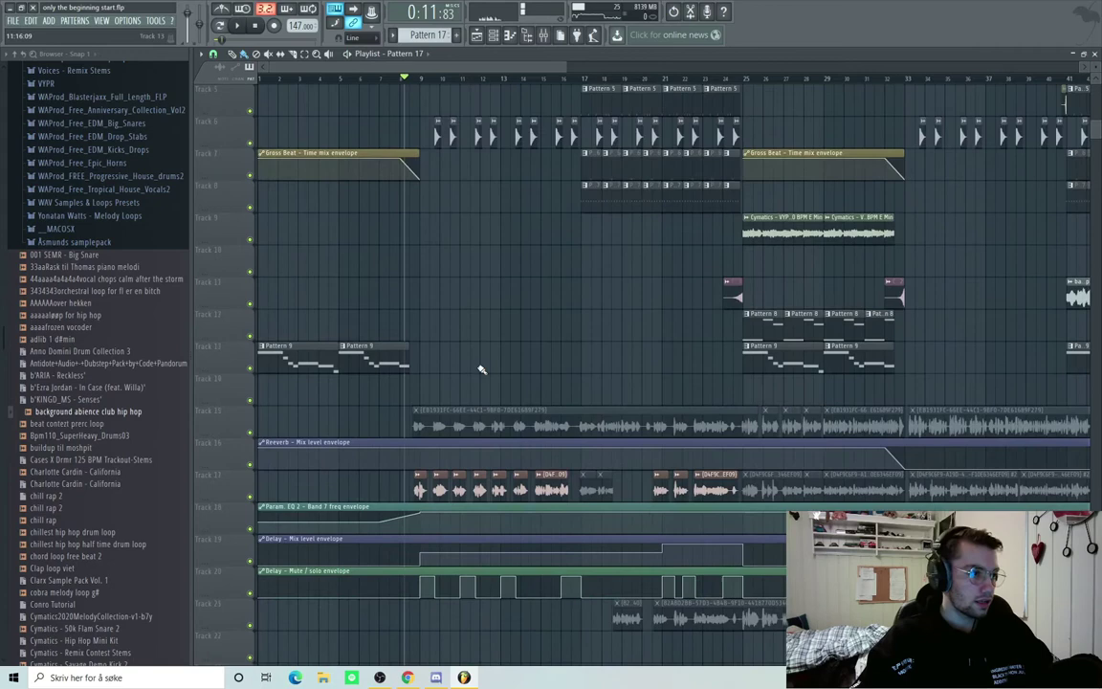
{"action": "key", "text": "space"}
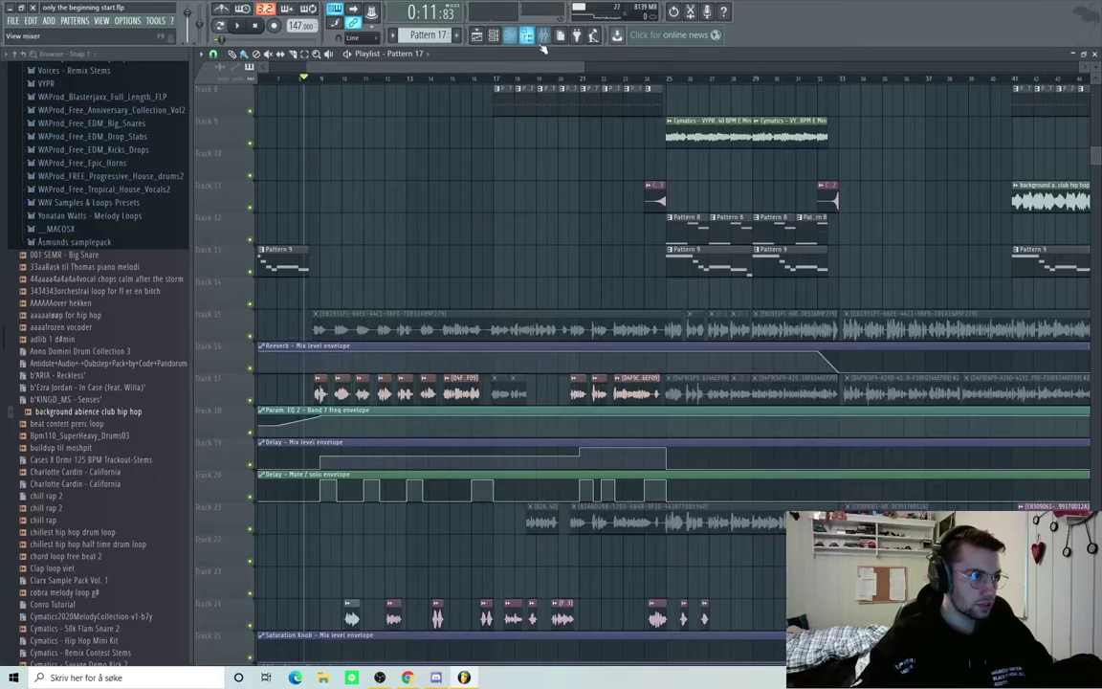
Show the vocal channel's MAutoPitch Minor-scale settings in the Mixer while the song plays
{"action": "key", "text": "F9"}
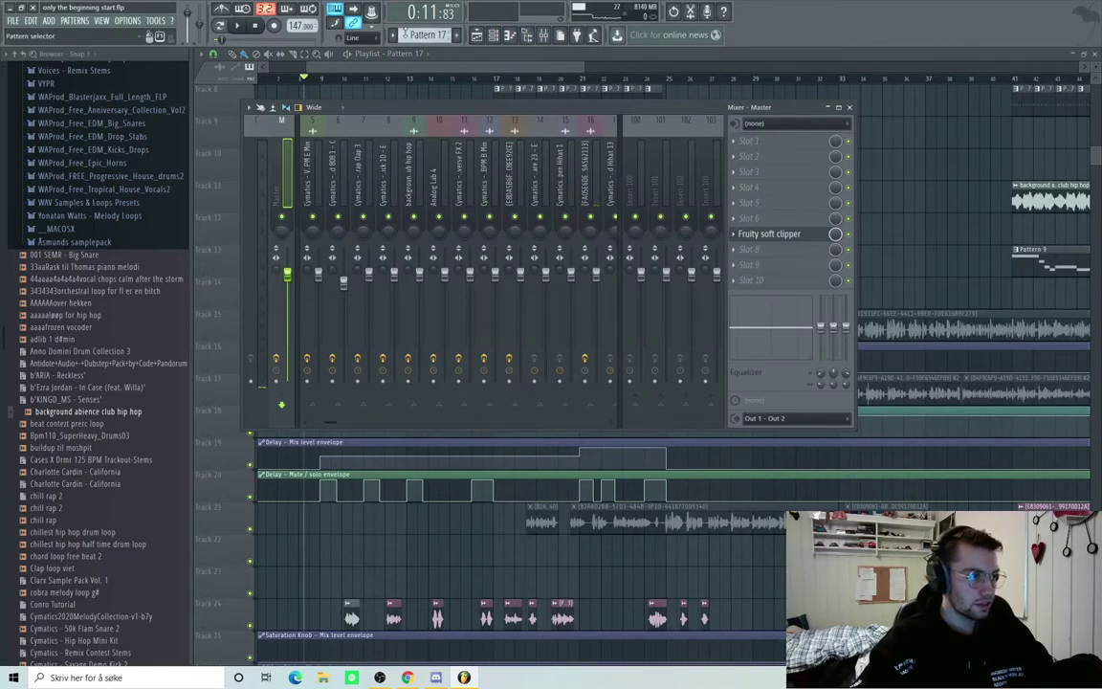
{"action": "scroll", "coordinate": [400, 401], "scroll_direction": "down", "scroll_amount": 1}
{"action": "key", "text": "space"}
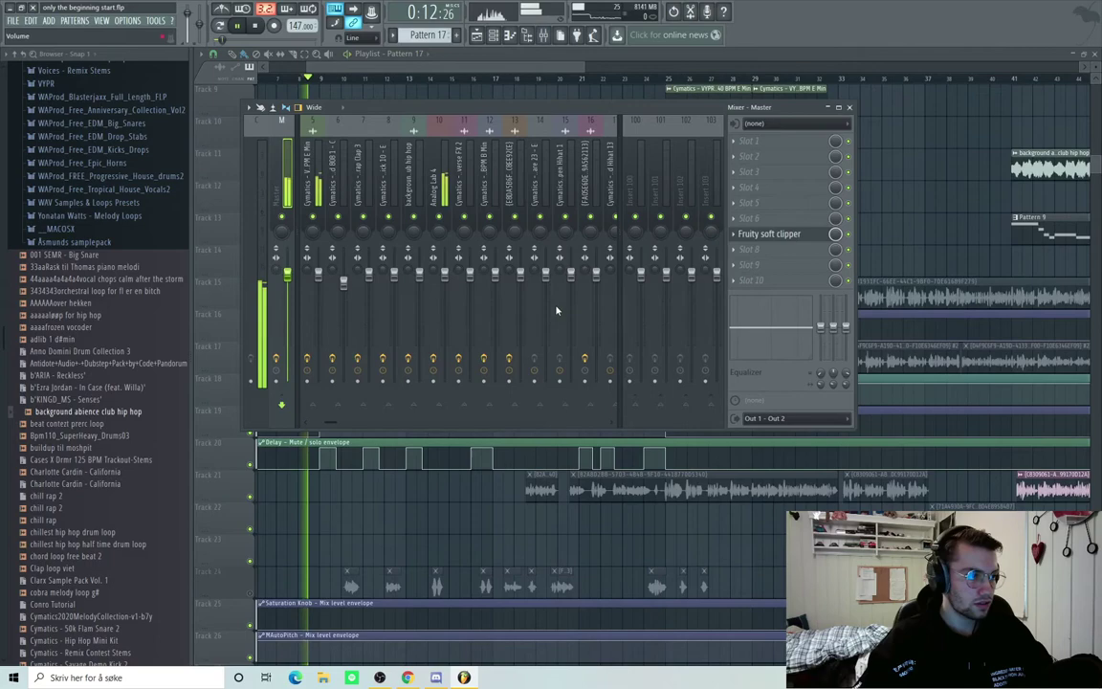
{"action": "left_click", "coordinate": [510, 362]}
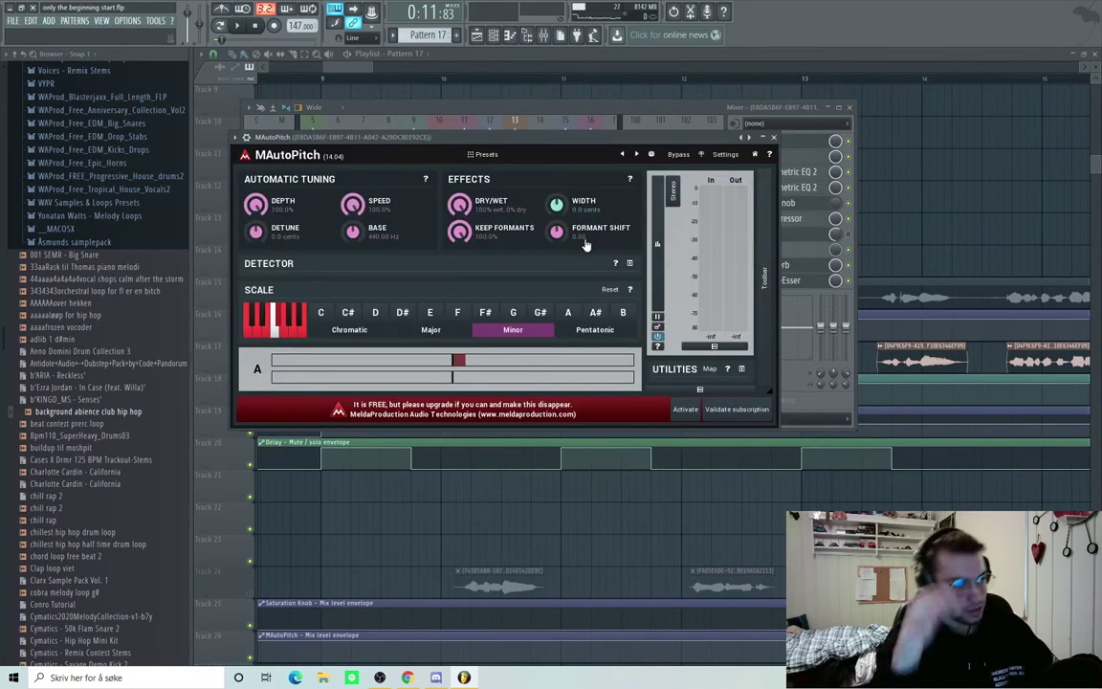
Move the MAutoPitch window aside and bring the playlist back to the front
{"action": "left_click_drag", "start_coordinate": [514, 137], "coordinate": [609, 136]}
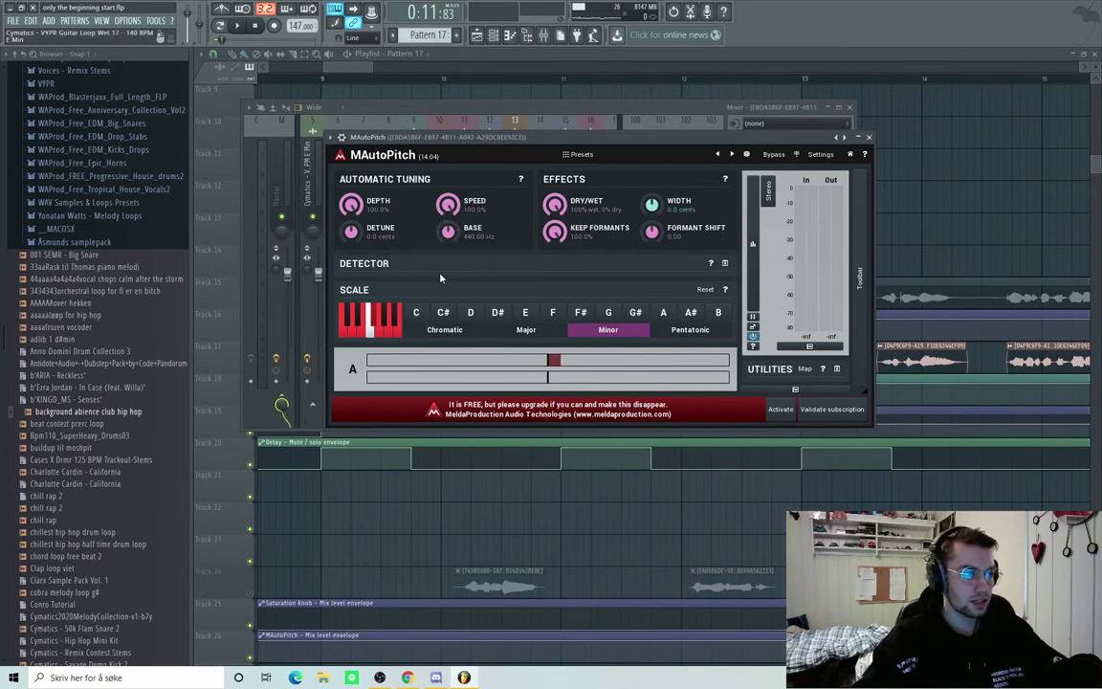
{"action": "left_click", "coordinate": [322, 81]}
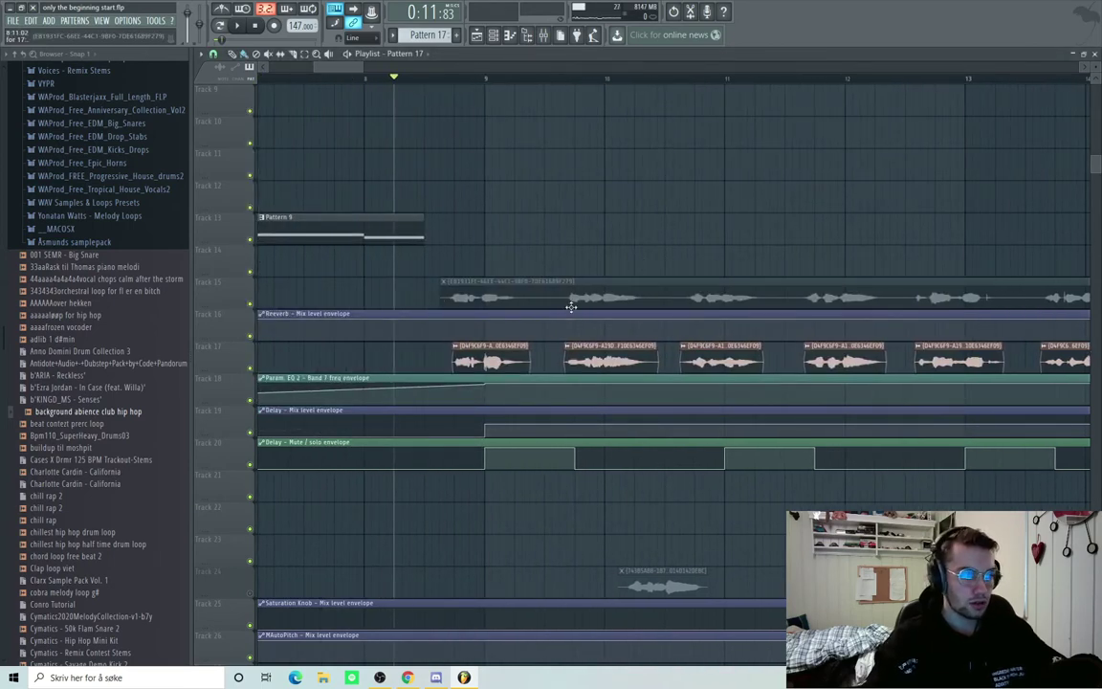
Raise the vocal Parametric EQ 2 low cut to ~127 Hz, steepen it, then view Saturation Knob and Delay
{"action": "scroll", "coordinate": [345, 72], "scroll_direction": "right", "scroll_amount": 2}
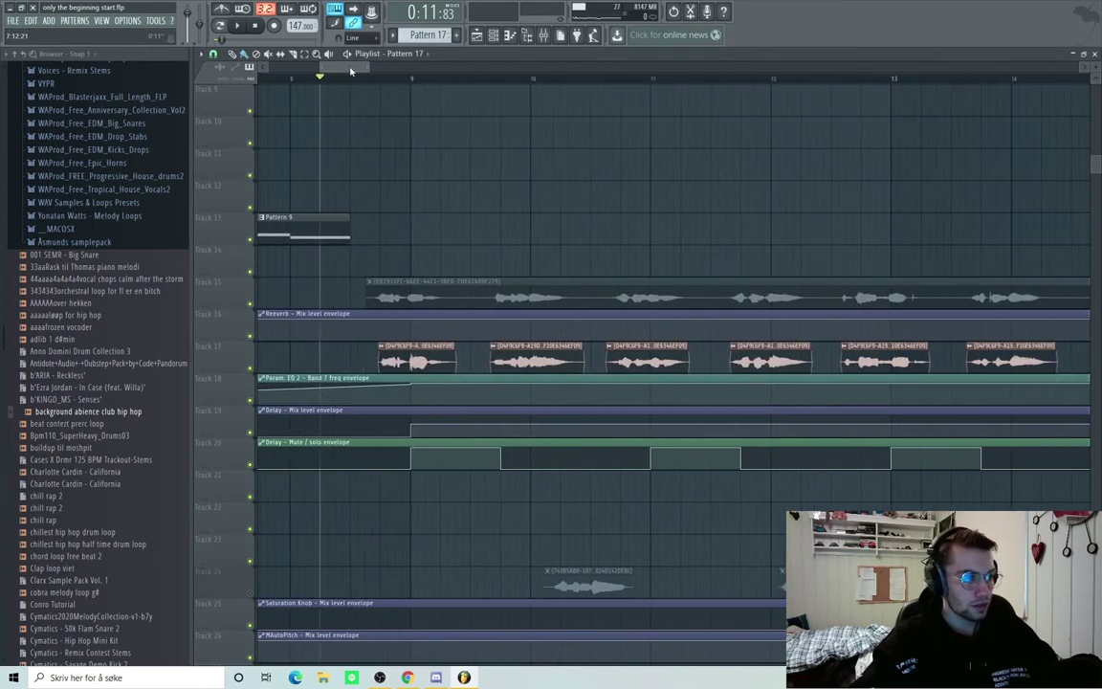
{"action": "key", "text": "F9"}
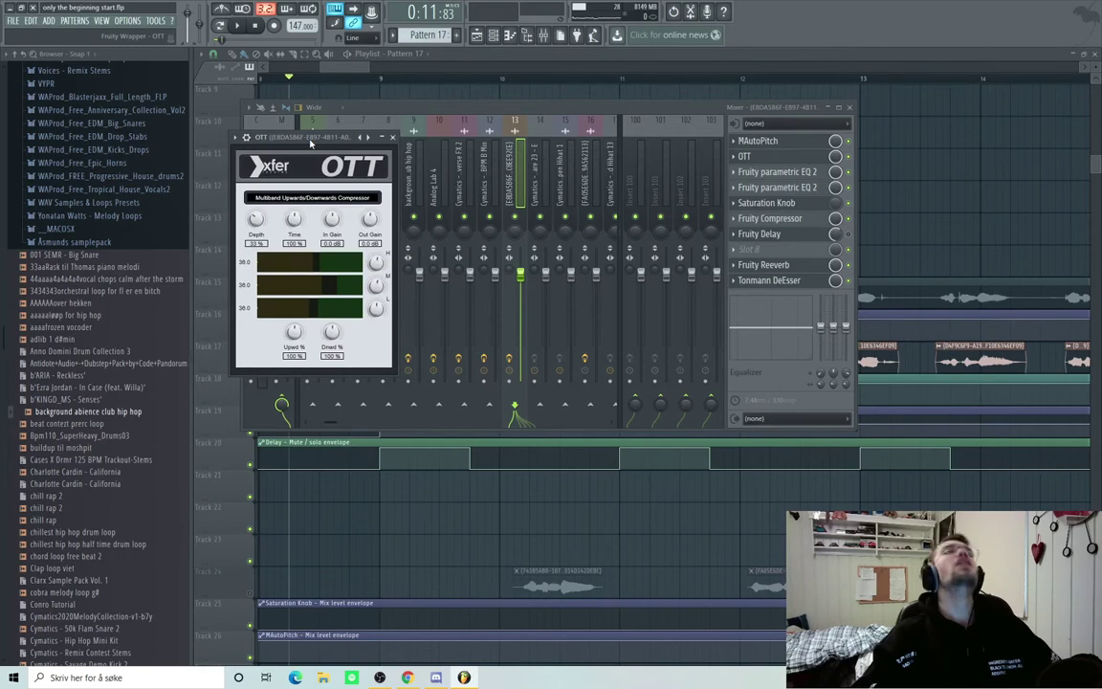
{"action": "left_click_drag", "start_coordinate": [311, 141], "coordinate": [406, 142]}
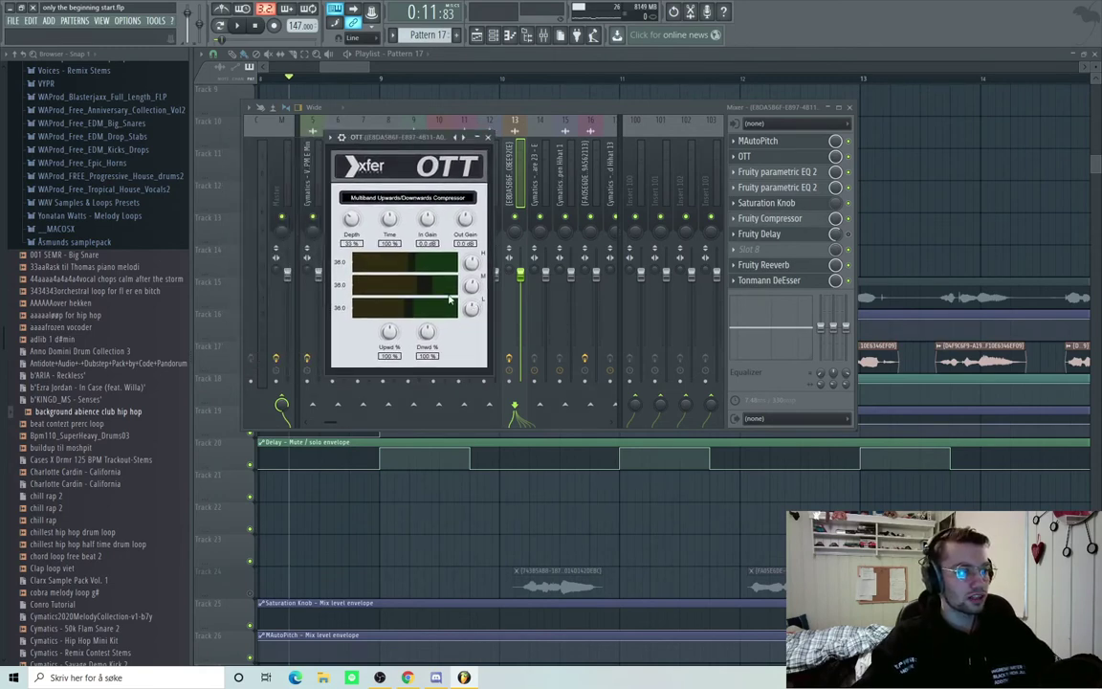
{"action": "left_click", "coordinate": [777, 172]}
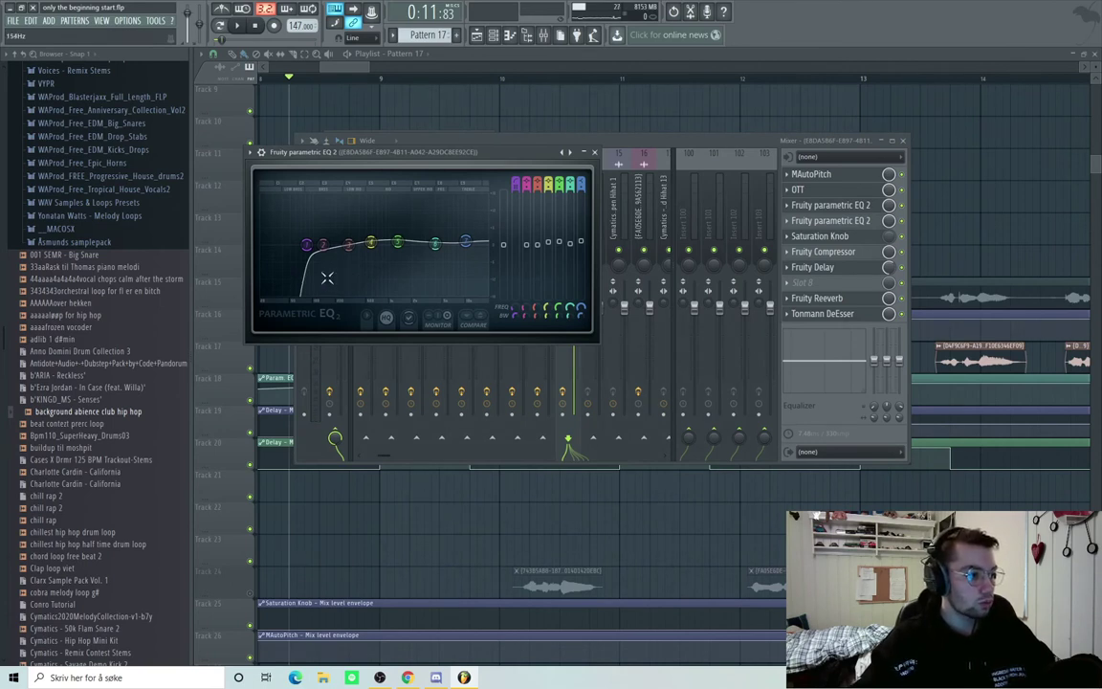
{"action": "mouse_move", "coordinate": [307, 245]}
{"action": "left_mouse_down"}
{"action": "mouse_move", "coordinate": [320, 245]}
{"action": "mouse_move", "coordinate": [308, 245]}
{"action": "left_mouse_up"}
{"action": "scroll", "coordinate": [308, 245], "scroll_direction": "up", "scroll_amount": 3}
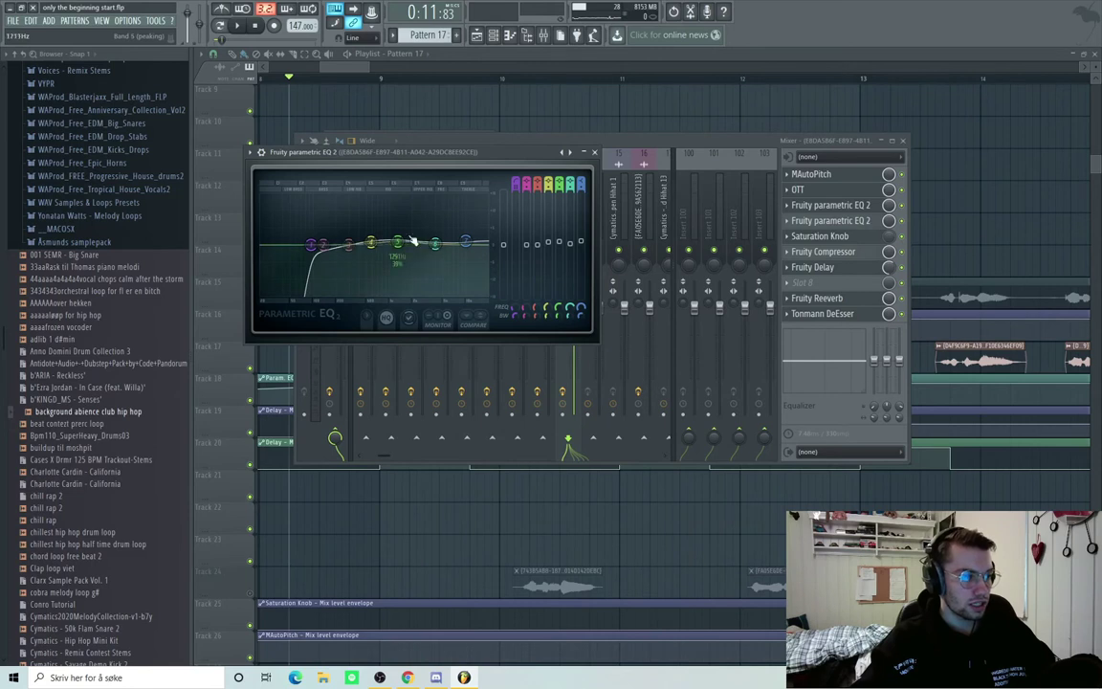
{"action": "left_click", "coordinate": [820, 236]}
{"action": "left_click", "coordinate": [822, 251]}
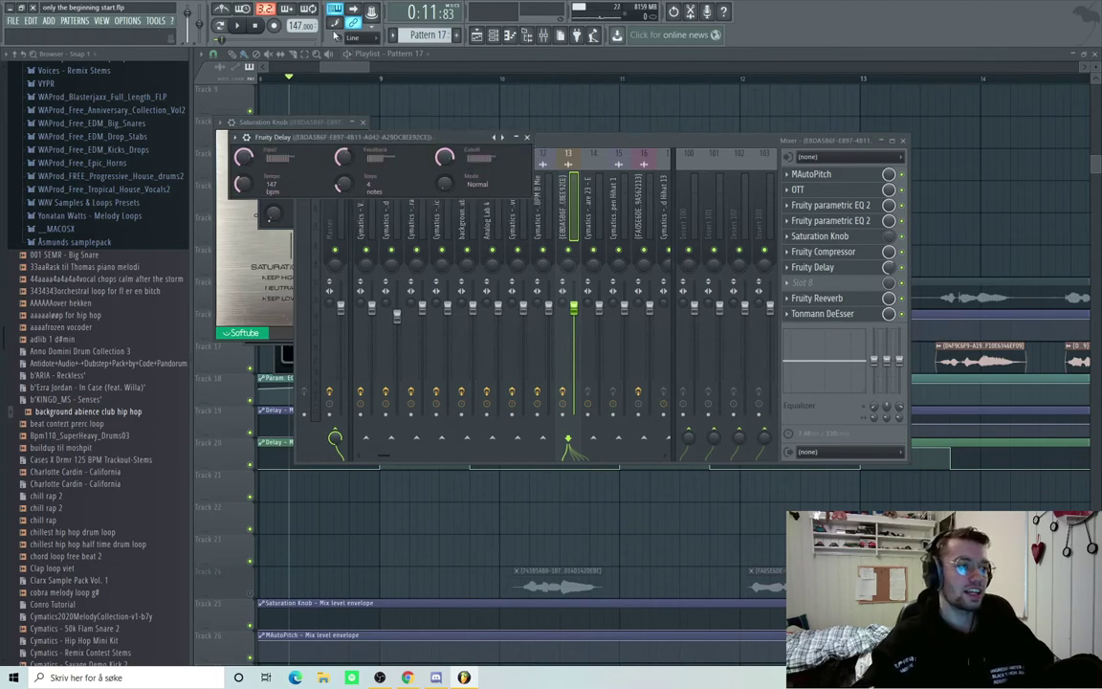
Close the plugin windows, replay the vocal section, and move the mixer to the lower half
{"action": "left_click", "coordinate": [348, 70]}
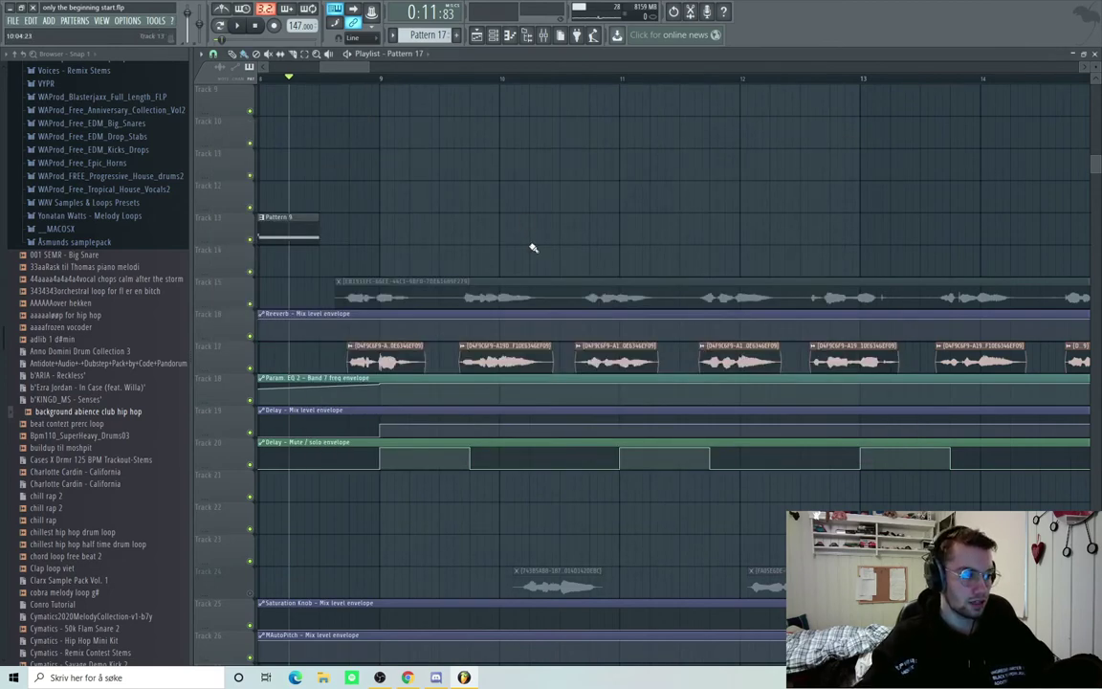
{"action": "key", "text": "space"}
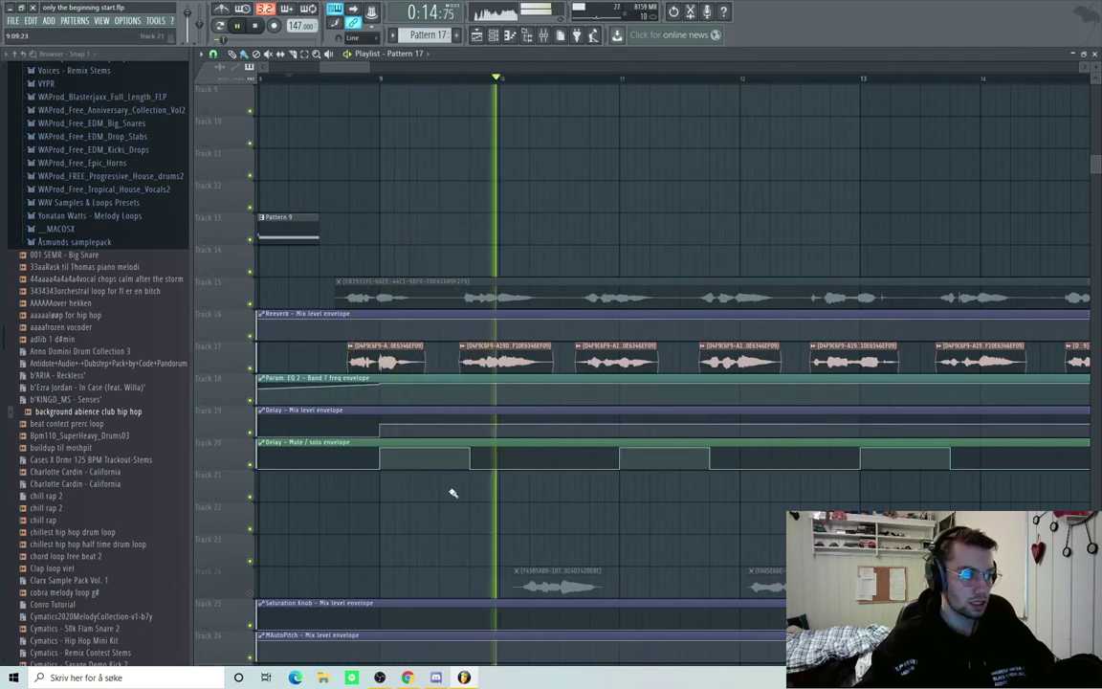
{"action": "key", "text": "space"}
{"action": "scroll", "coordinate": [445, 507], "scroll_direction": "down", "scroll_amount": 2}
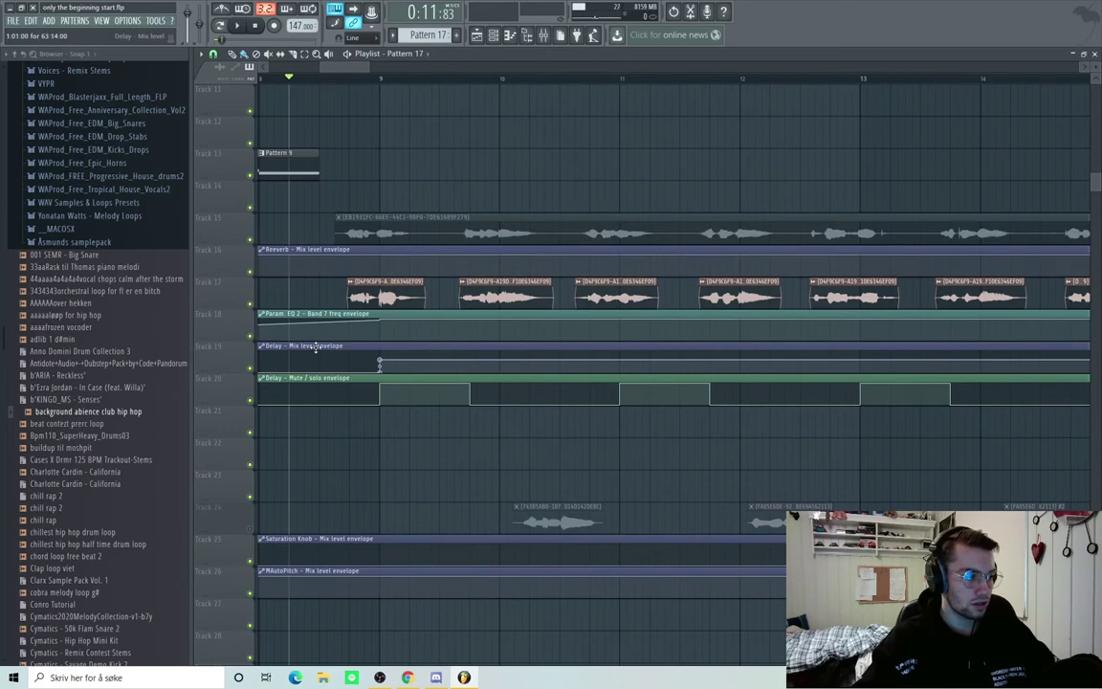
{"action": "mouse_move", "coordinate": [426, 378]}
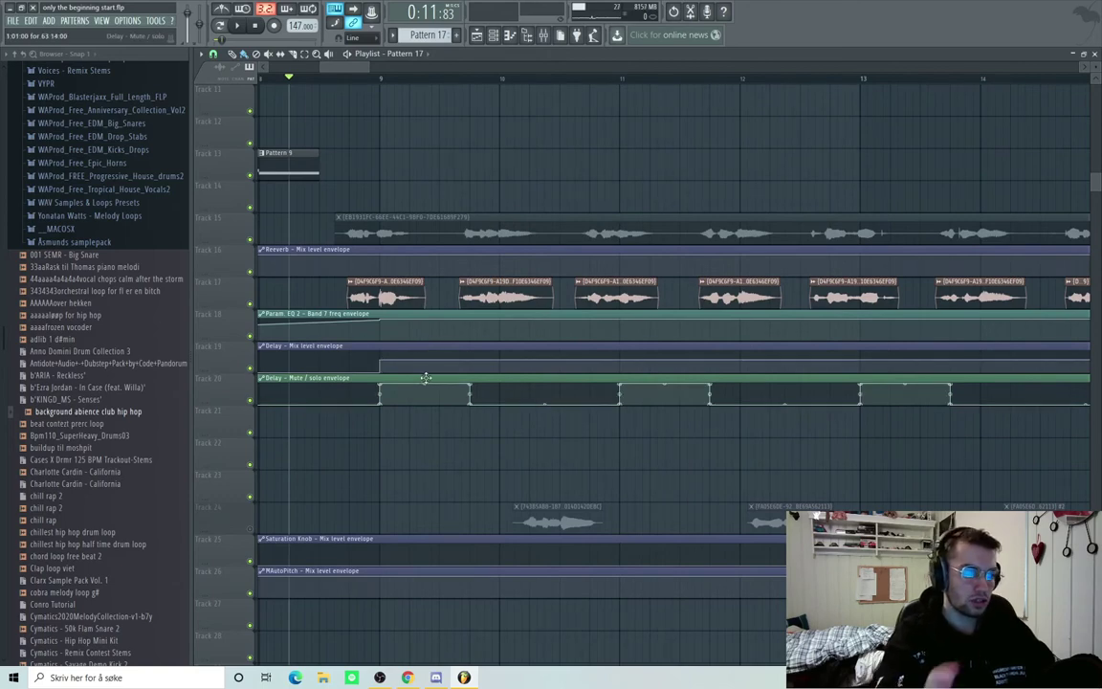
{"action": "left_click", "coordinate": [543, 35]}
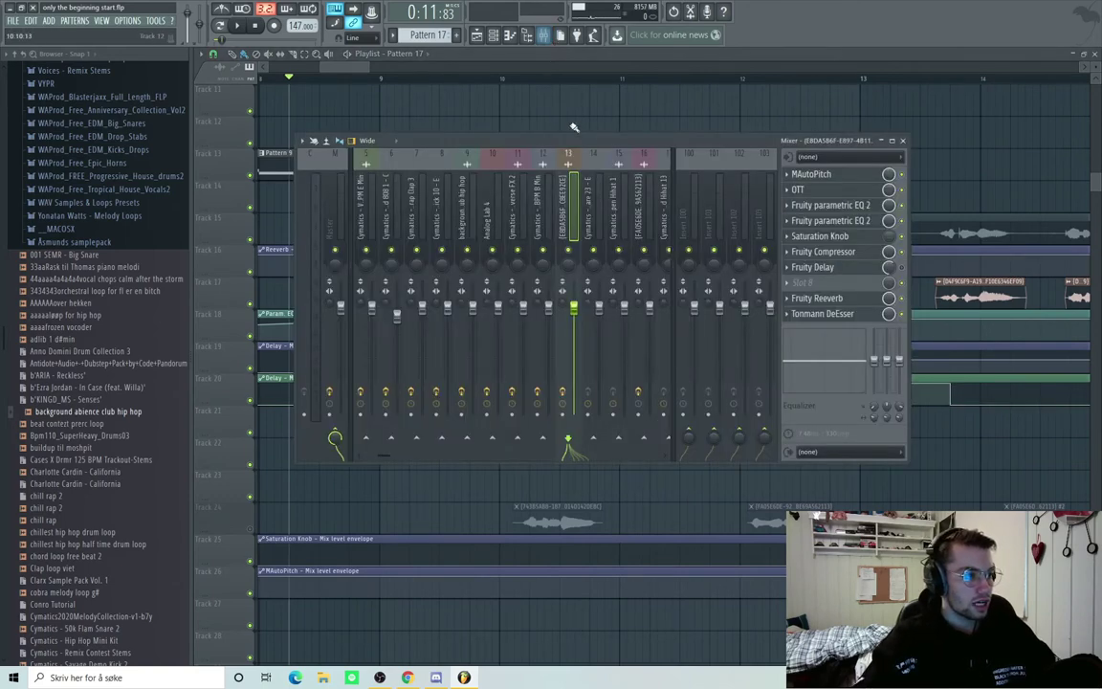
{"action": "left_click_drag", "start_coordinate": [557, 145], "coordinate": [543, 439]}
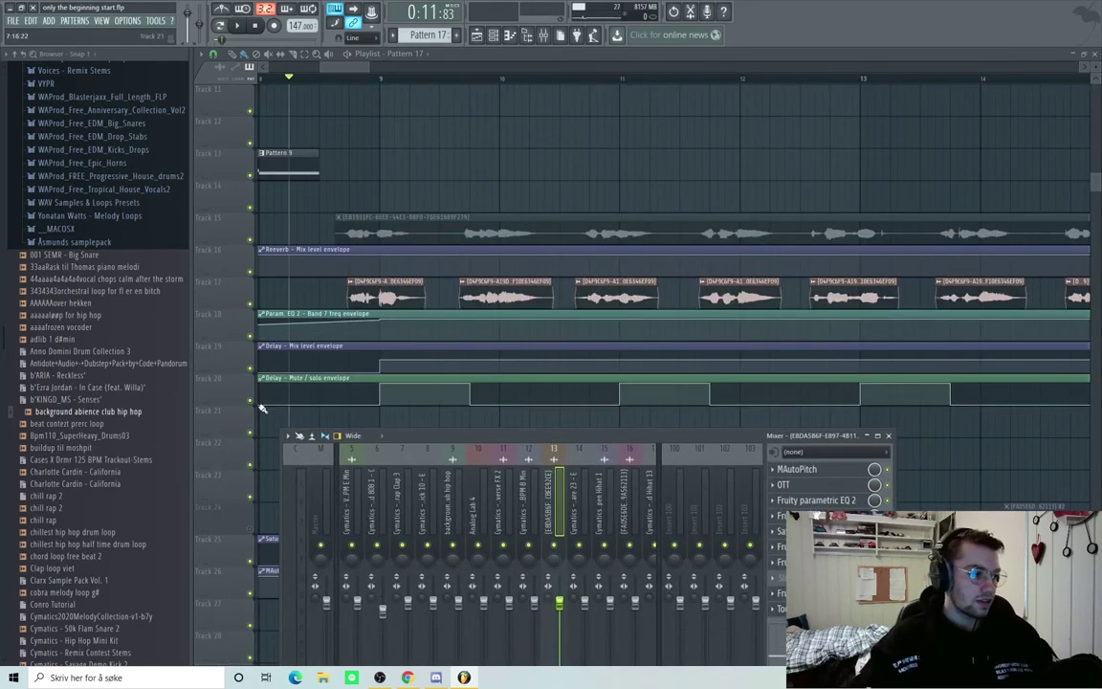
{"action": "mouse_move", "coordinate": [376, 342]}
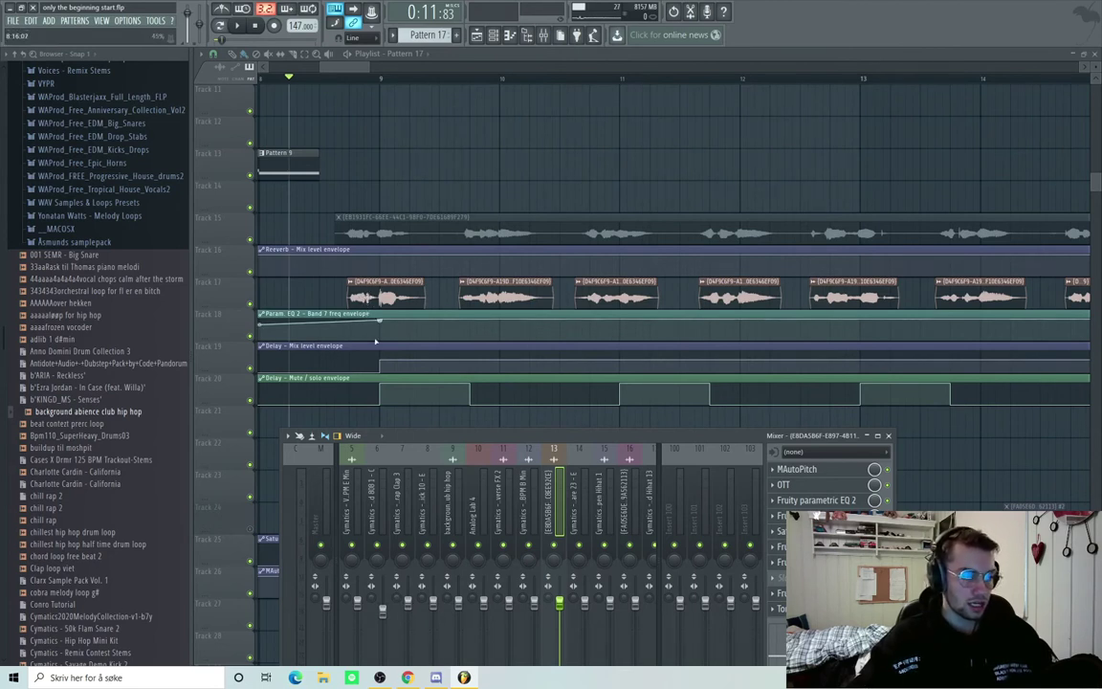
{"action": "key", "text": "F9"}
Compare the section with and without the Track 20 Delay mute envelope active
{"action": "key", "text": "space"}
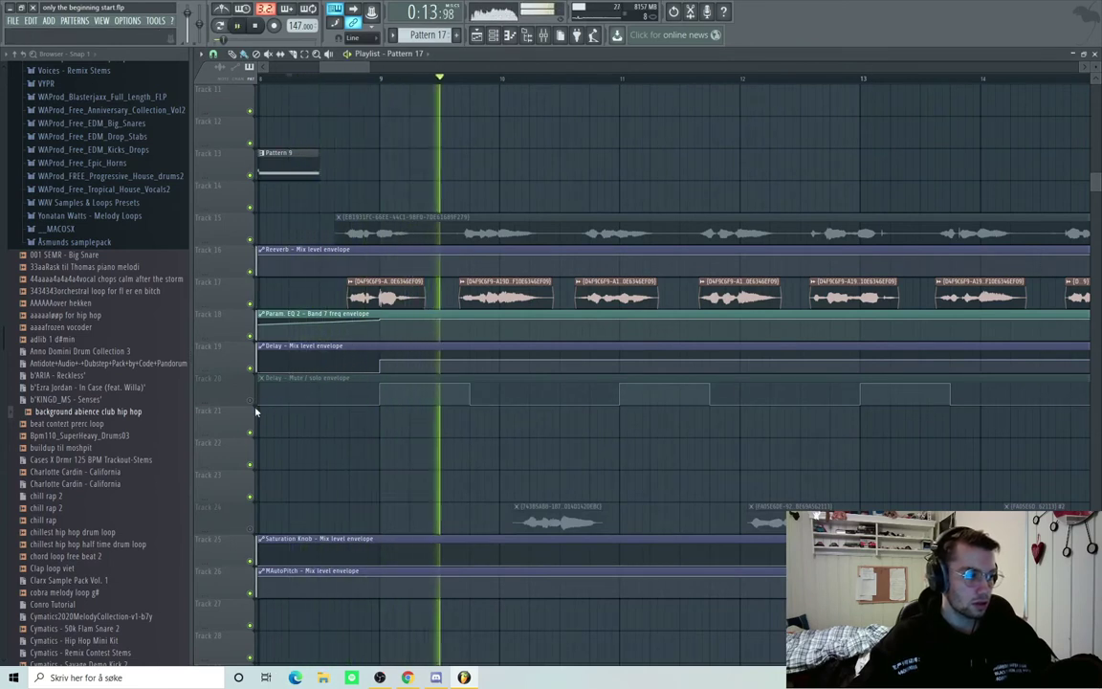
{"action": "key", "text": "space"}
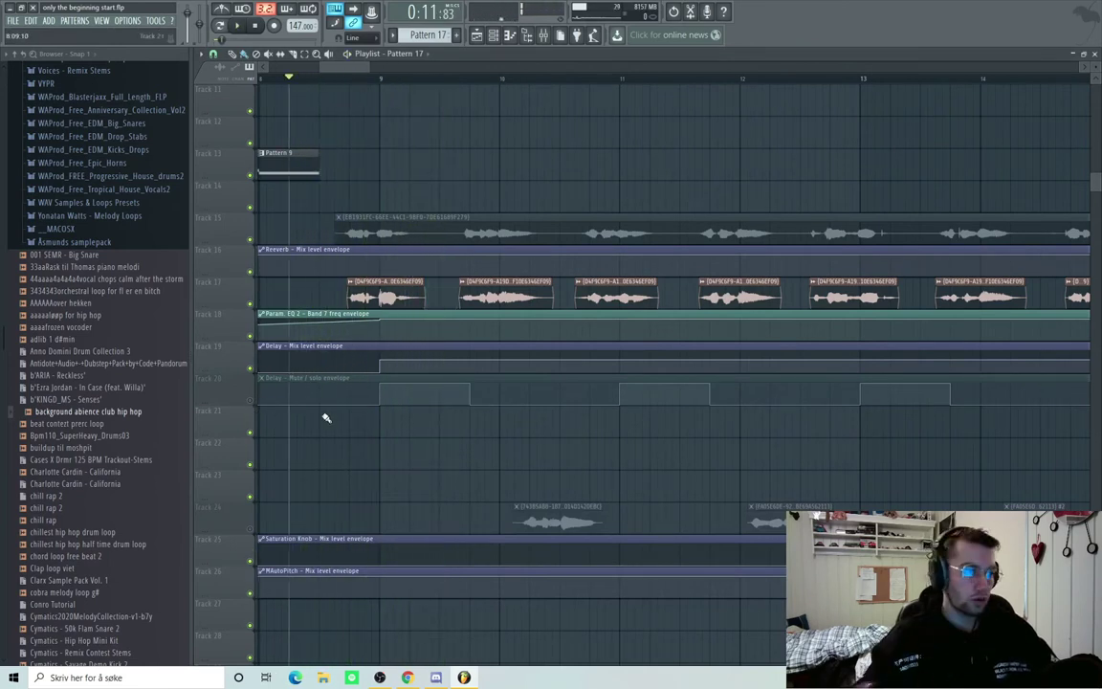
{"action": "left_click", "coordinate": [250, 399]}
{"action": "key", "text": "space"}
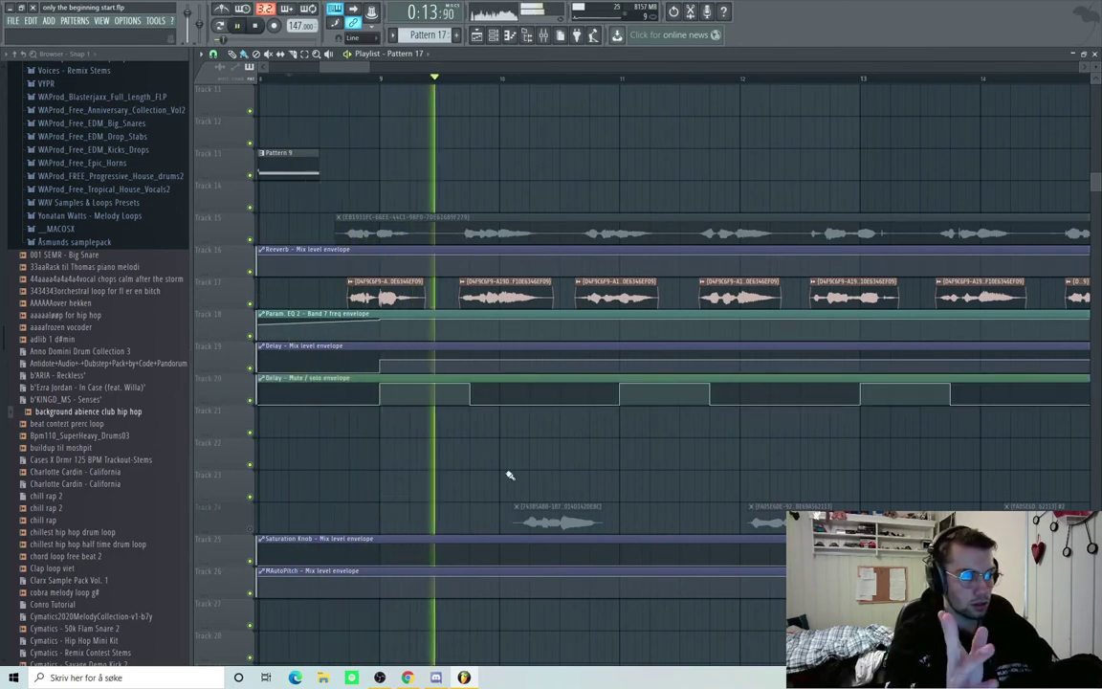
{"action": "key", "text": "space"}
Show the vocal insert's effect chain, MAutoPitch through Tonmann DeEsser, in the mixer
{"action": "scroll", "coordinate": [404, 307], "scroll_direction": "up", "scroll_amount": 2}
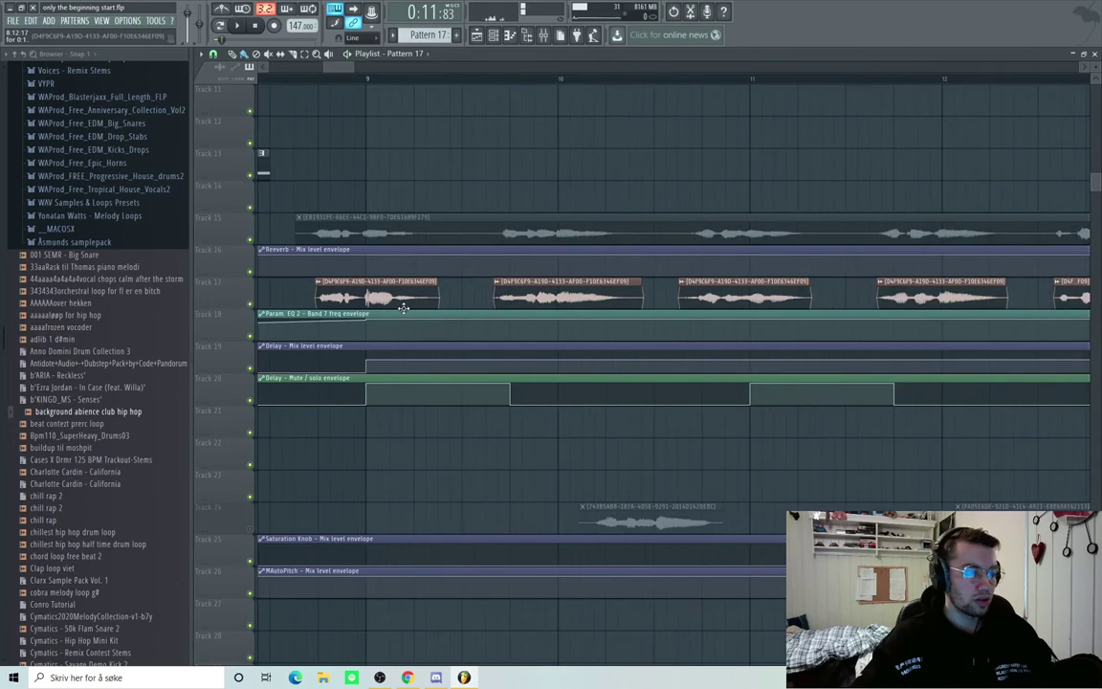
{"action": "scroll", "coordinate": [405, 307], "scroll_direction": "down", "scroll_amount": 2}
{"action": "key", "text": "F9"}
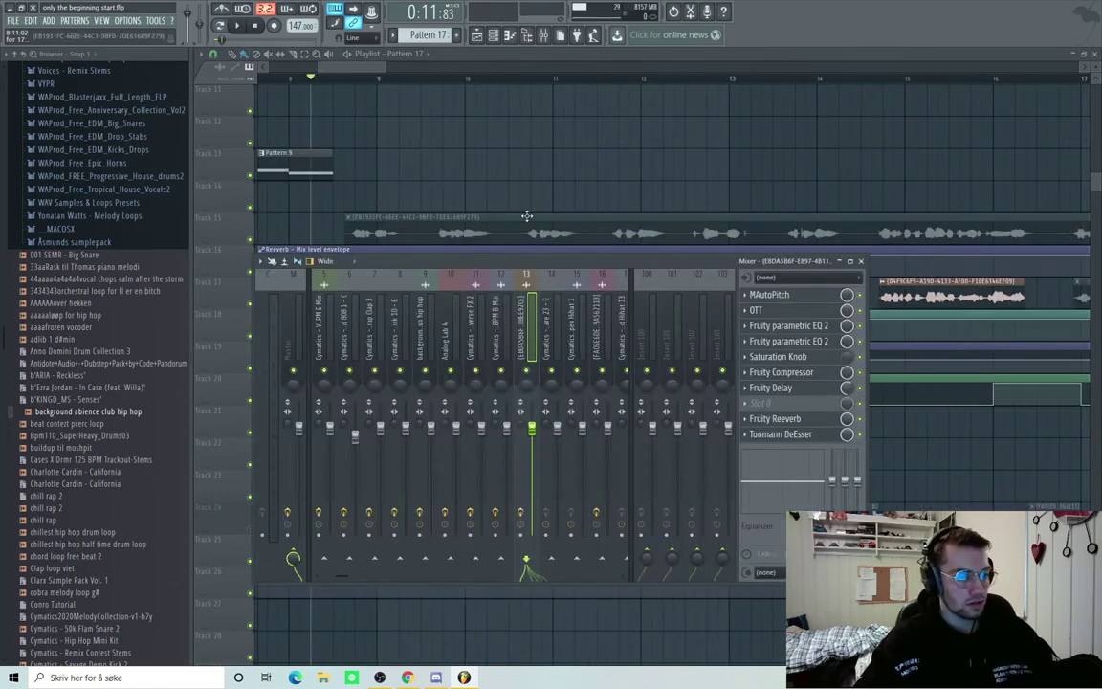
Open the vocal's Tonmann DeEsser settings, then return to the playlist
{"action": "left_click", "coordinate": [806, 438]}
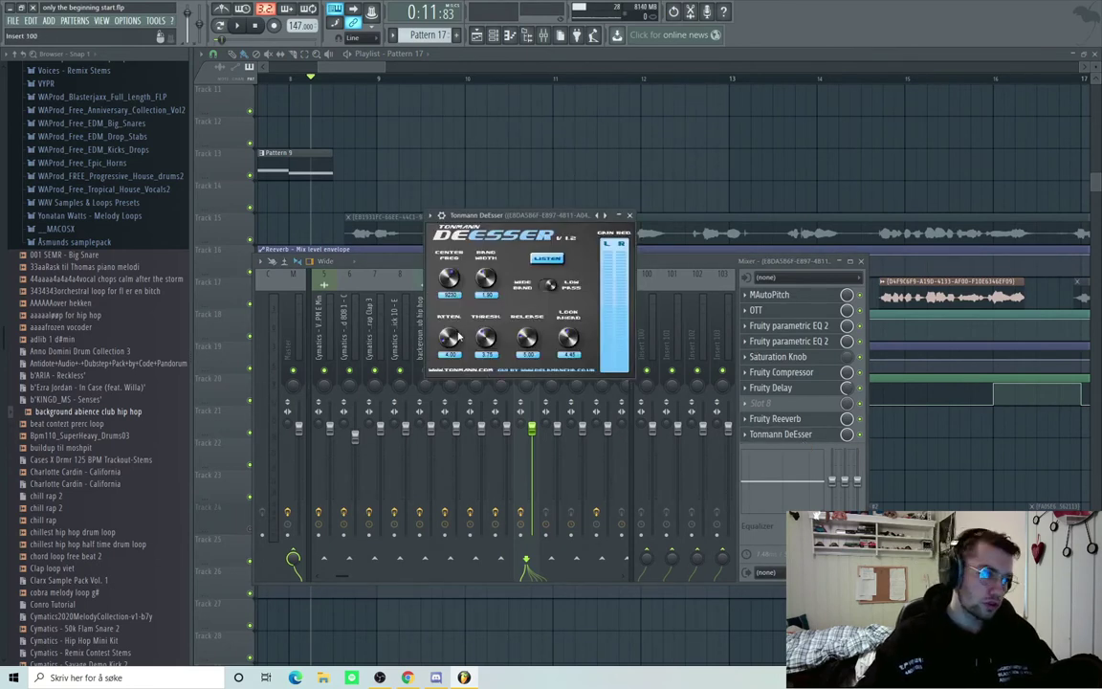
{"action": "left_click", "coordinate": [351, 70]}
{"action": "scroll", "coordinate": [351, 70], "scroll_direction": "down", "scroll_amount": 2}
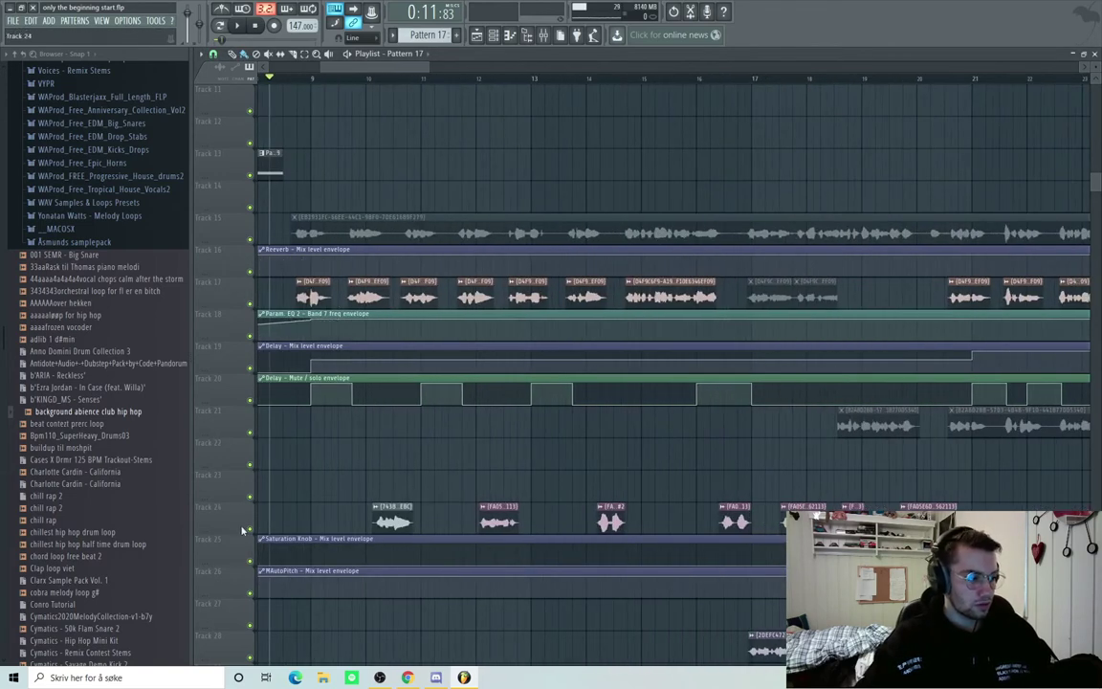
View the iZotope Vinyl settings on mixer insert 16, then return to the playlist
{"action": "left_click", "coordinate": [494, 34]}
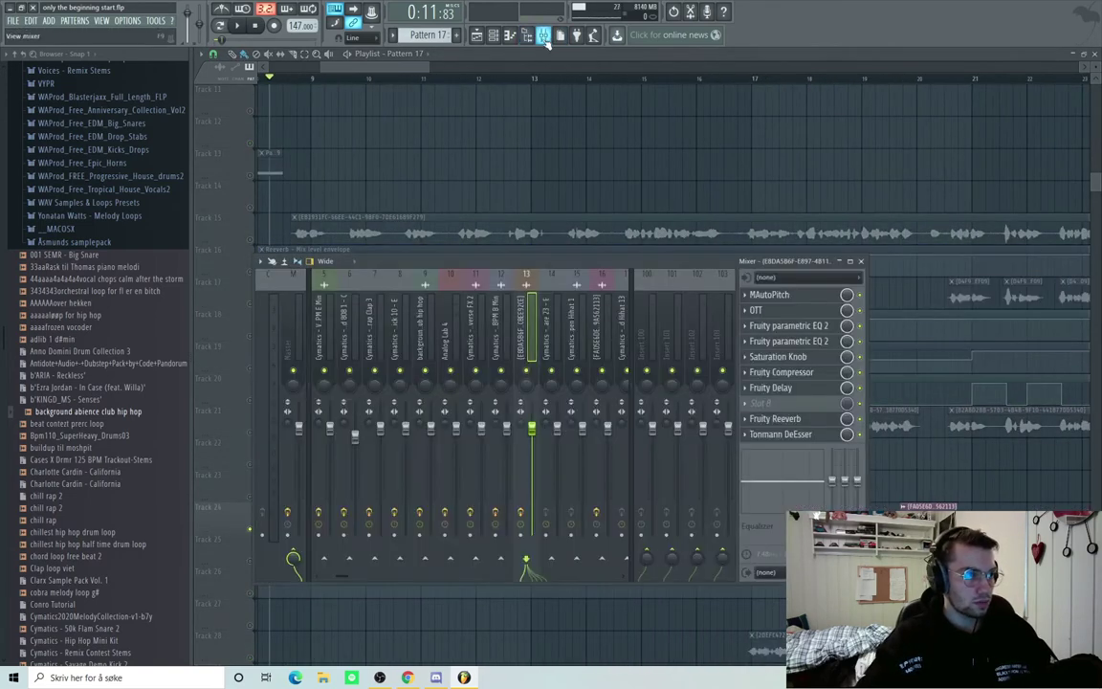
{"action": "left_click", "coordinate": [593, 340]}
{"action": "left_click", "coordinate": [797, 313]}
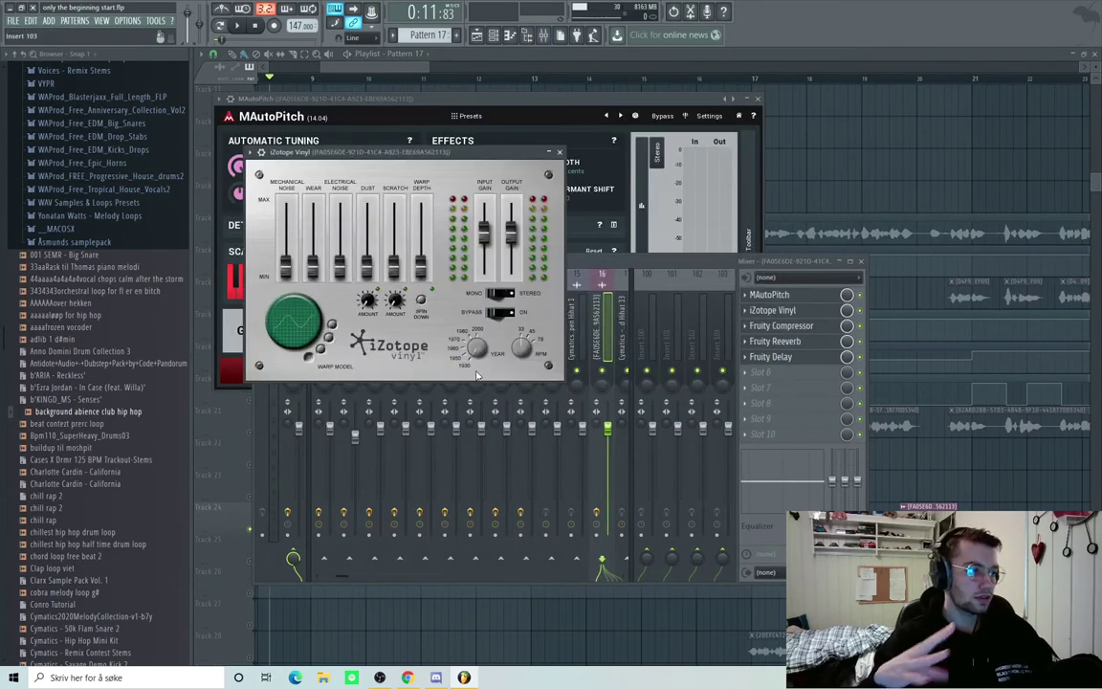
{"action": "left_click", "coordinate": [400, 71]}
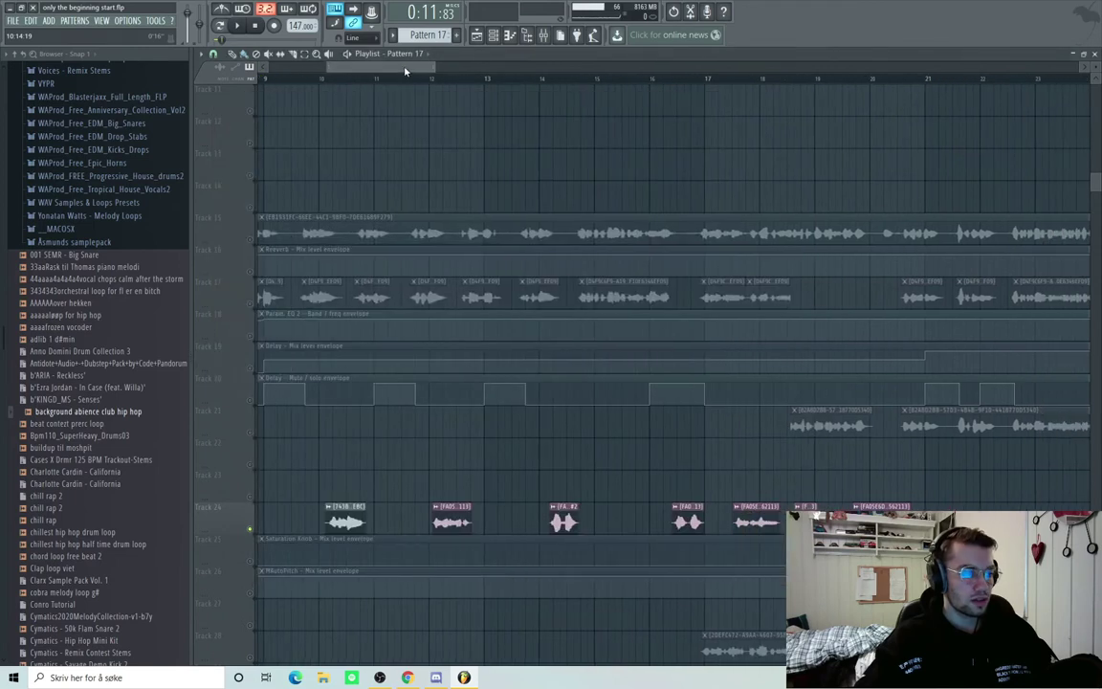
Play the vocal chain from near bar 10 with the mixer showing, then close the mixer
{"action": "left_click", "coordinate": [314, 78]}
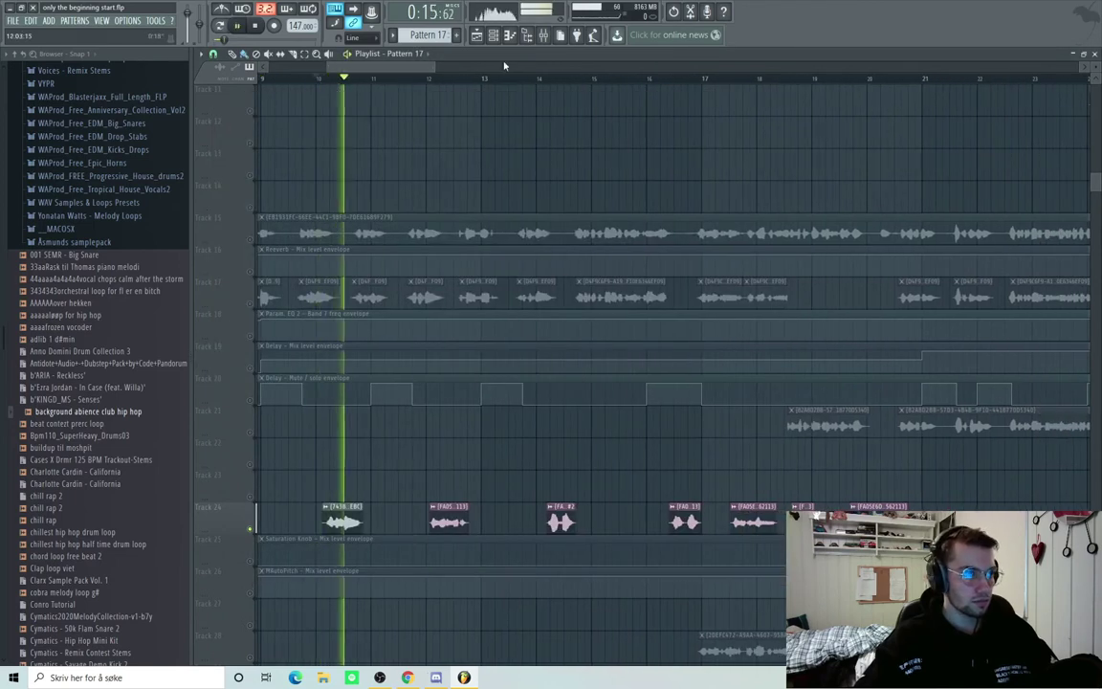
{"action": "key", "text": "F9"}
{"action": "key", "text": "space"}
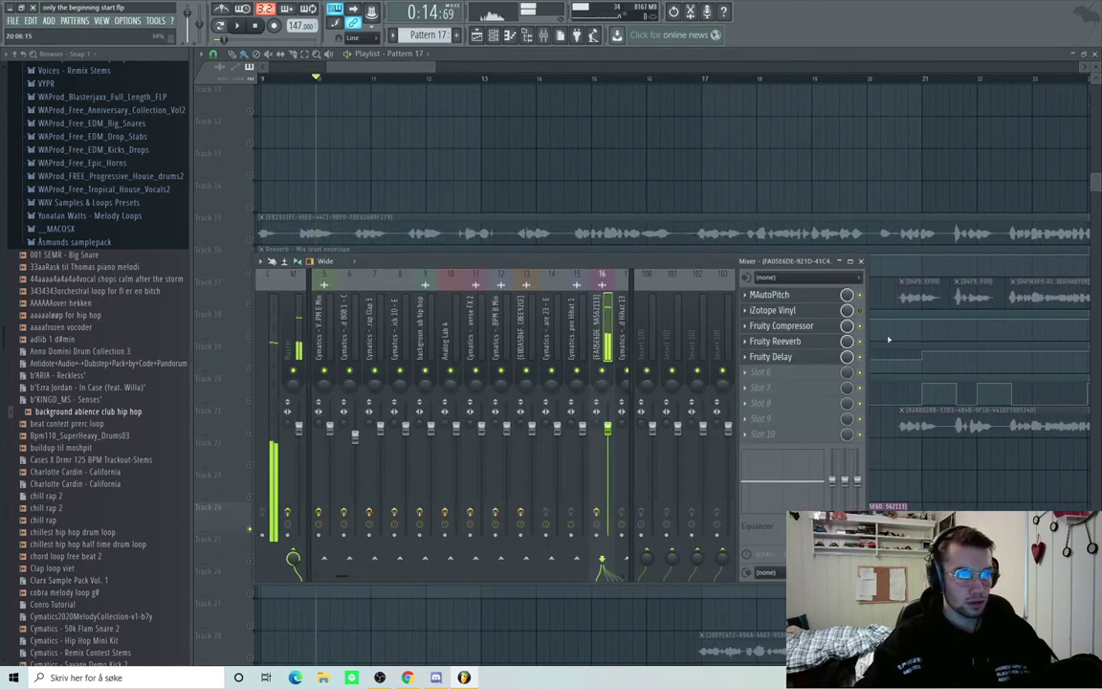
{"action": "key", "text": "space"}
{"action": "key", "text": "space"}
{"action": "key", "text": "space"}
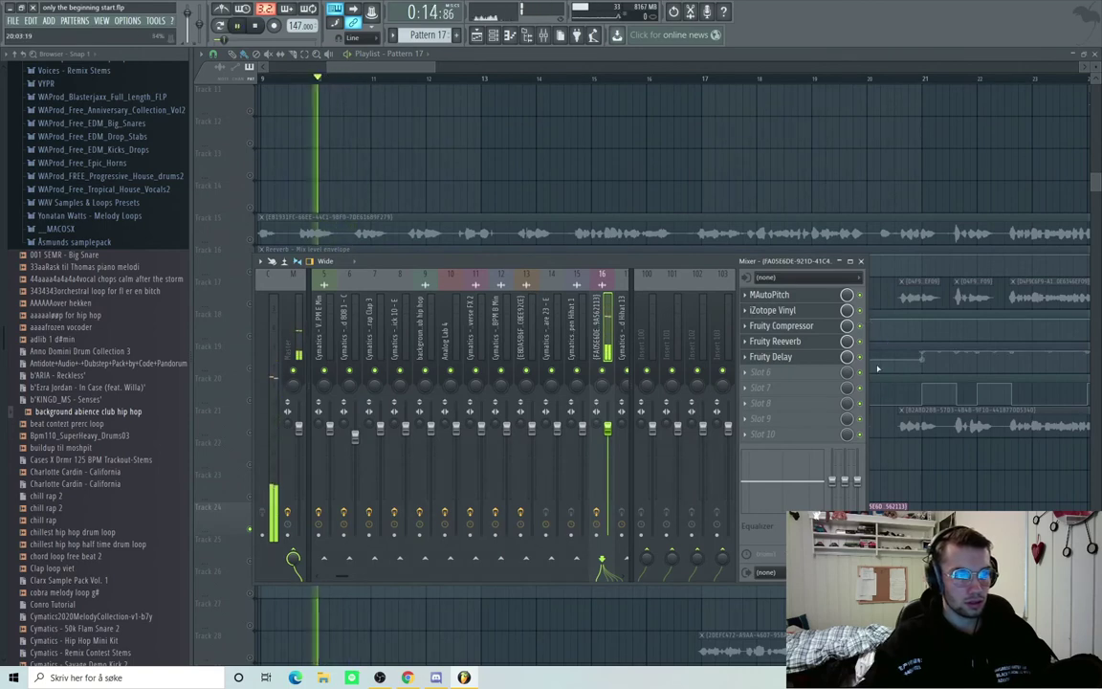
{"action": "key", "text": "space"}
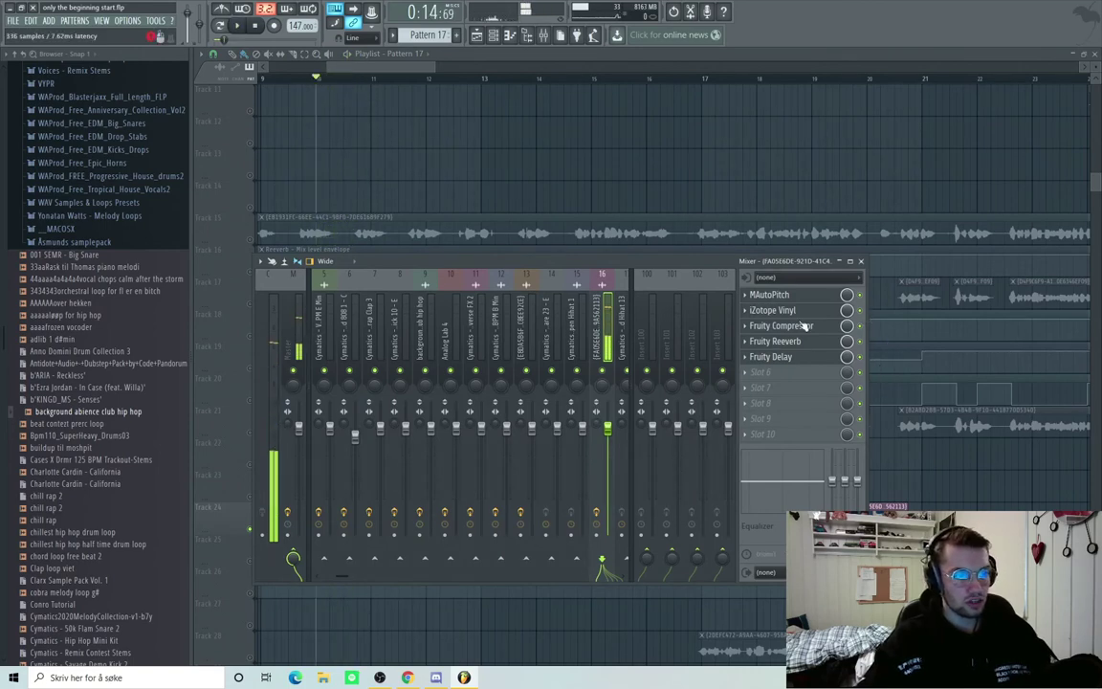
{"action": "key", "text": "F9"}
{"action": "scroll", "coordinate": [492, 467], "scroll_direction": "down", "scroll_amount": 5}
{"action": "scroll", "coordinate": [443, 471], "scroll_direction": "down", "scroll_amount": 2}
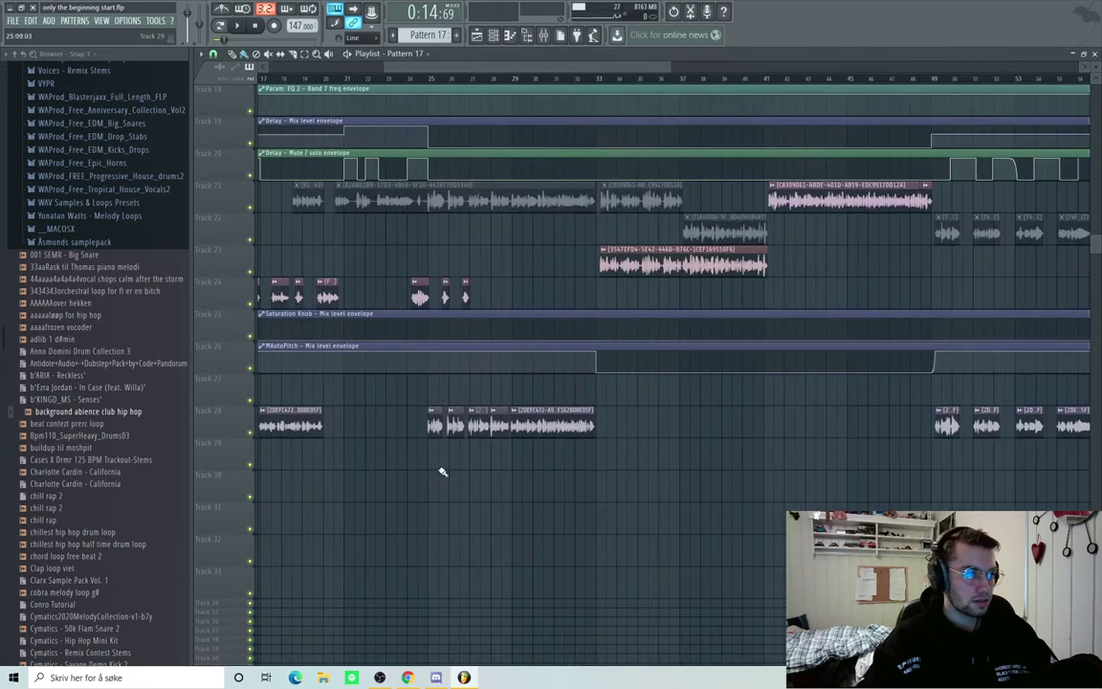
{"action": "scroll", "coordinate": [443, 470], "scroll_direction": "down", "scroll_amount": 3}
{"action": "scroll", "coordinate": [561, 460], "scroll_direction": "down", "scroll_amount": 2}
{"action": "scroll", "coordinate": [536, 450], "scroll_direction": "up", "scroll_amount": 4}
{"action": "scroll", "coordinate": [516, 443], "scroll_direction": "up", "scroll_amount": 4}
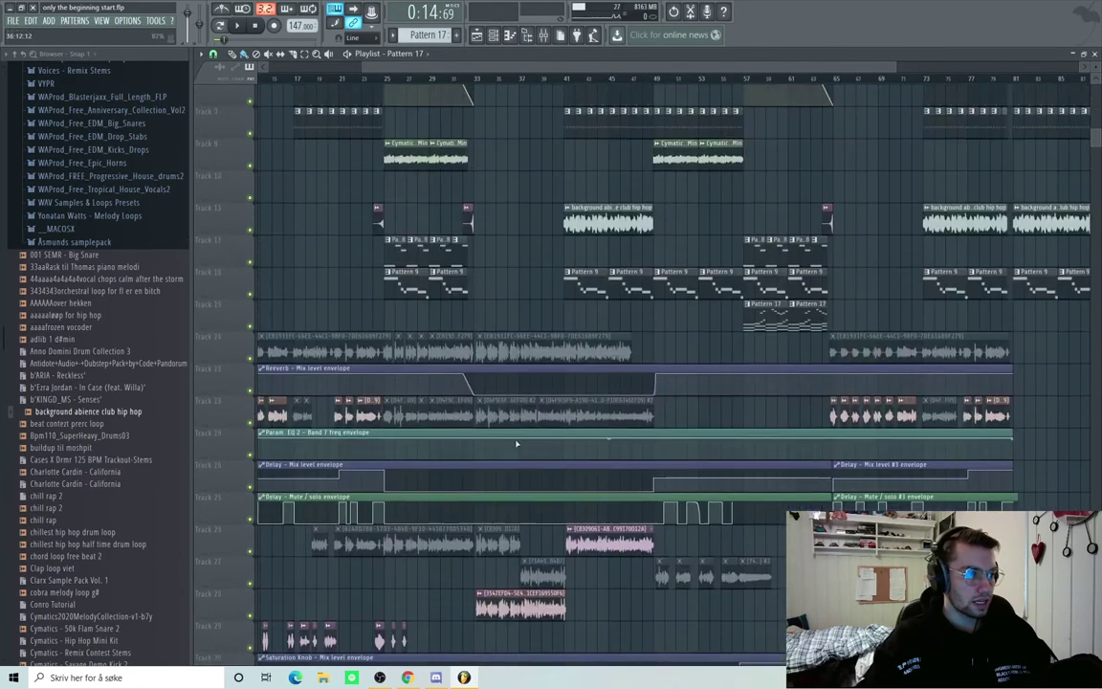
{"action": "scroll", "coordinate": [455, 378], "scroll_direction": "down", "scroll_amount": 2}
{"action": "scroll", "coordinate": [670, 413], "scroll_direction": "up", "scroll_amount": 4}
{"action": "scroll", "coordinate": [670, 413], "scroll_direction": "down", "scroll_amount": 2}
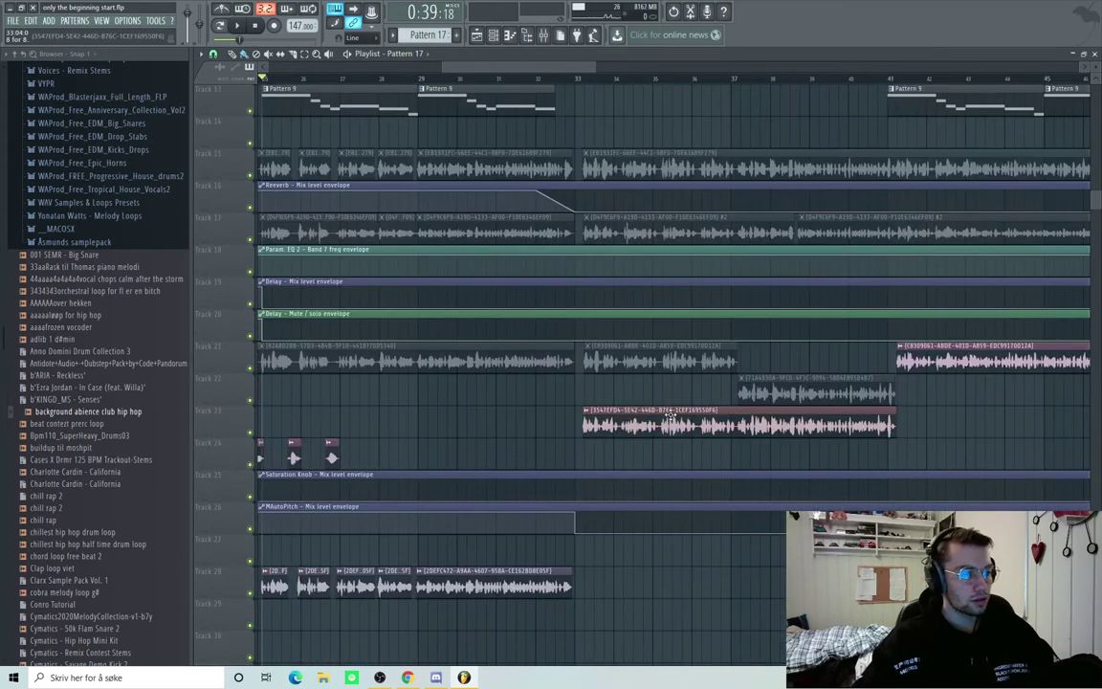
{"action": "left_click", "coordinate": [578, 81]}
{"action": "key", "text": "space"}
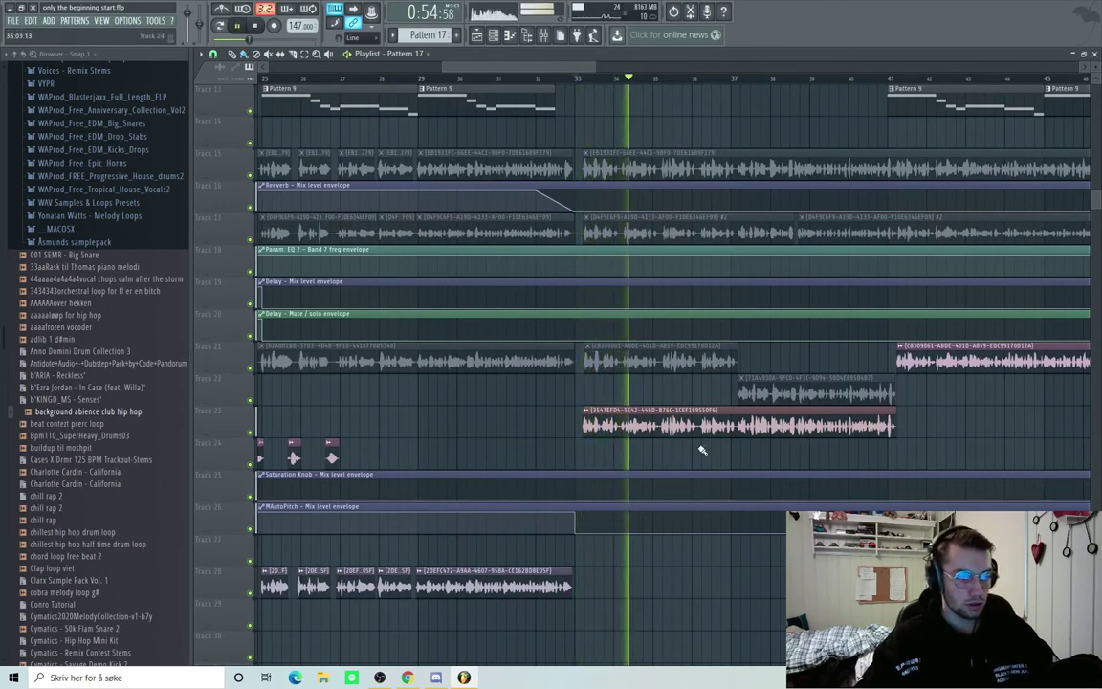
{"action": "key", "text": "space"}
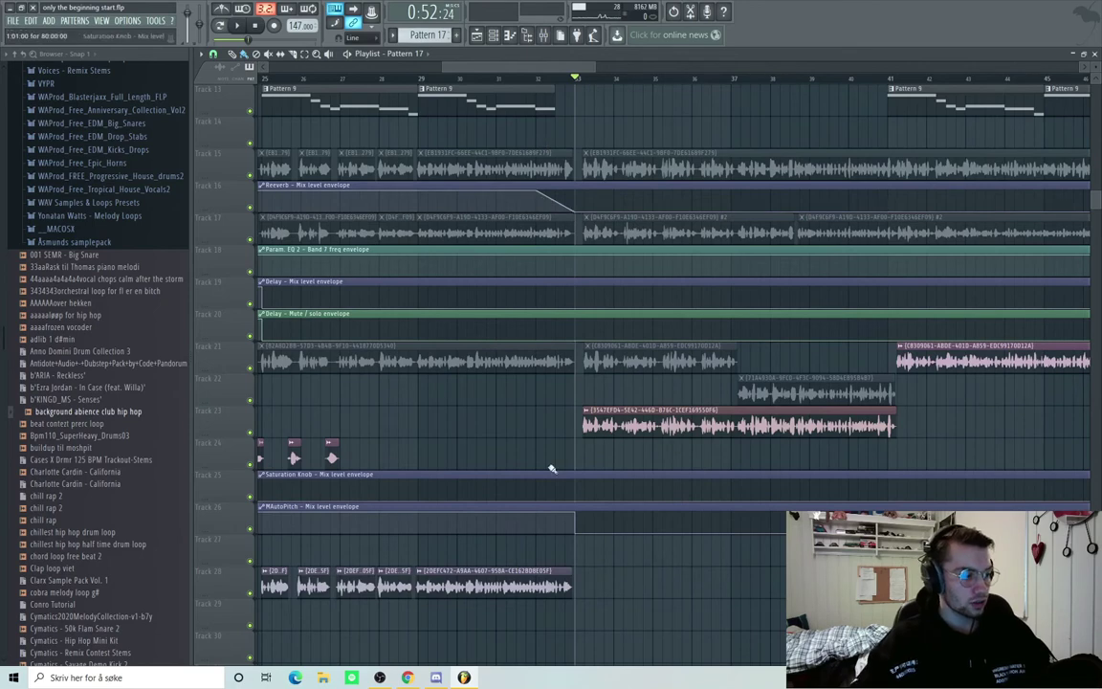
{"action": "scroll", "coordinate": [559, 211], "scroll_direction": "up", "scroll_amount": 2}
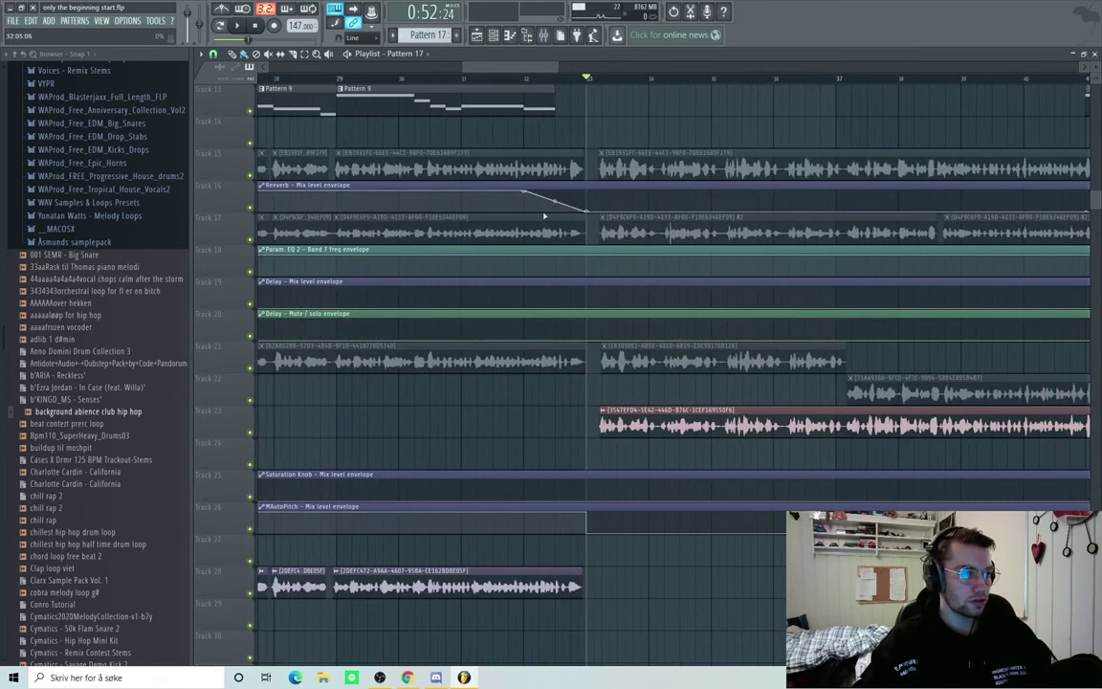
{"action": "scroll", "coordinate": [546, 217], "scroll_direction": "down", "scroll_amount": 1}
{"action": "scroll", "coordinate": [649, 435], "scroll_direction": "down", "scroll_amount": 1}
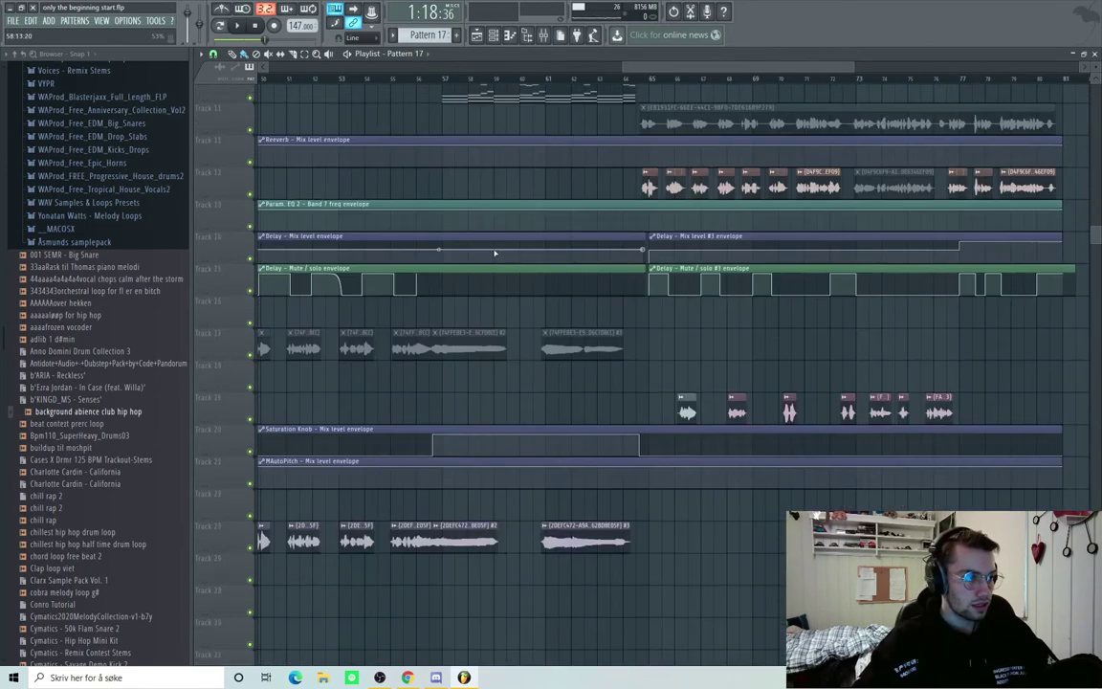
{"action": "scroll", "coordinate": [494, 253], "scroll_direction": "up", "scroll_amount": 4}
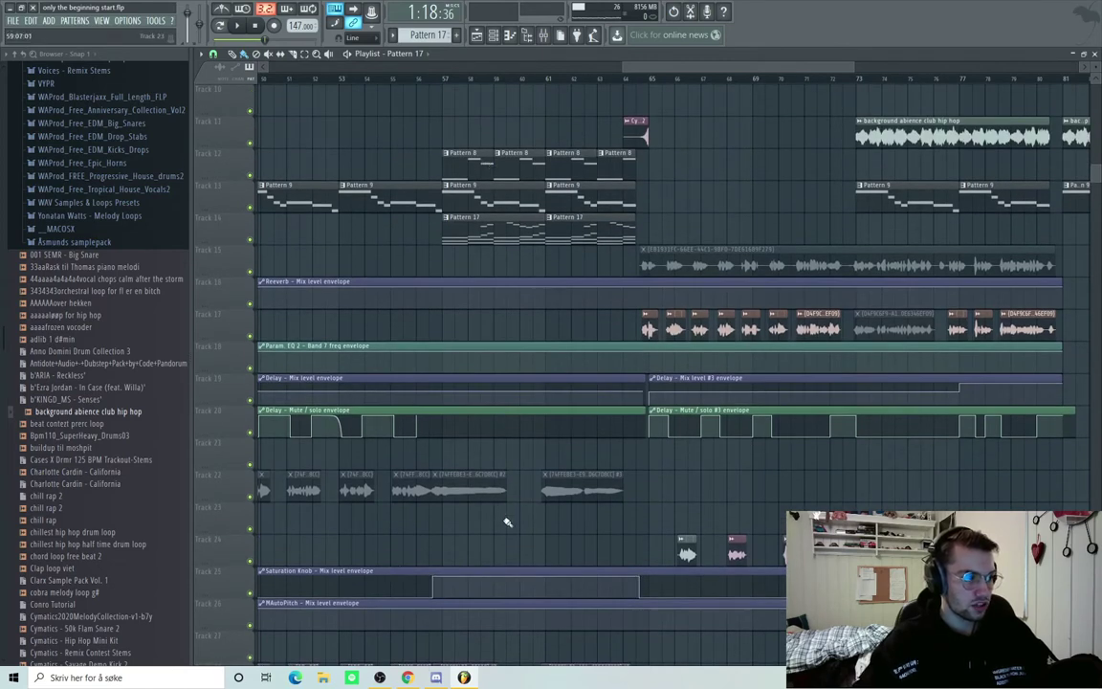
{"action": "scroll", "coordinate": [469, 525], "scroll_direction": "down", "scroll_amount": 2}
{"action": "scroll", "coordinate": [610, 520], "scroll_direction": "down", "scroll_amount": 3}
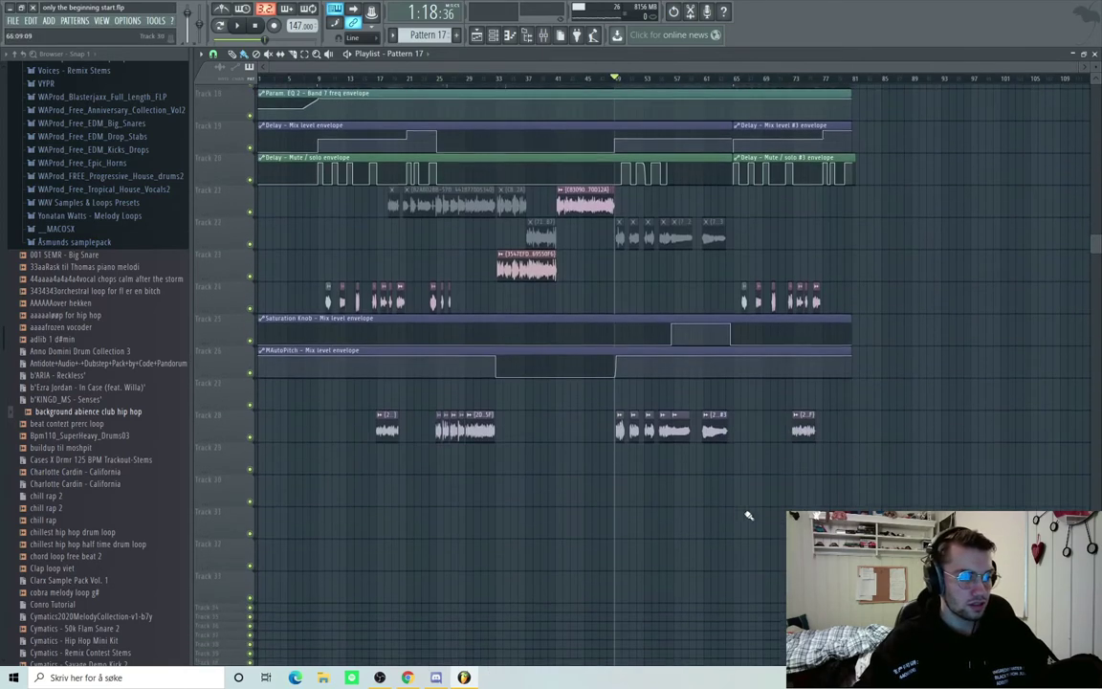
{"action": "scroll", "coordinate": [750, 513], "scroll_direction": "down", "scroll_amount": 2}
{"action": "key", "text": "space"}
{"action": "scroll", "coordinate": [572, 369], "scroll_direction": "up", "scroll_amount": 3, "text": "ctrl"}
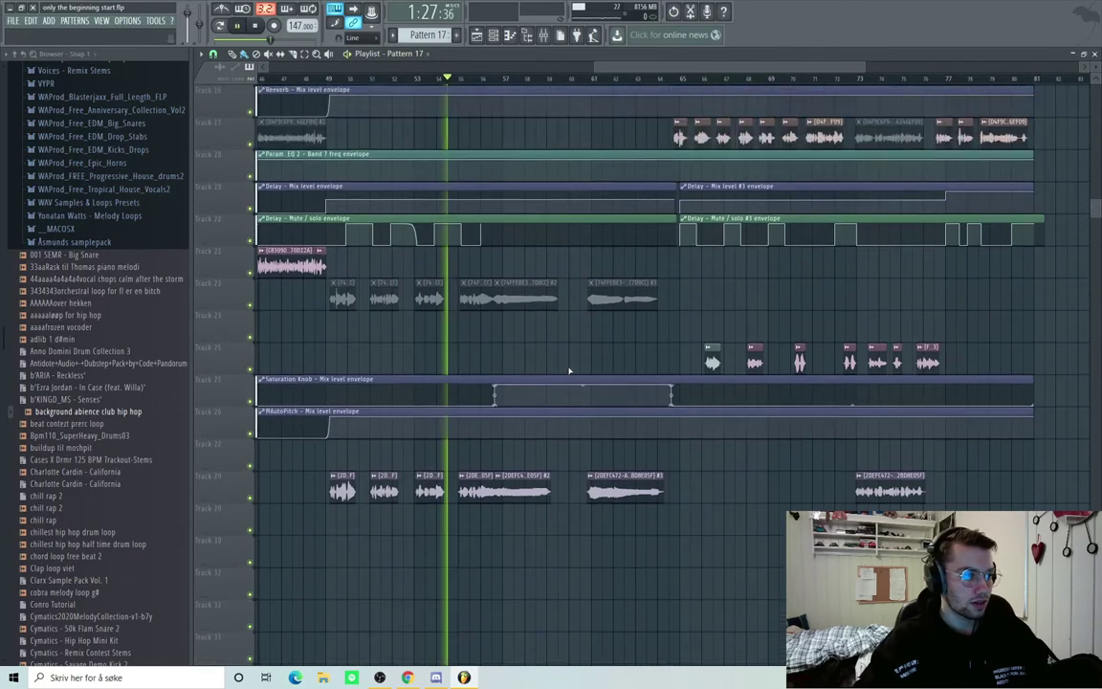
{"action": "scroll", "coordinate": [520, 438], "scroll_direction": "up", "scroll_amount": 3}
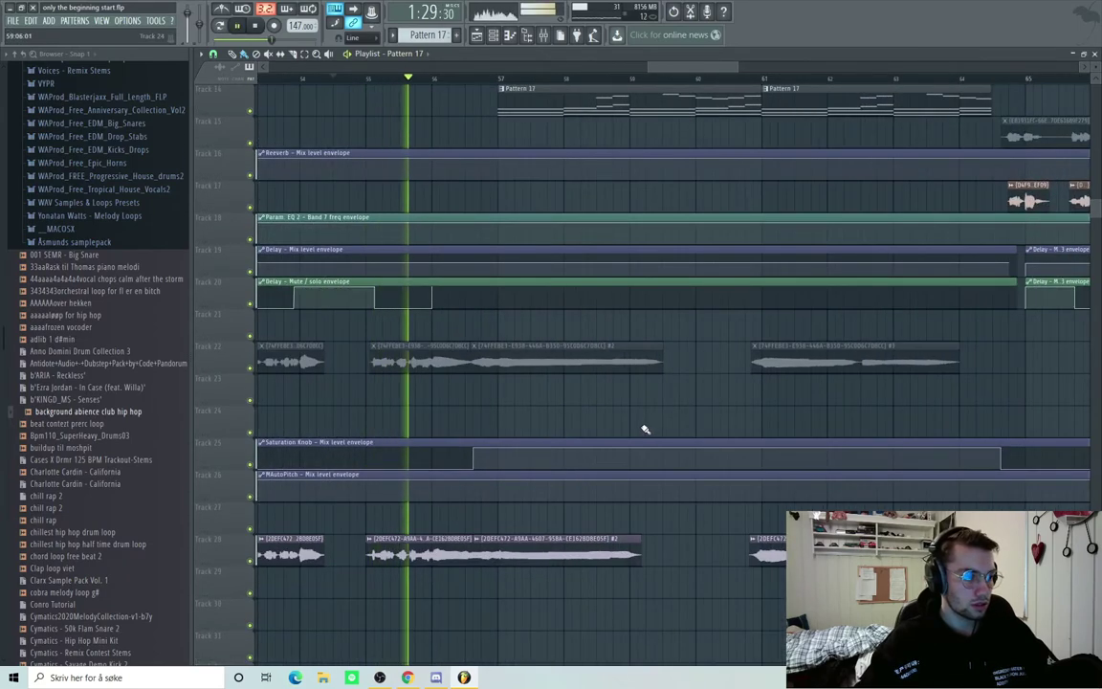
{"action": "scroll", "coordinate": [645, 430], "scroll_direction": "up", "scroll_amount": 1, "text": "ctrl"}
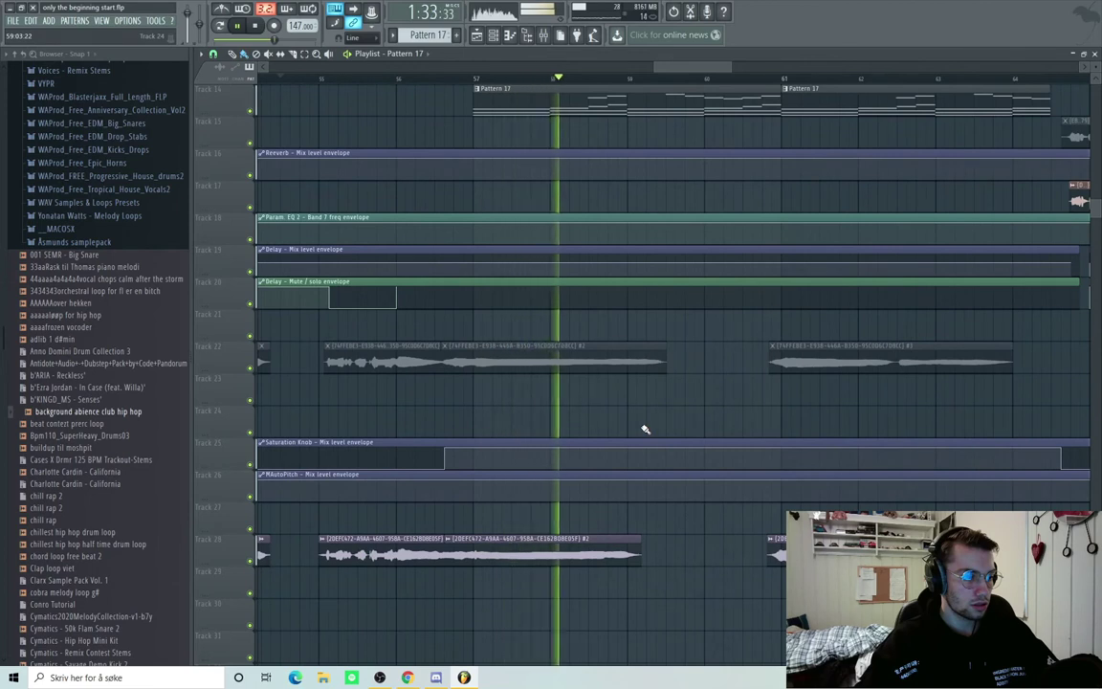
{"action": "key", "text": "space"}
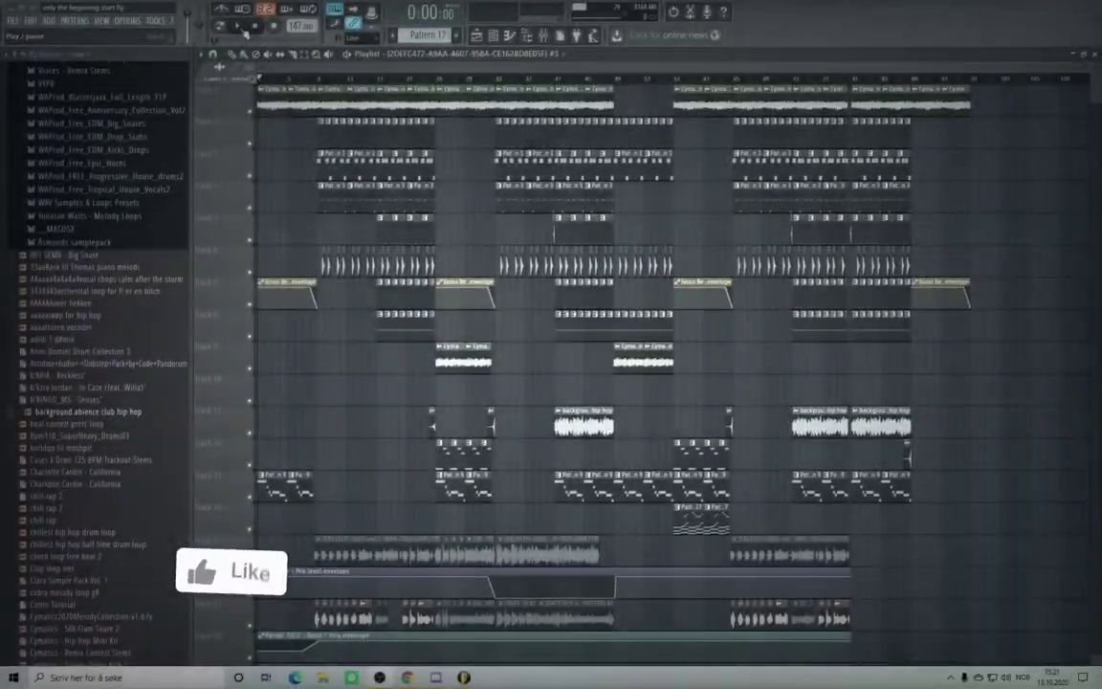
Play the whole beat from bar 1, following along in the playlist past bar 25
{"action": "left_click", "coordinate": [240, 27]}
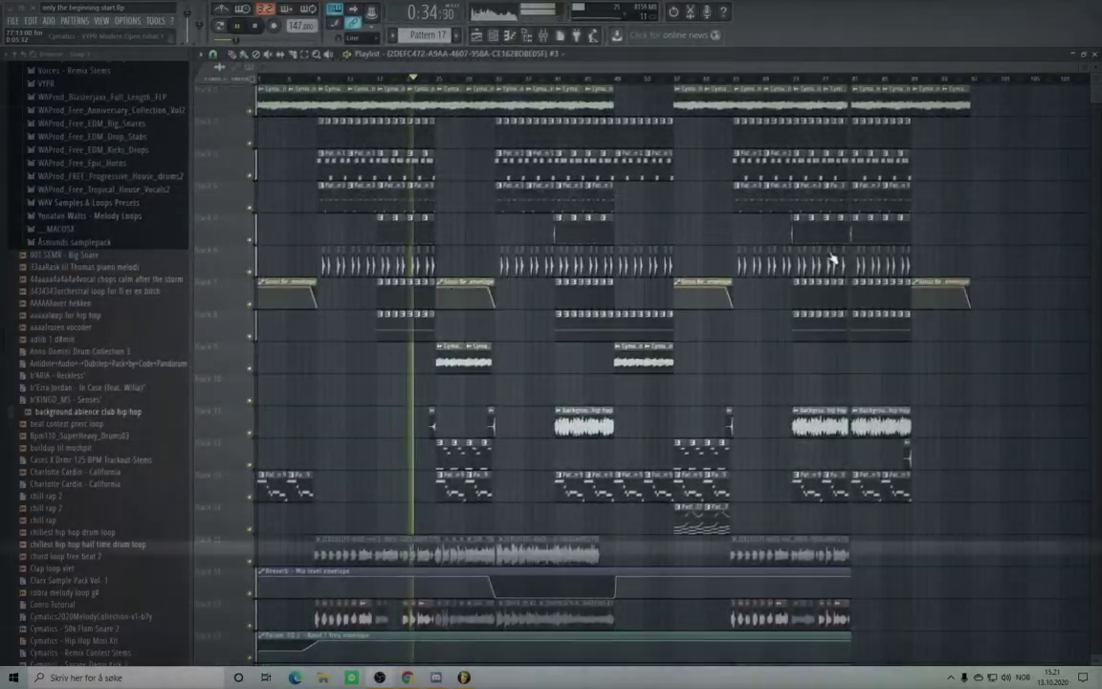
{"action": "scroll", "coordinate": [813, 269], "scroll_direction": "down", "scroll_amount": 2}
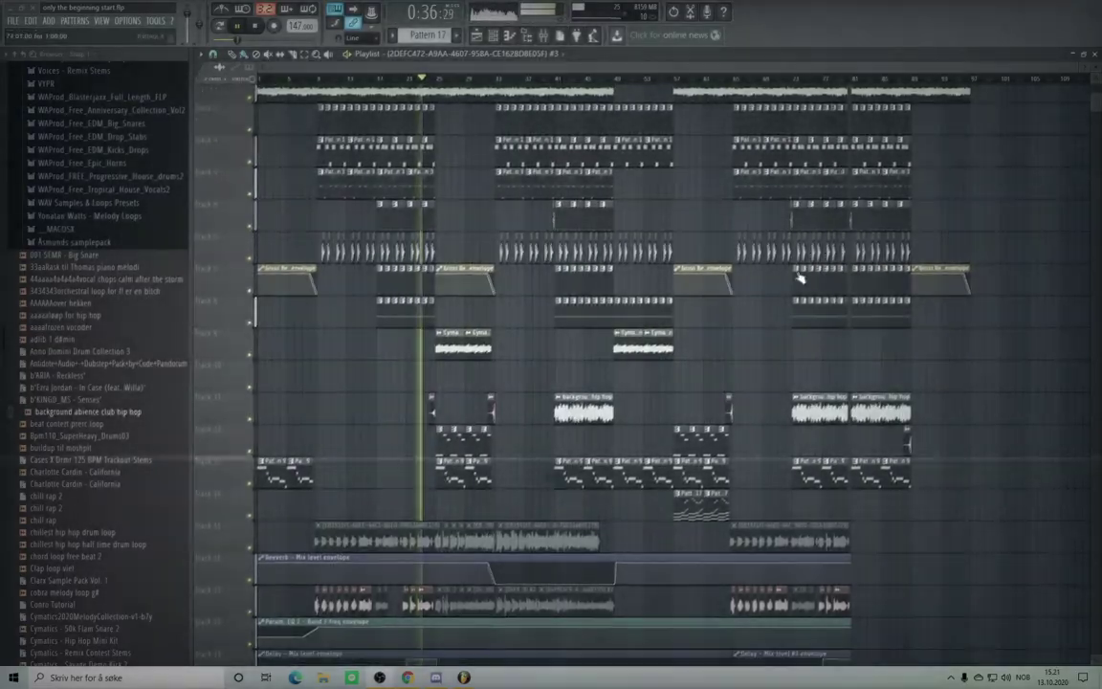
{"action": "scroll", "coordinate": [794, 277], "scroll_direction": "down", "scroll_amount": 2}
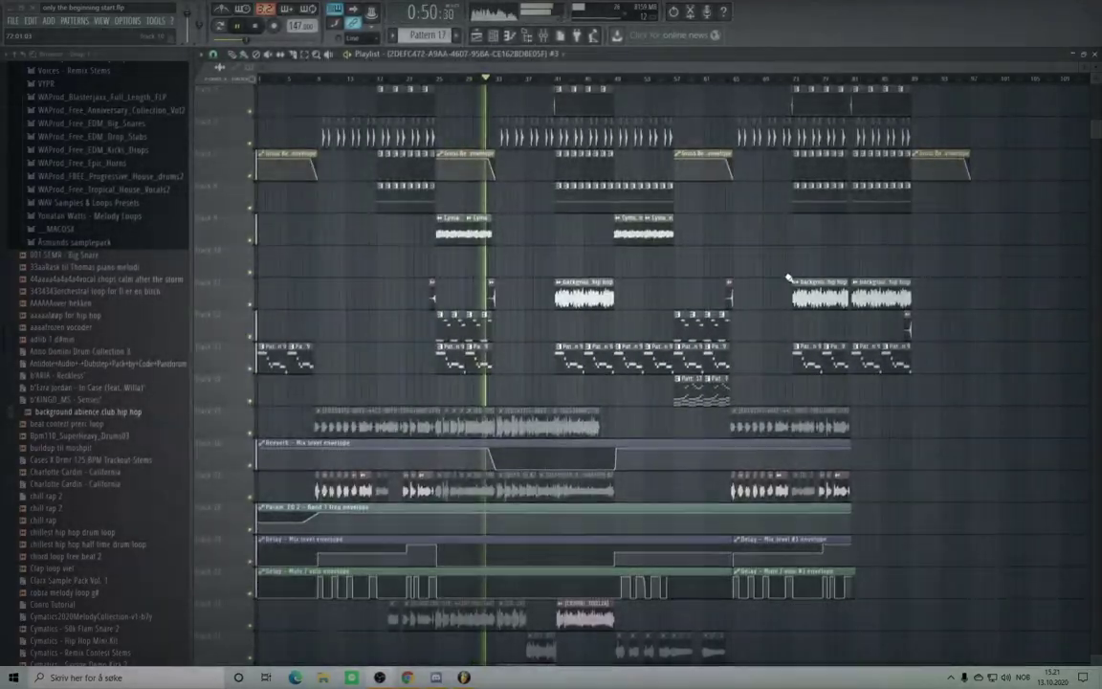
{"action": "scroll", "coordinate": [659, 292], "scroll_direction": "up", "scroll_amount": 4}
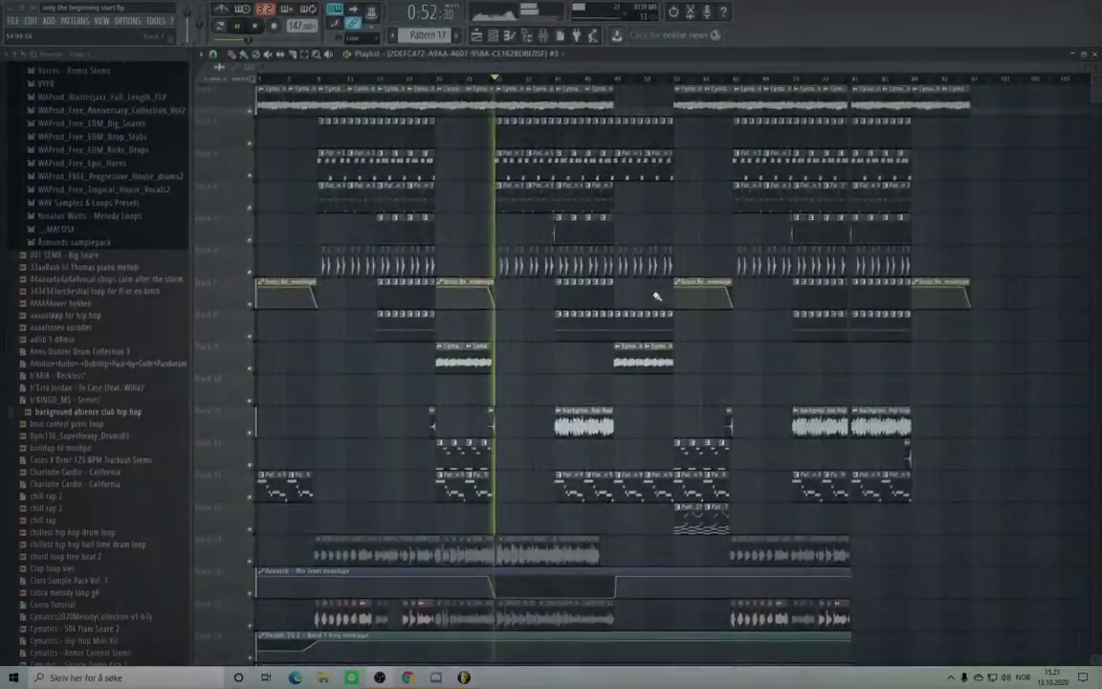